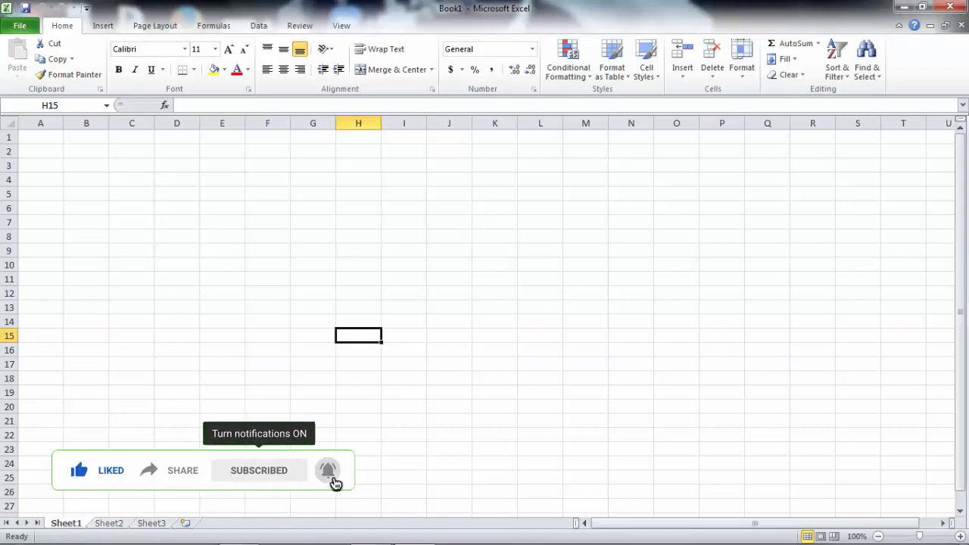
# Look through the workbook's sheets up to Sheet3 and return to Sheet1.
pyautogui.hotkey('ctrl', 'pagedown')
pyautogui.hotkey('ctrl', 'pagedown')
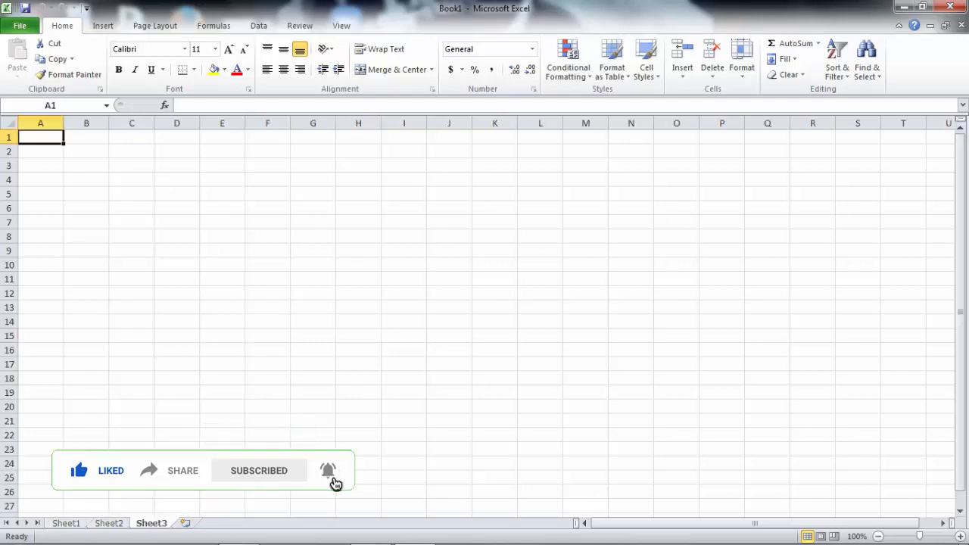
pyautogui.hotkey('ctrl', 'pageup')
pyautogui.hotkey('ctrl', 'pageup')
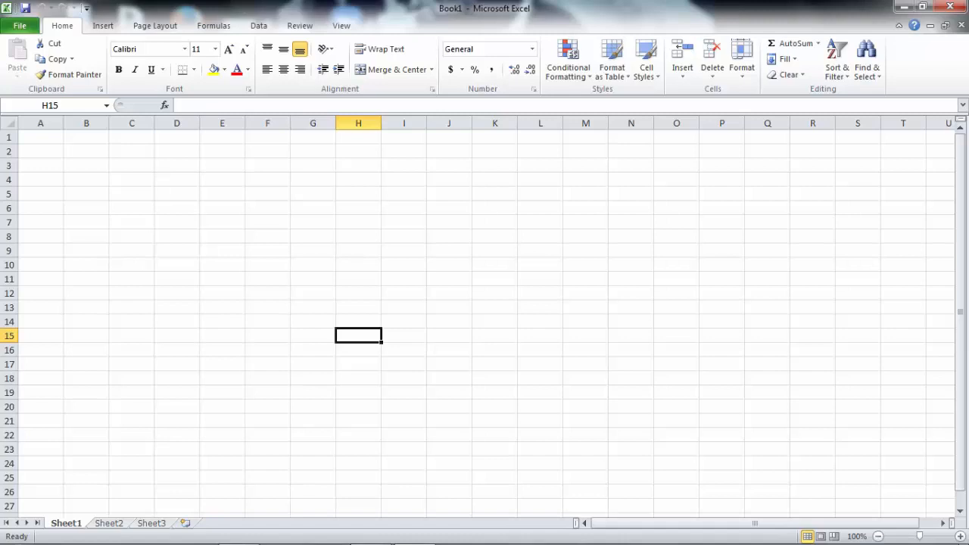
# Select the entire columns A, B and C one after another to examine how columns run down the sheet.
pyautogui.click(40, 123)
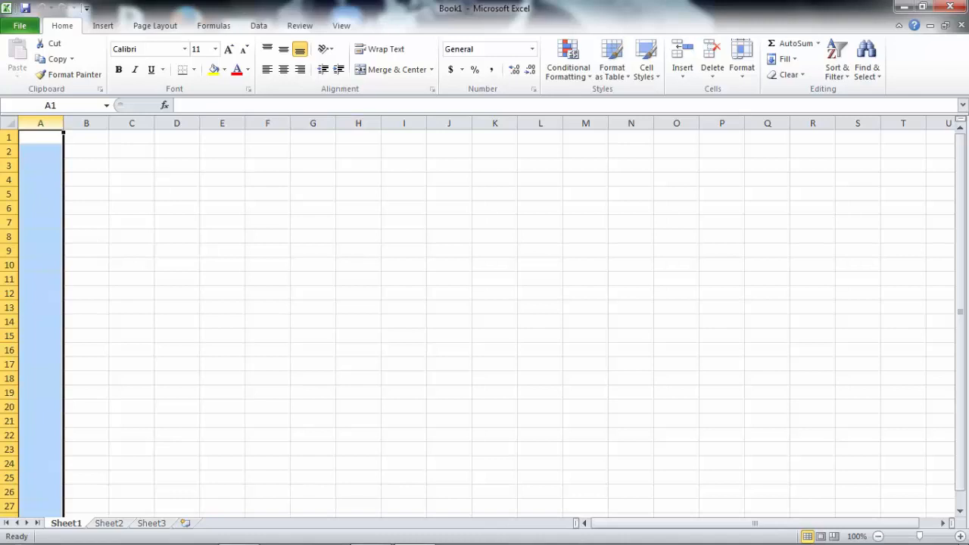
pyautogui.scroll(-16, 485, 318)
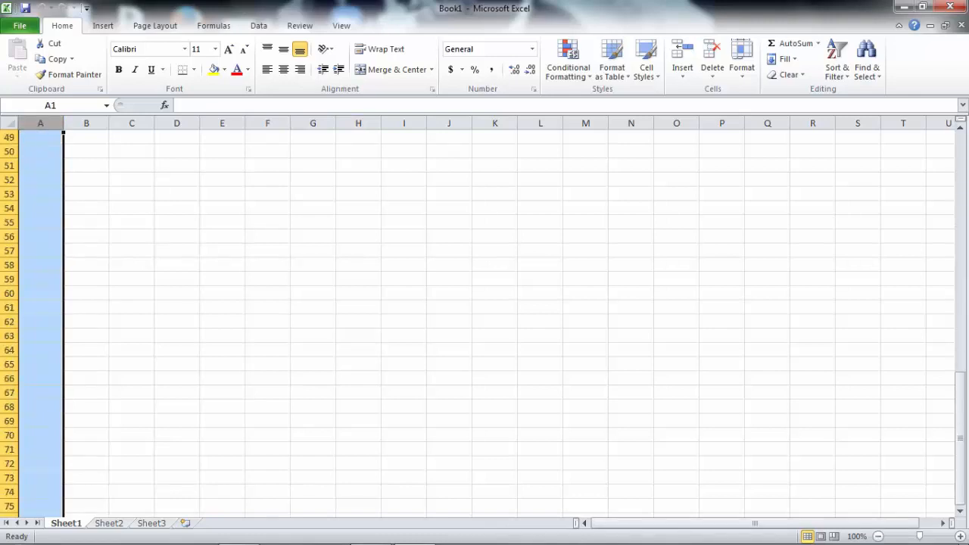
pyautogui.scroll(16, 485, 318)
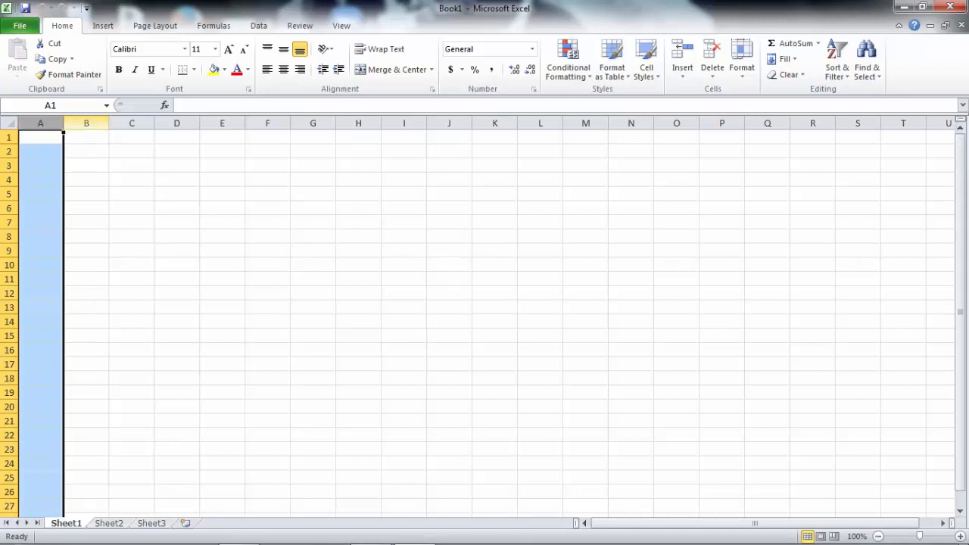
pyautogui.click(87, 123)
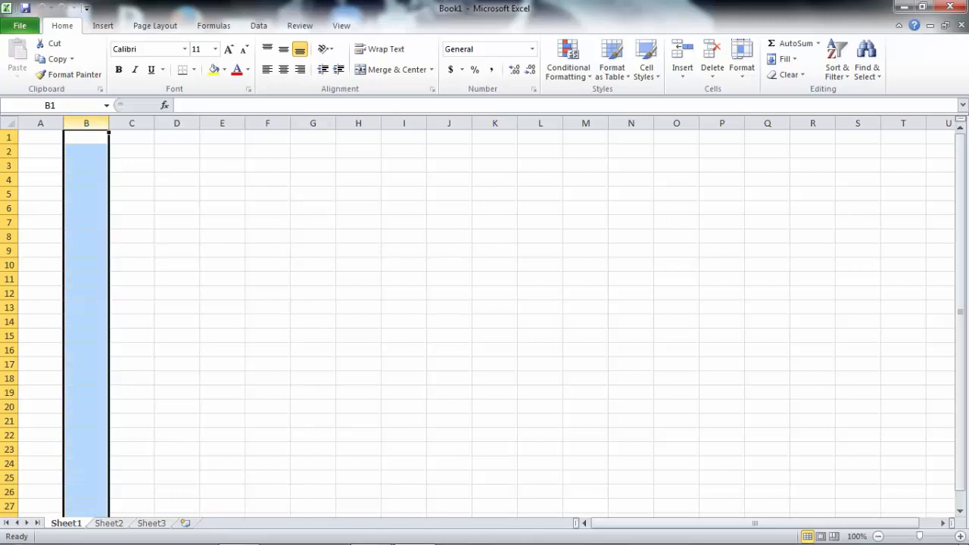
pyautogui.click(132, 124)
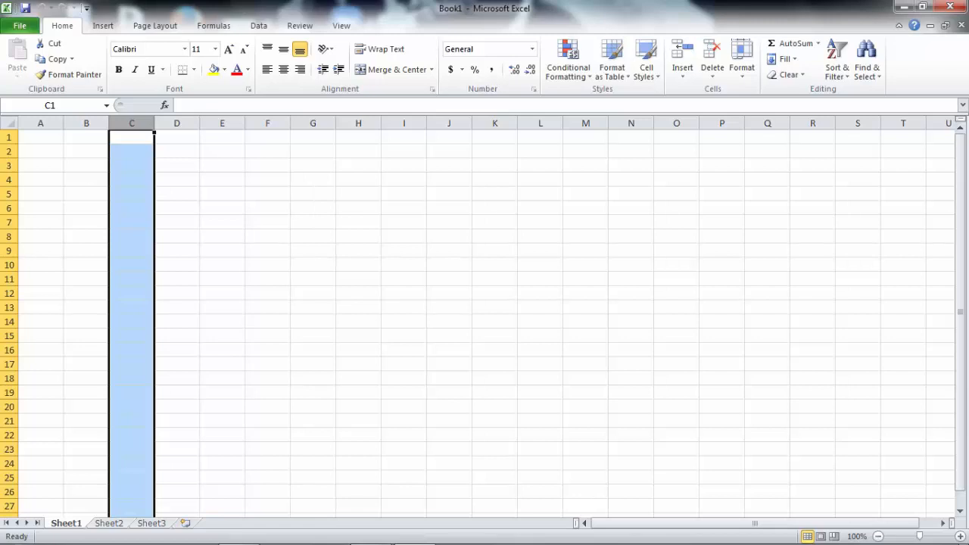
# Select the entire rows 1, 2 and 3 one after another to examine how rows run across the sheet.
pyautogui.click(40, 137)
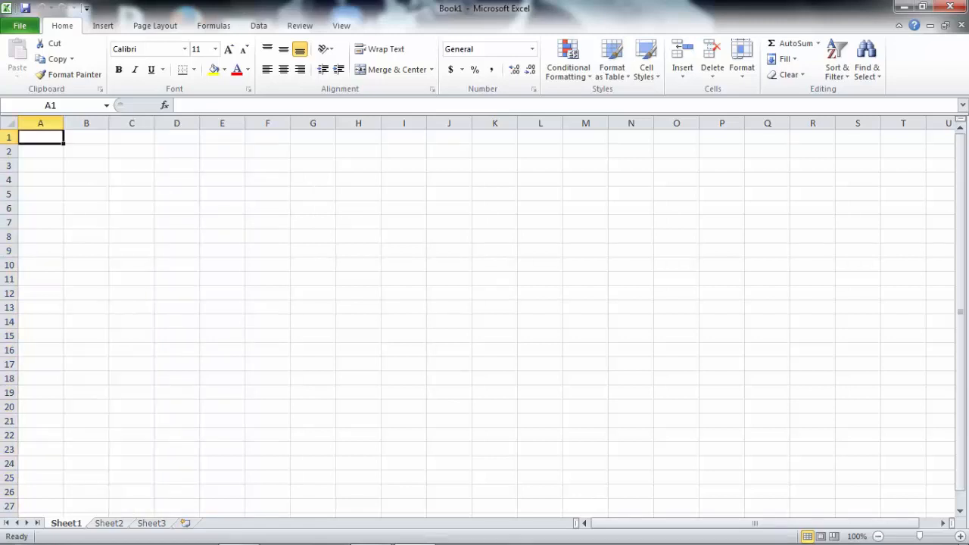
pyautogui.hotkey('shift', 'space')
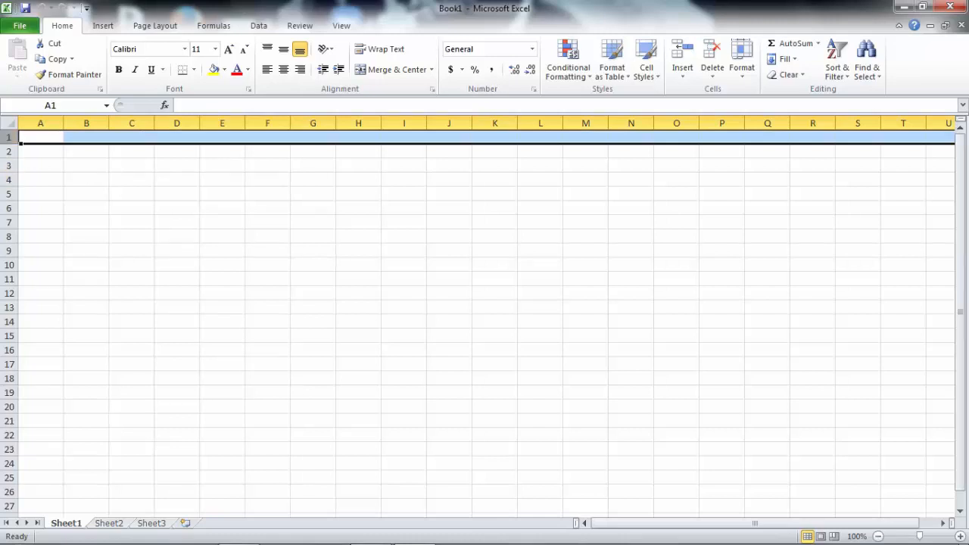
pyautogui.click(9, 151)
pyautogui.click(9, 165)
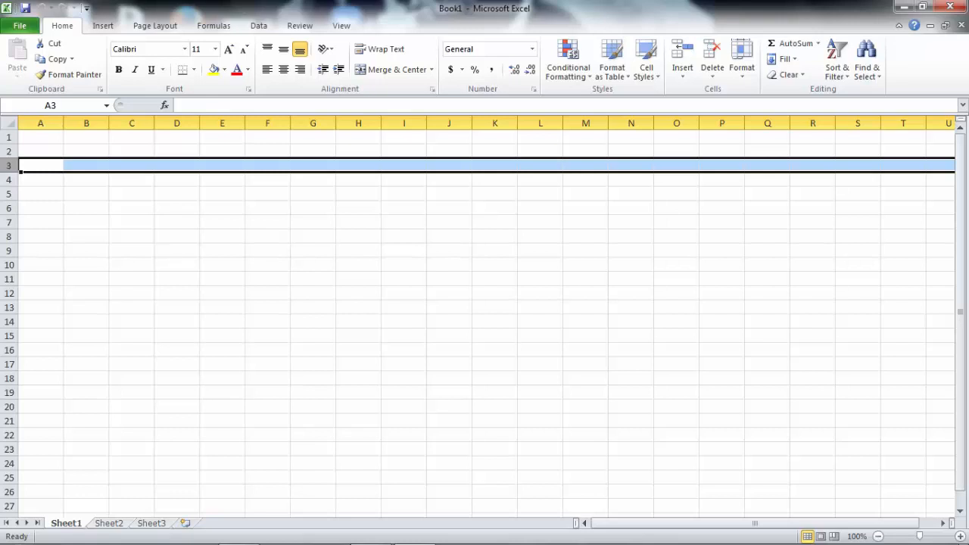
# Select individual cells in column B, including B2, B3 and B1, to examine where columns and rows intersect.
pyautogui.click(86, 152)
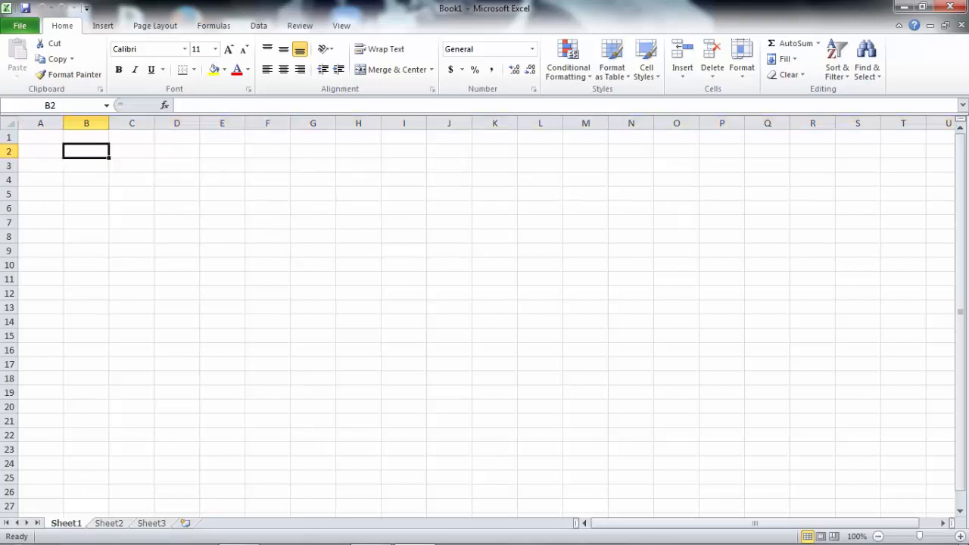
pyautogui.click(86, 180)
pyautogui.click(86, 165)
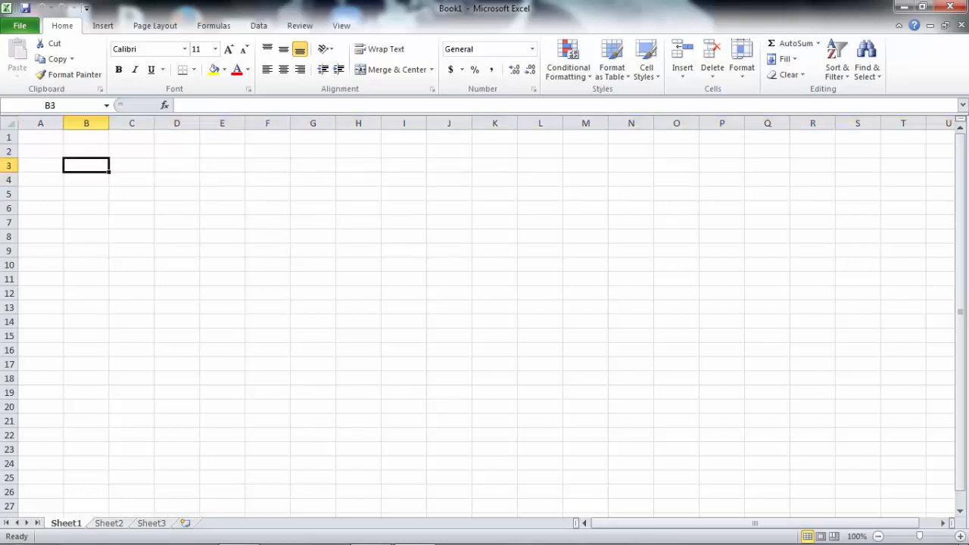
pyautogui.press('Up')
pyautogui.press('Up')
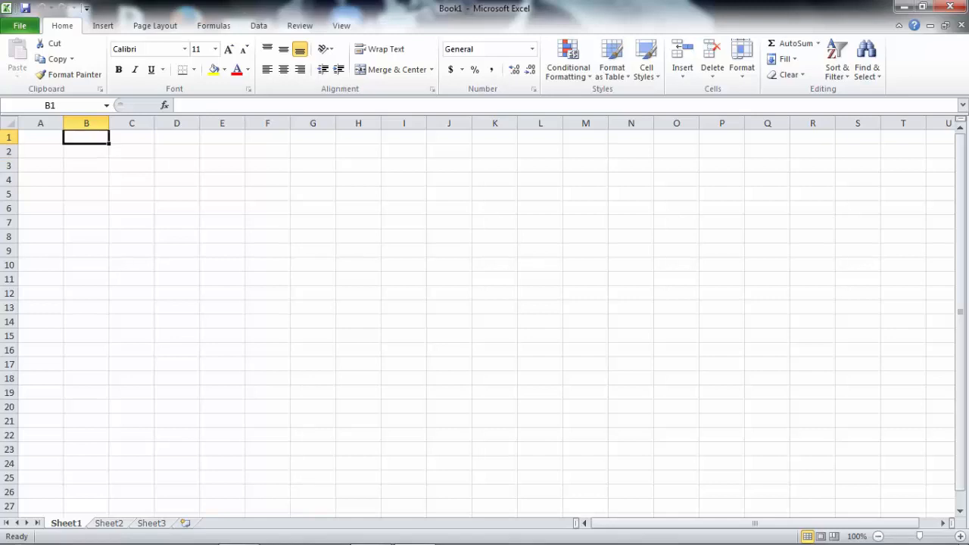
# Enter the heading "Cell Reference" in cell A1 with font size 14.
pyautogui.press('Left')
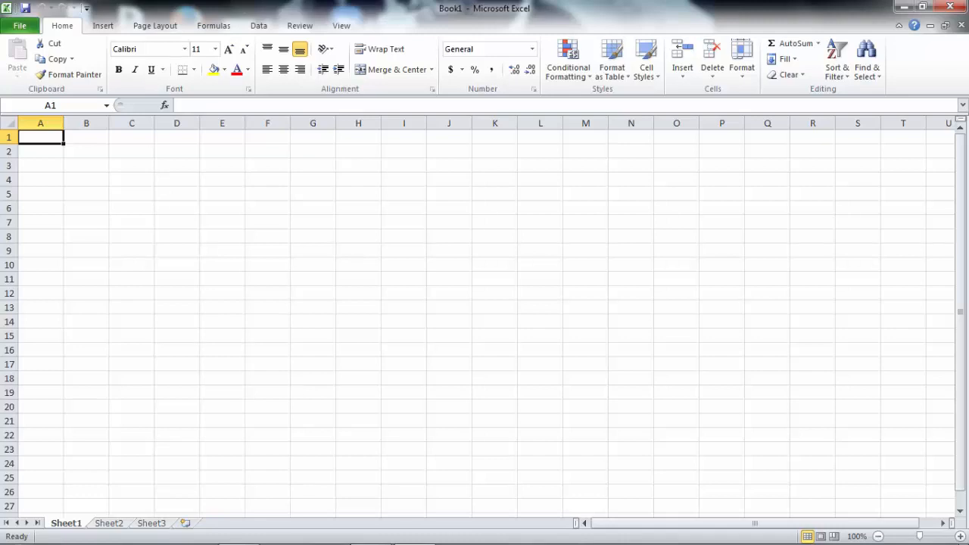
pyautogui.click(214, 49)
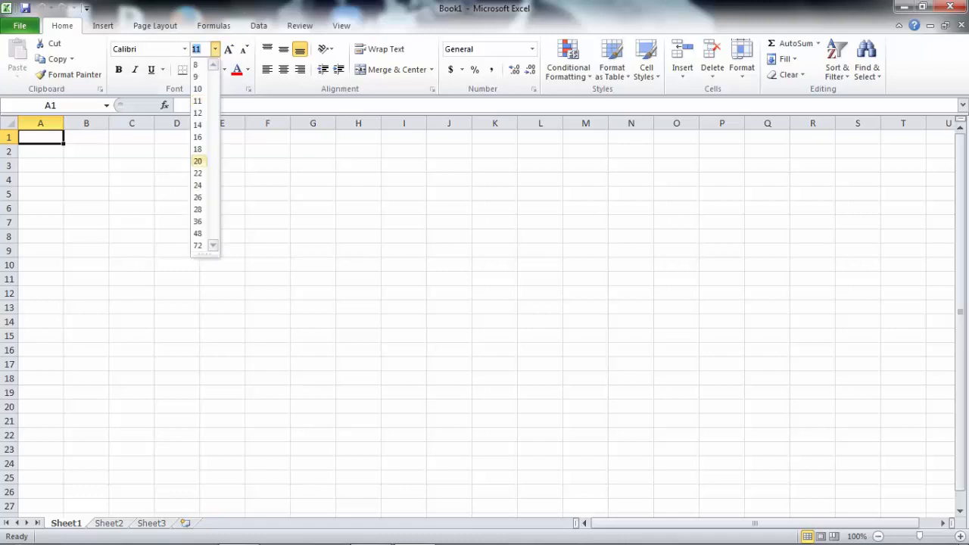
pyautogui.click(197, 125)
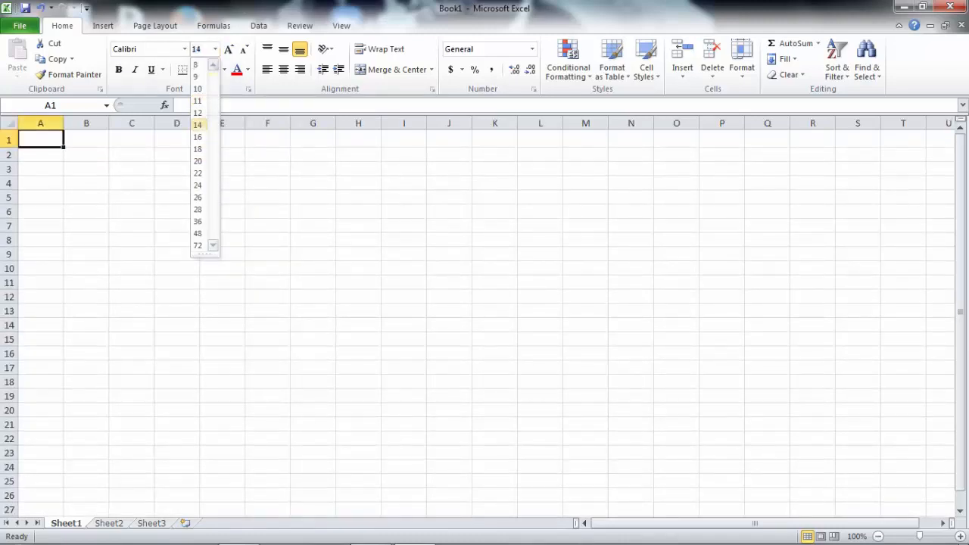
pyautogui.write('C')
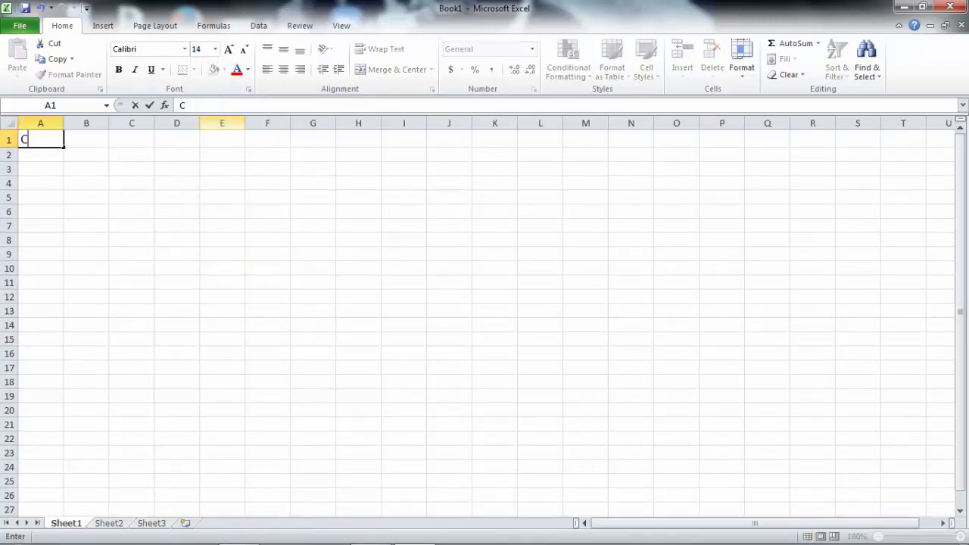
pyautogui.write('ell Reference')
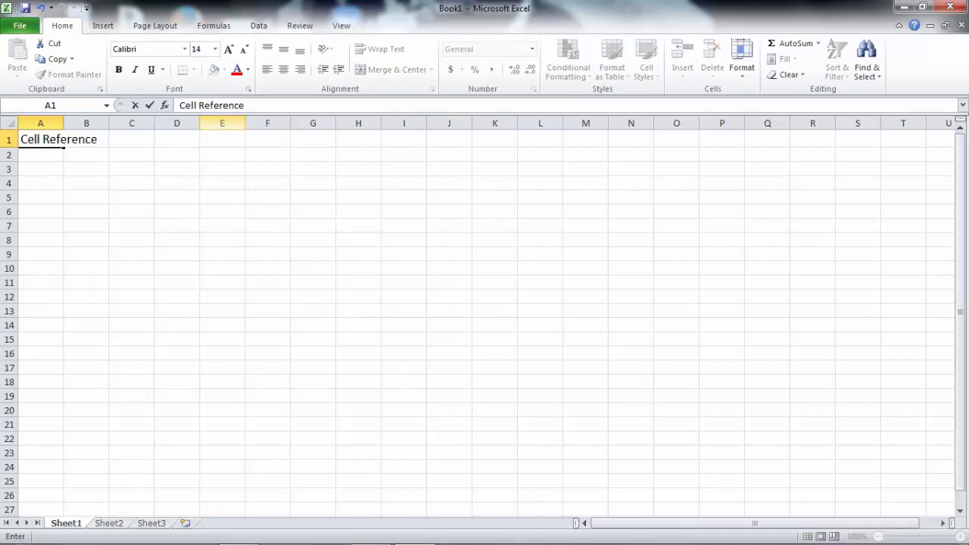
pyautogui.press('Return')
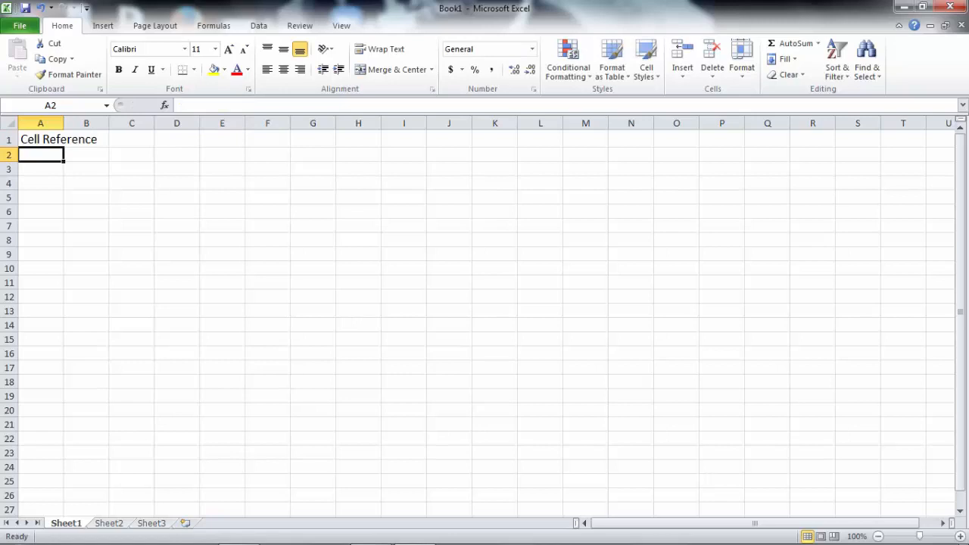
pyautogui.press('Right')
pyautogui.press('Right')
pyautogui.press('Right')
pyautogui.press('Right')
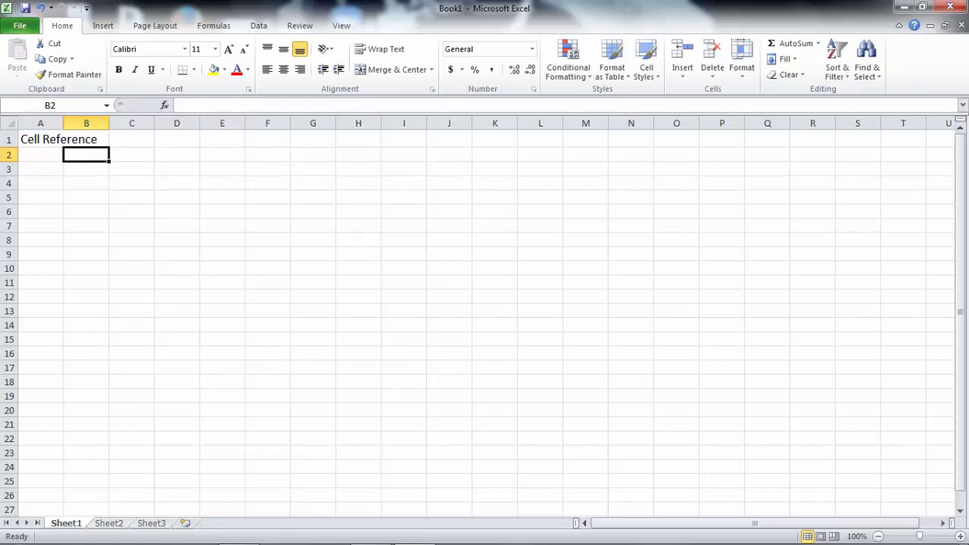
pyautogui.press('Right')
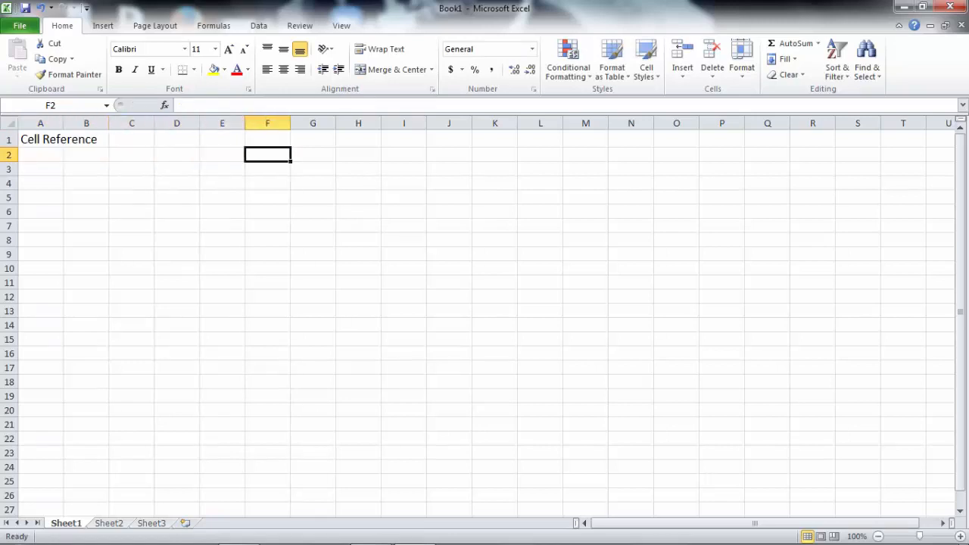
pyautogui.press('Down')
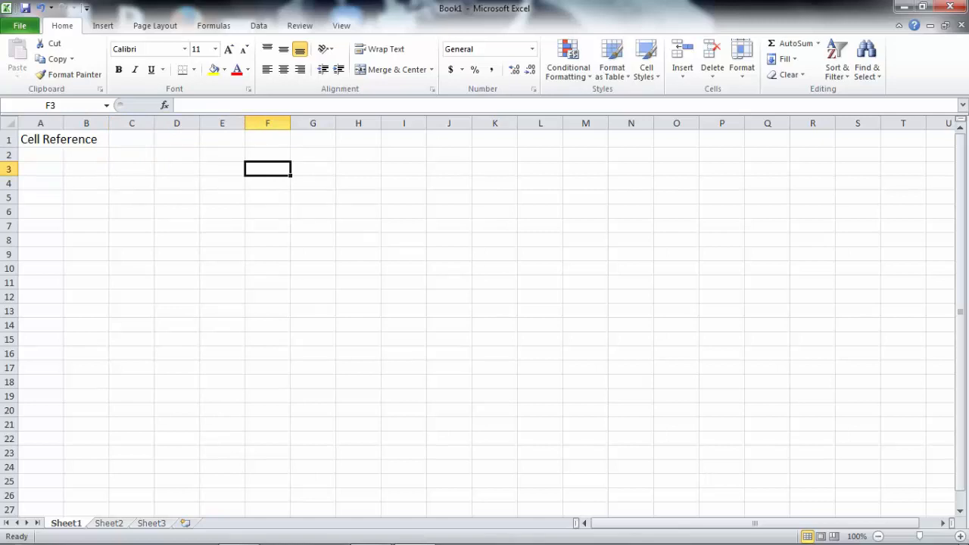
pyautogui.click(313, 224)
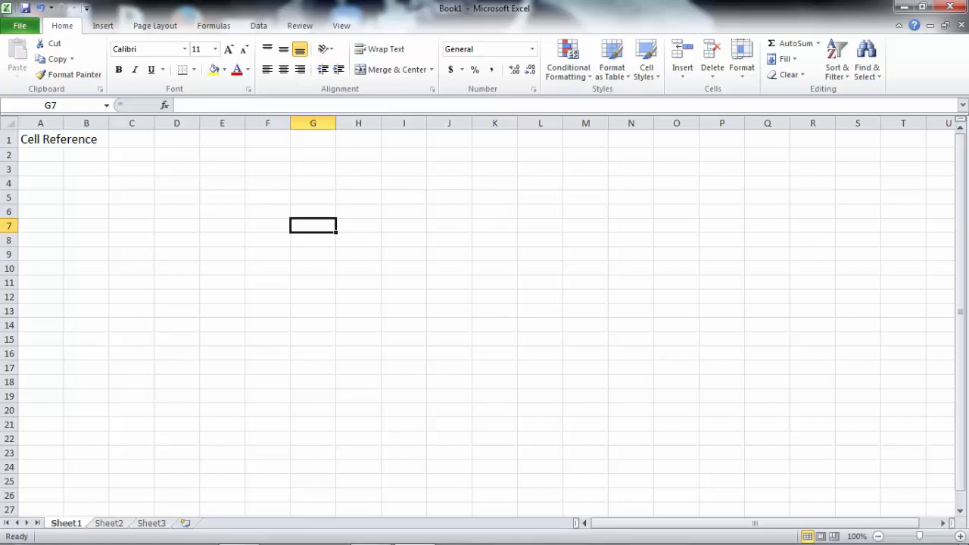
pyautogui.click(313, 253)
pyautogui.press('Up')
pyautogui.press('Up')
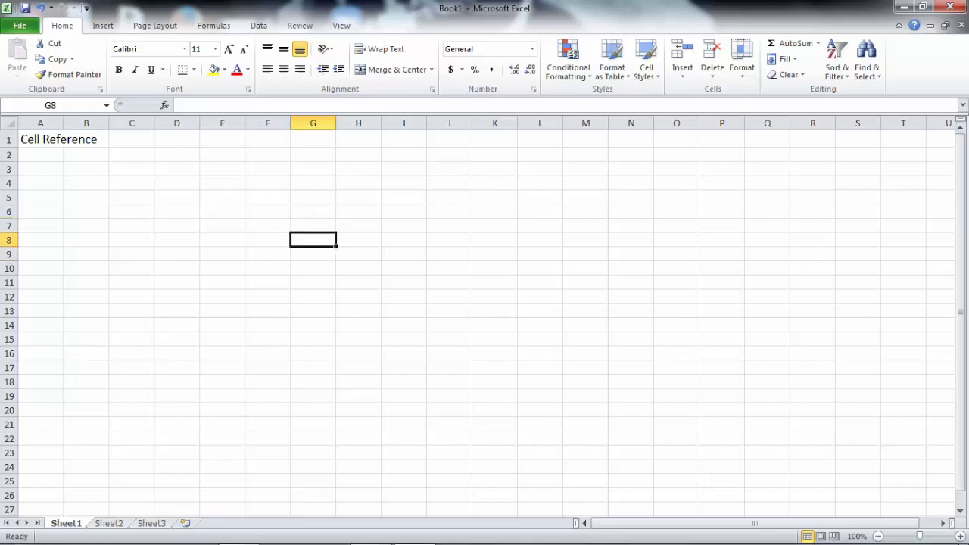
pyautogui.press('Right')
pyautogui.press('Right')
pyautogui.press('Right')
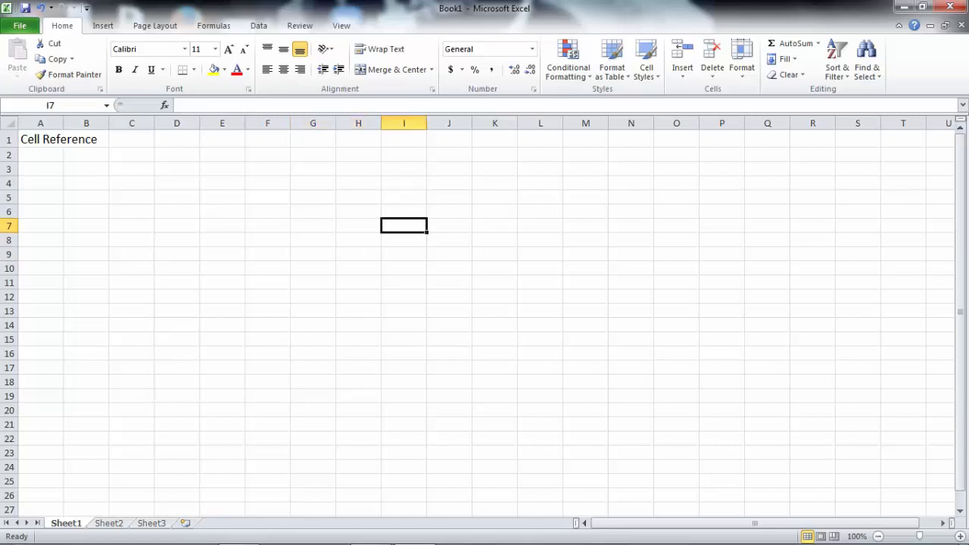
pyautogui.press('Down')
pyautogui.press('Down')
pyautogui.press('Up')
pyautogui.press('Left')
pyautogui.press('Left')
pyautogui.press('Left')
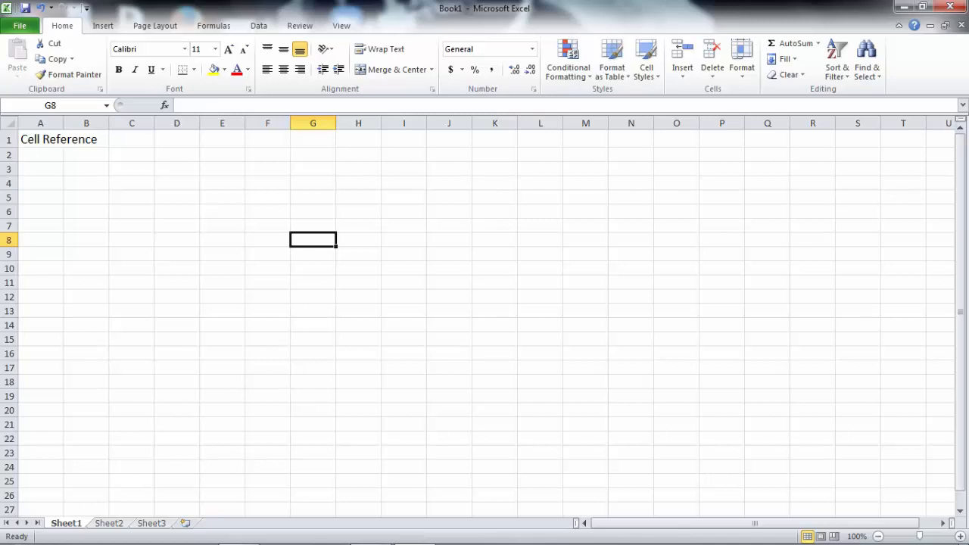
pyautogui.press('Down')
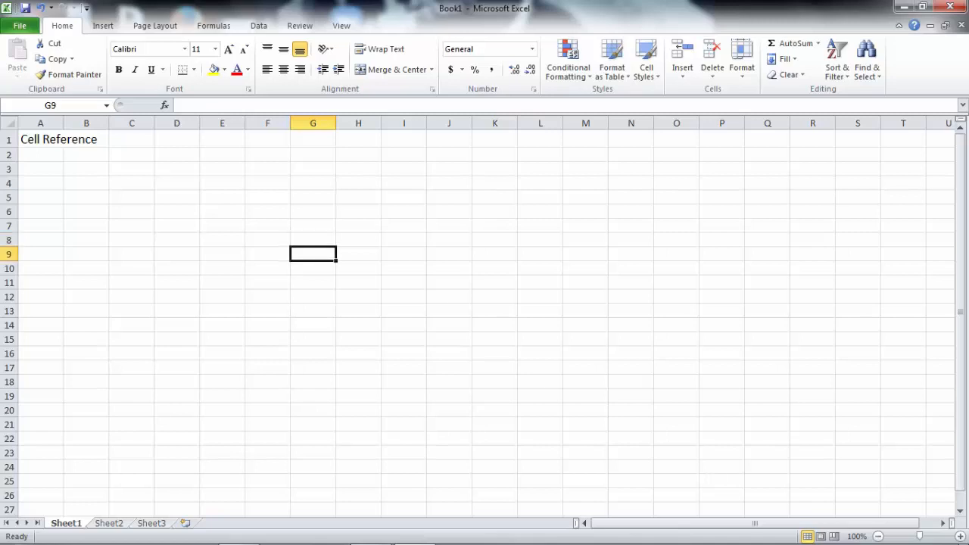
pyautogui.press('Down')
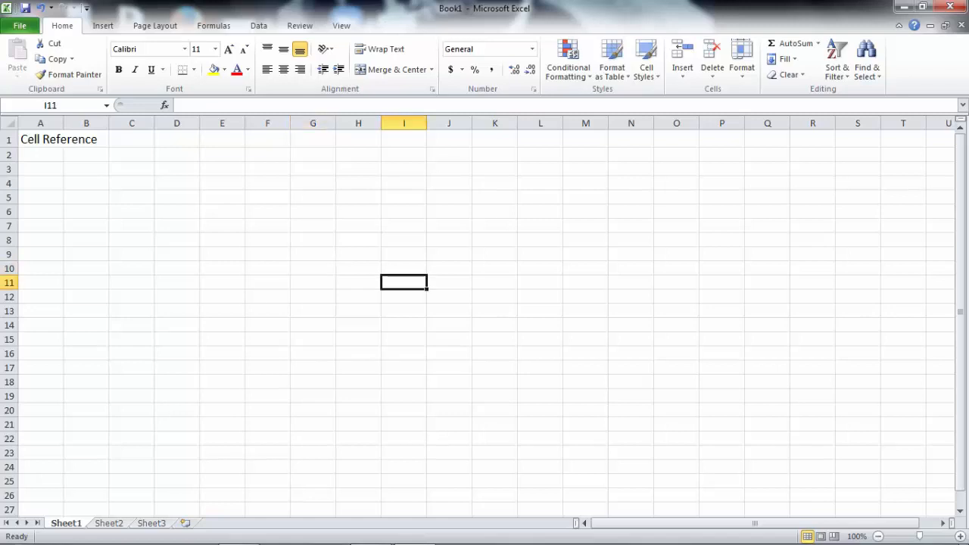
pyautogui.click(313, 268)
pyautogui.click(312, 297)
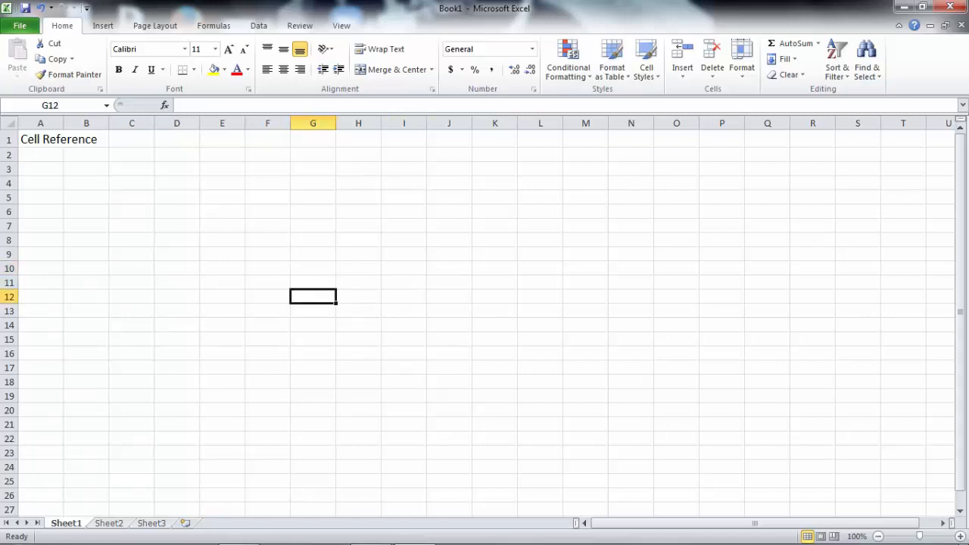
pyautogui.click(313, 283)
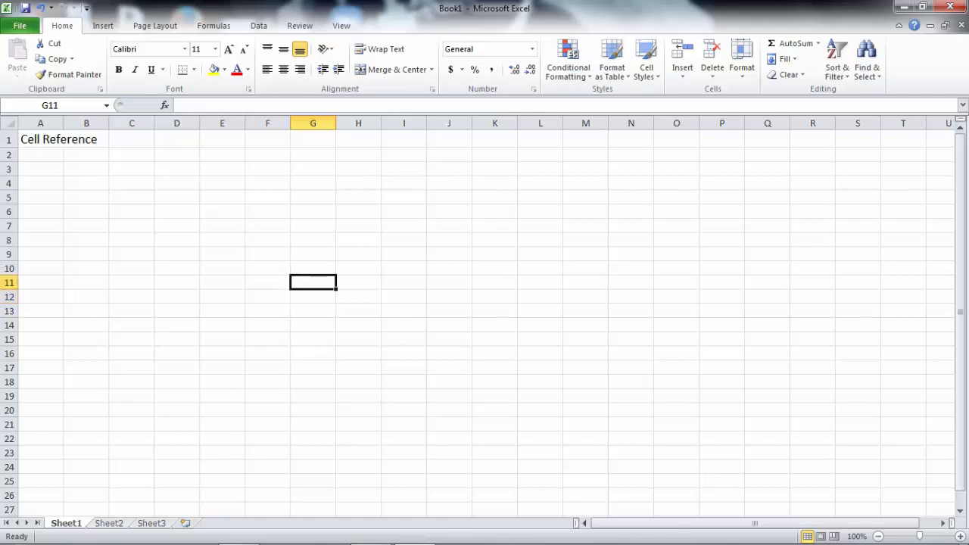
pyautogui.click(403, 282)
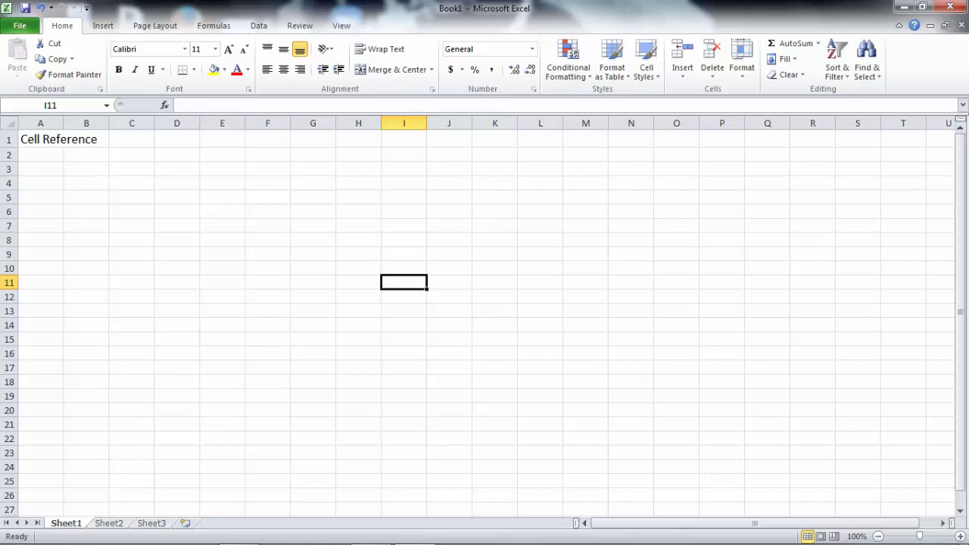
# Select cells H10, O12, E14, E16 and F14 in turn to examine their cell references.
pyautogui.click(358, 268)
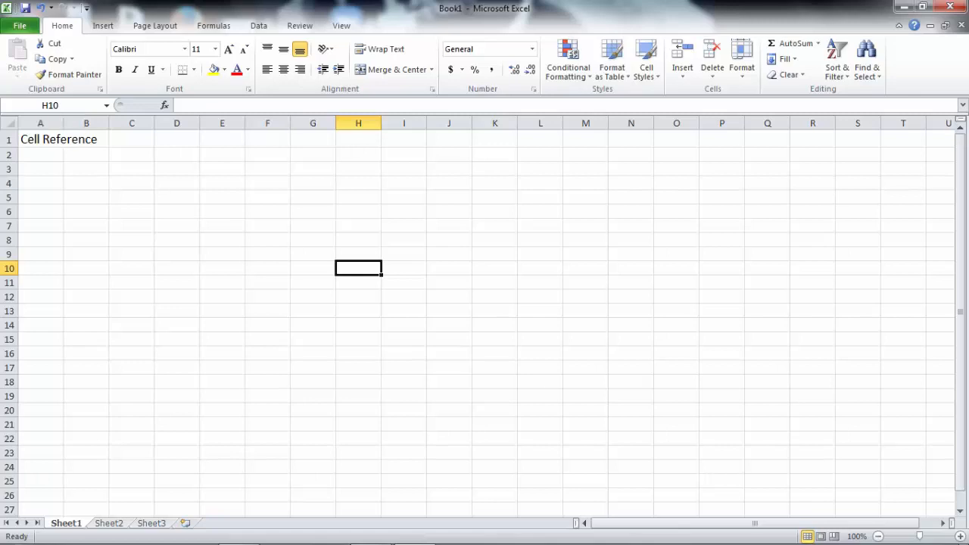
pyautogui.click(676, 296)
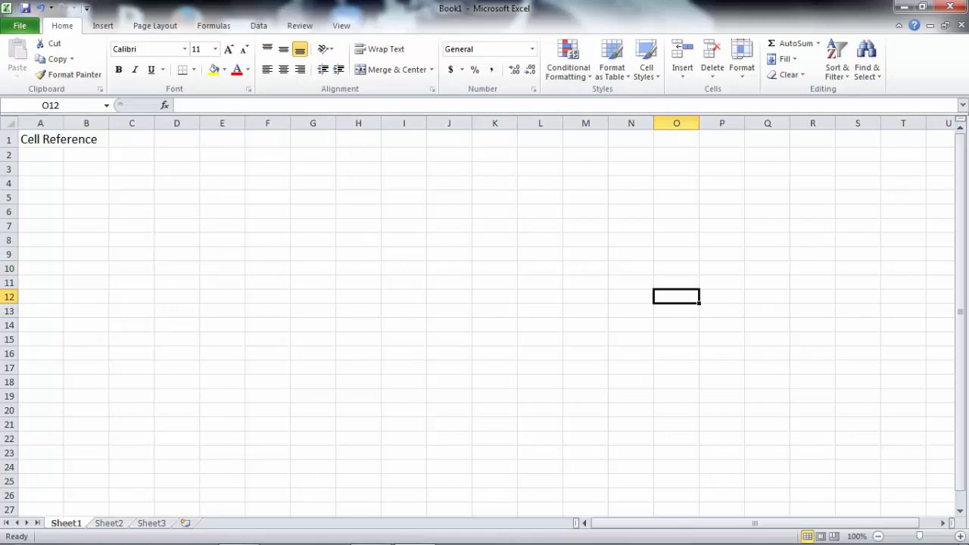
pyautogui.click(222, 324)
pyautogui.click(221, 353)
pyautogui.click(267, 325)
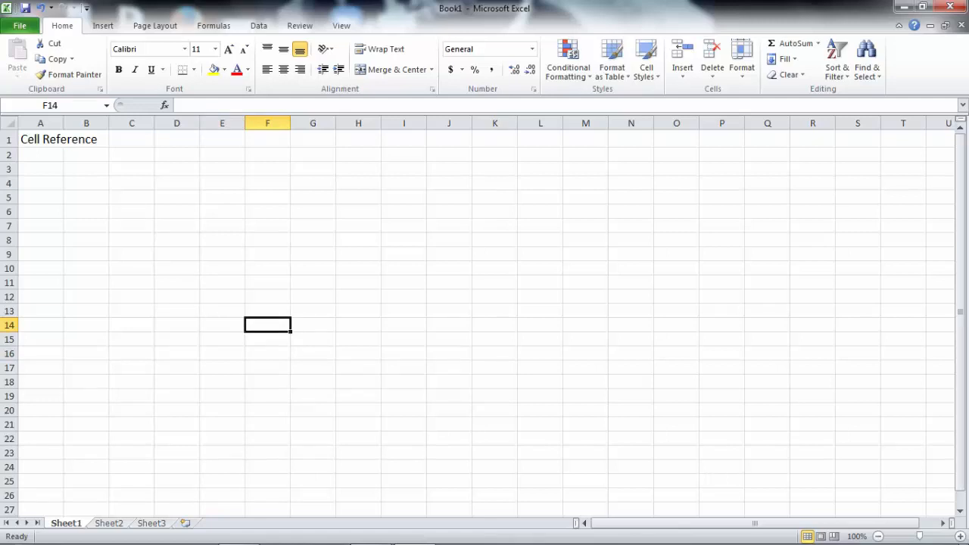
pyautogui.press('Left')
pyautogui.press('Left')
pyautogui.press('Left')
pyautogui.press('Left')
pyautogui.press('Left')
pyautogui.press('Up')
pyautogui.press('Up')
pyautogui.press('Up')
pyautogui.press('Up')
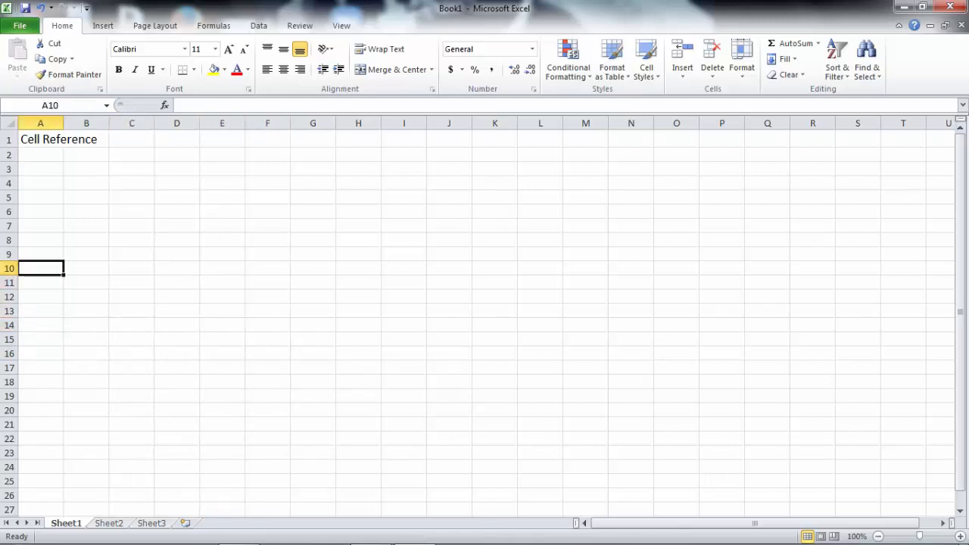
pyautogui.press('Up')
pyautogui.press('Up')
pyautogui.press('Up')
pyautogui.press('Up')
pyautogui.press('Up')
pyautogui.press('Up')
pyautogui.press('Up')
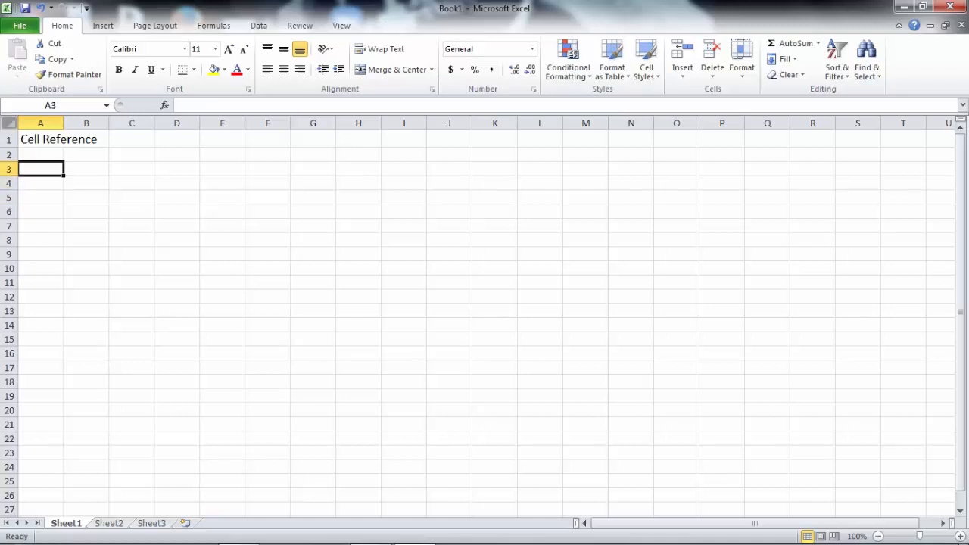
# Set the font size of the entire sheet to 16.
pyautogui.click(9, 122)
pyautogui.click(215, 48)
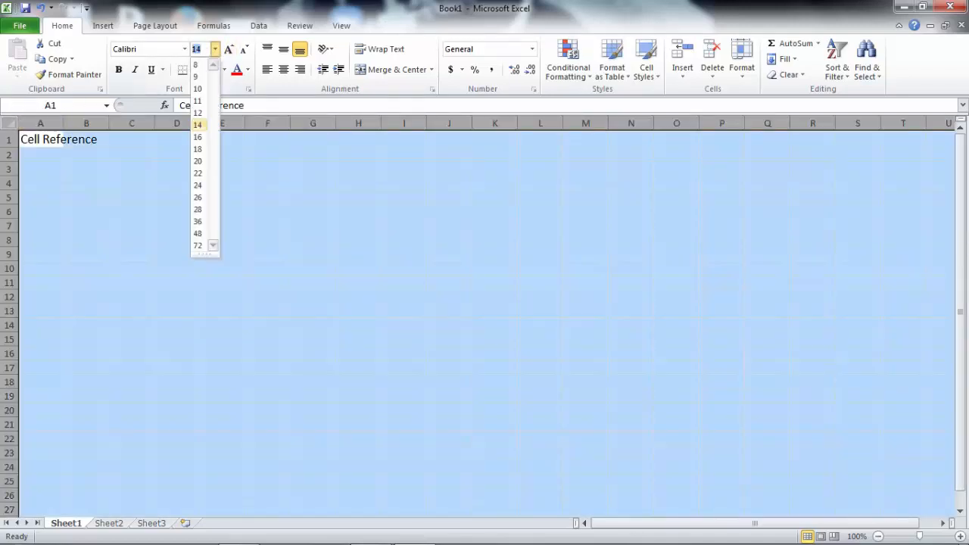
pyautogui.click(198, 137)
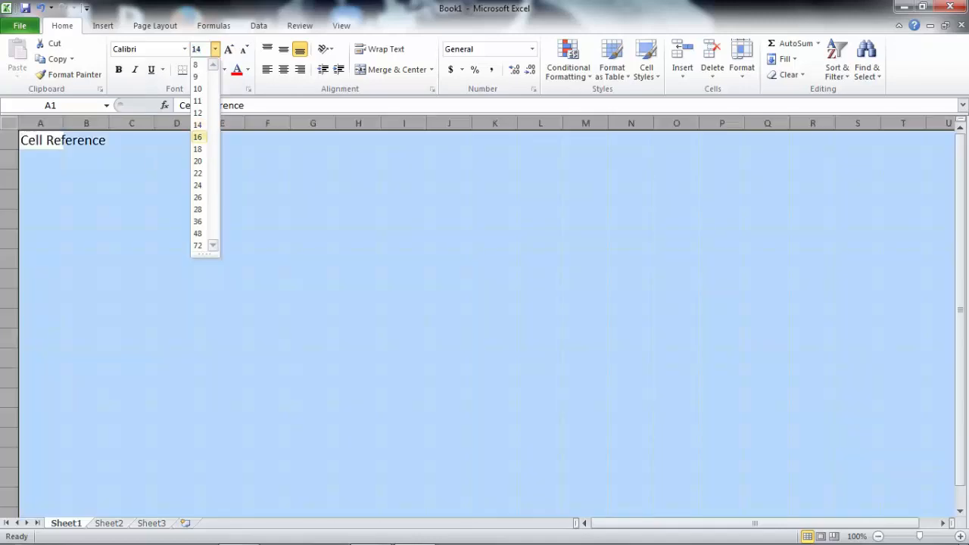
# Enter the subheading "1. Relative Cell Reference" in cell A3.
pyautogui.click(41, 179)
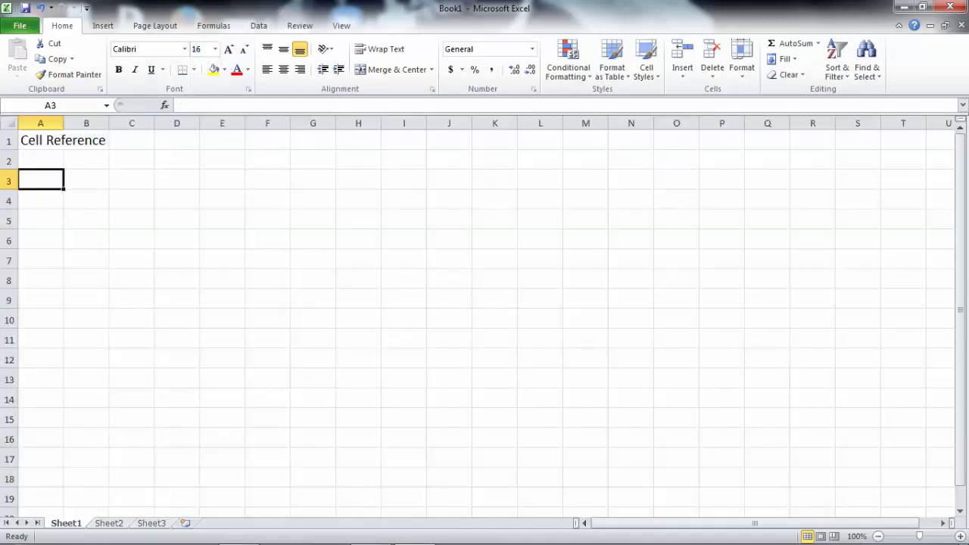
pyautogui.write('1.')
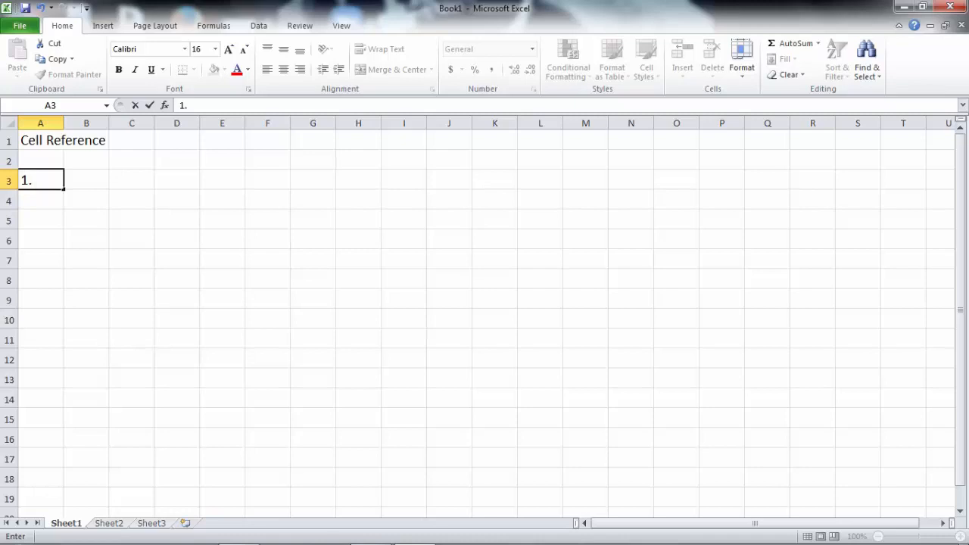
pyautogui.write(' Relative ')
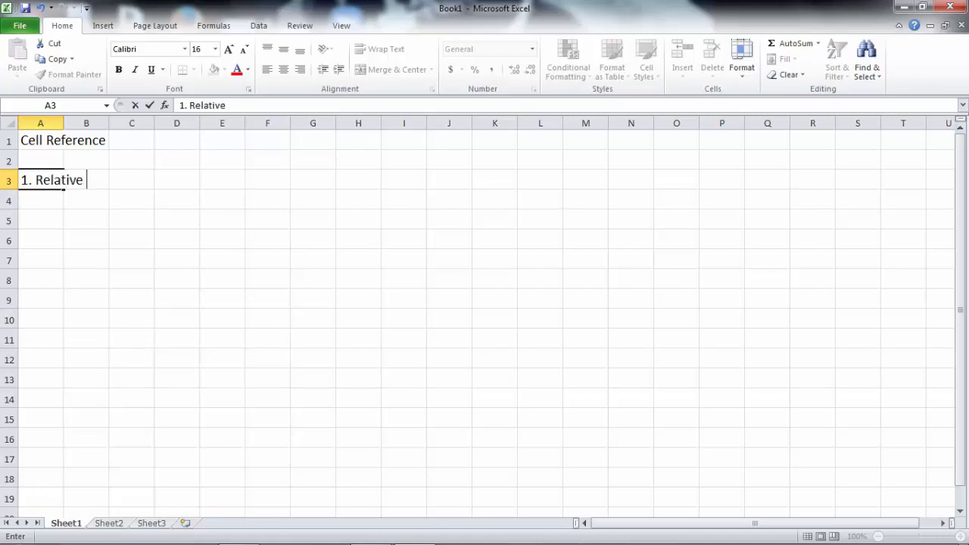
pyautogui.write('Cell Re')
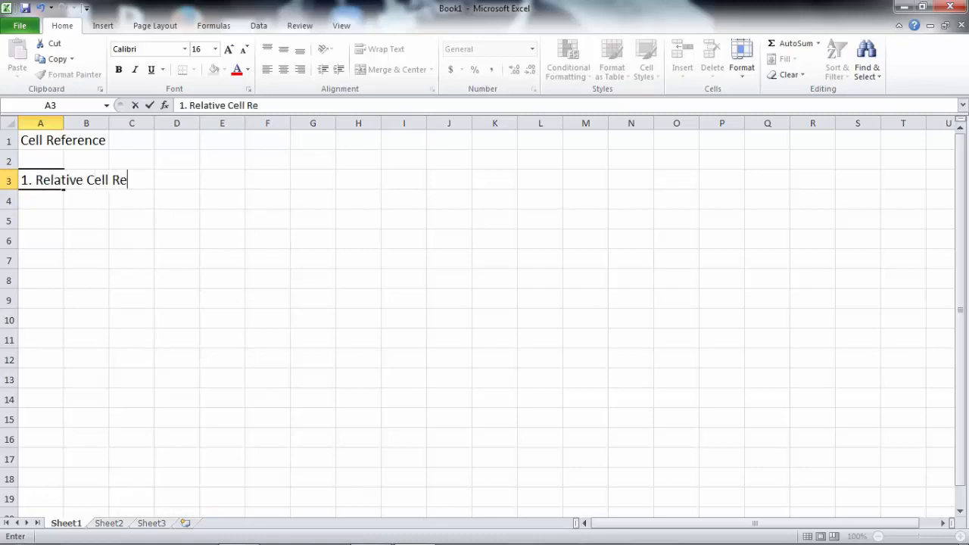
pyautogui.write('ference')
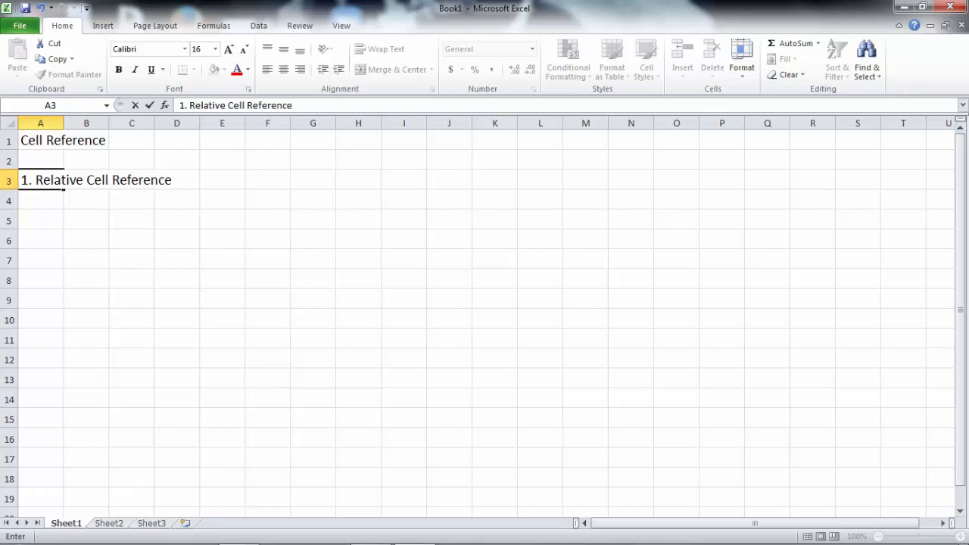
pyautogui.press('Return')
# Enter the column headings "Num1", "Num2" and "Total" in cells H3, I3 and J3.
pyautogui.press('Down')
pyautogui.press('Down')
pyautogui.press('Down')
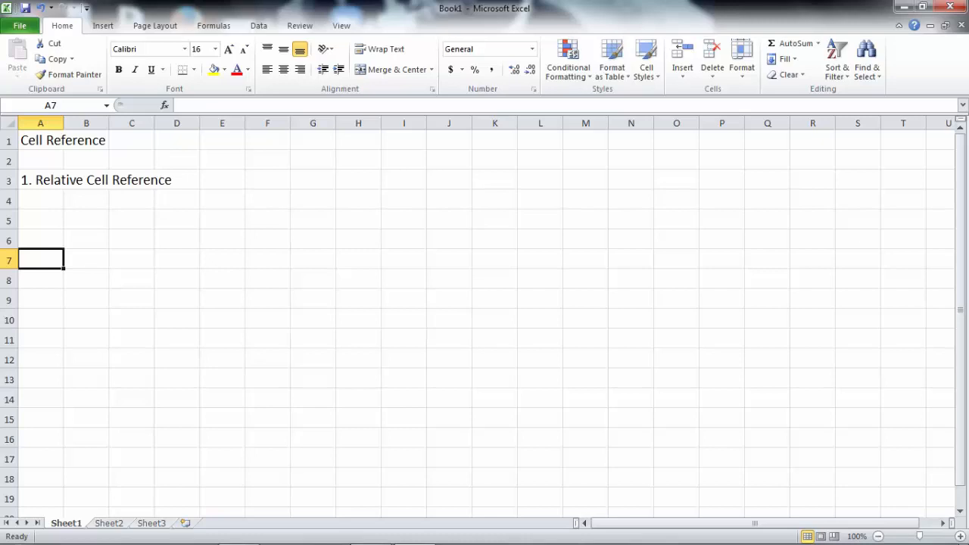
pyautogui.press('Right')
pyautogui.press('Right')
pyautogui.press('Right')
pyautogui.press('Right')
pyautogui.press('Right')
pyautogui.press('Right')
pyautogui.press('Right')
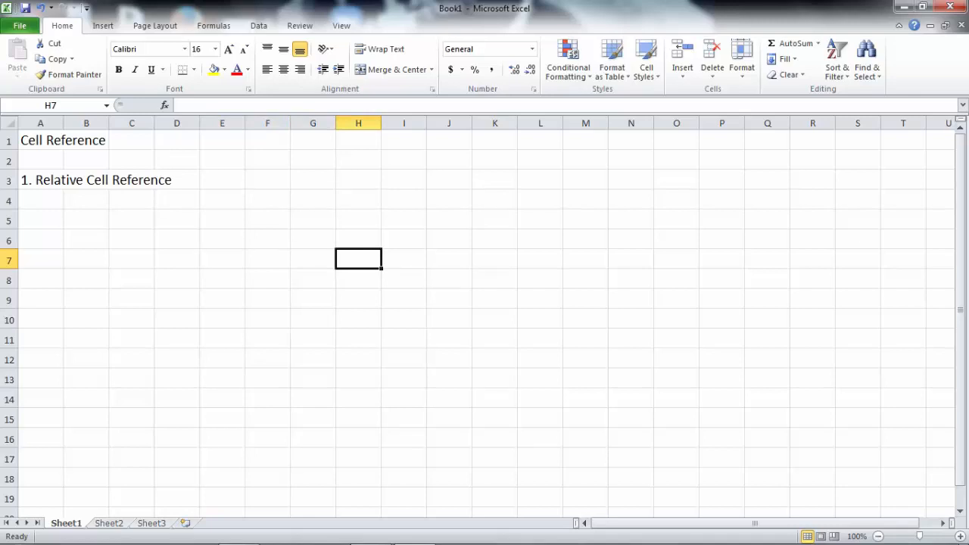
pyautogui.press('Down')
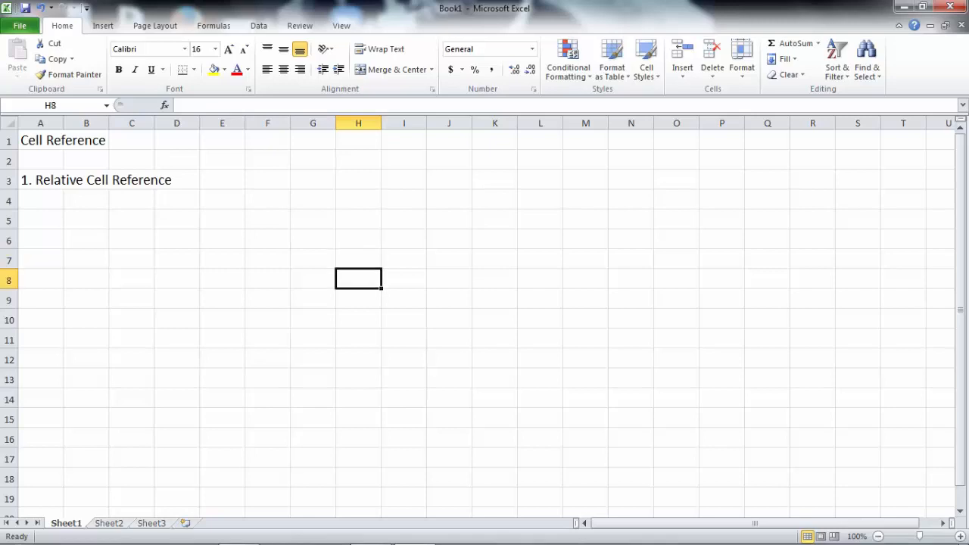
pyautogui.press('Down')
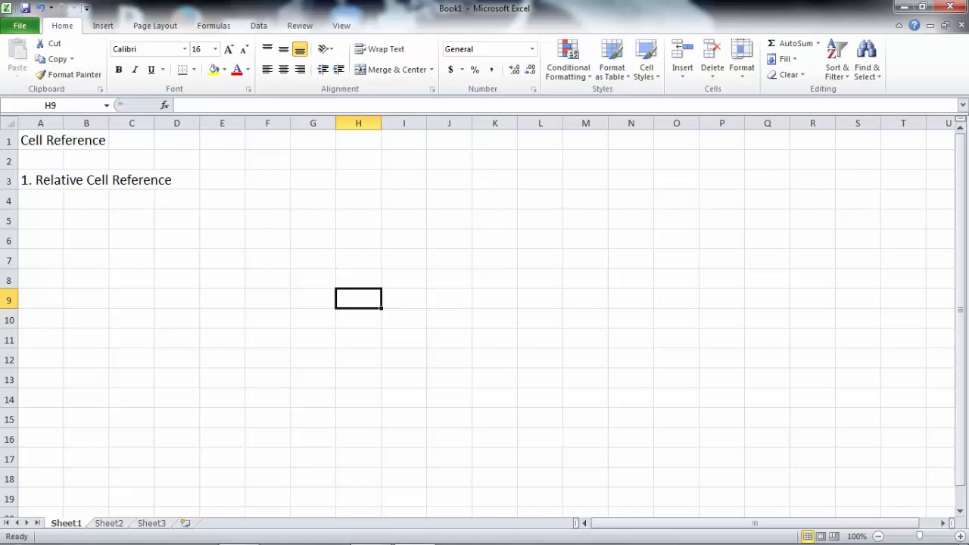
pyautogui.press('Up')
pyautogui.press('Up')
pyautogui.press('Up')
pyautogui.press('Up')
pyautogui.press('Up')
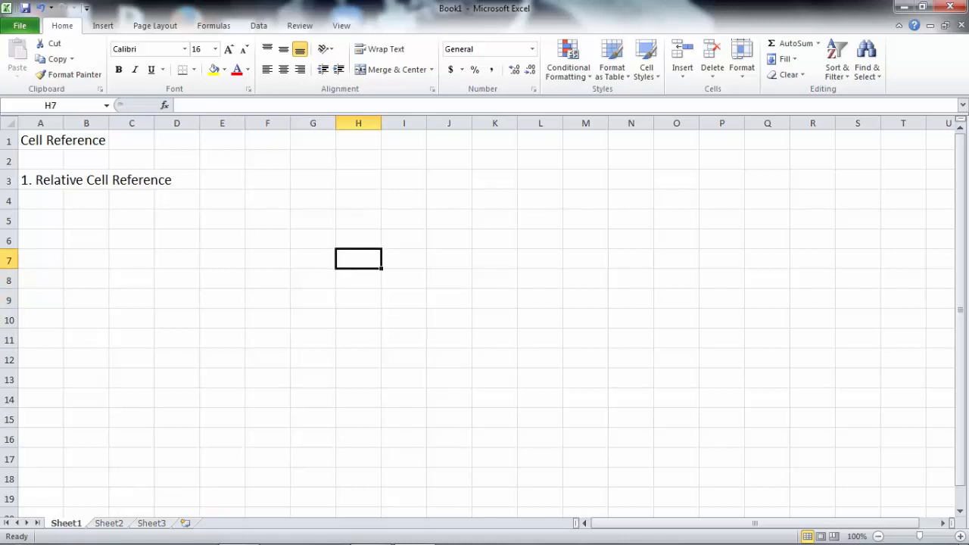
pyautogui.press('Up')
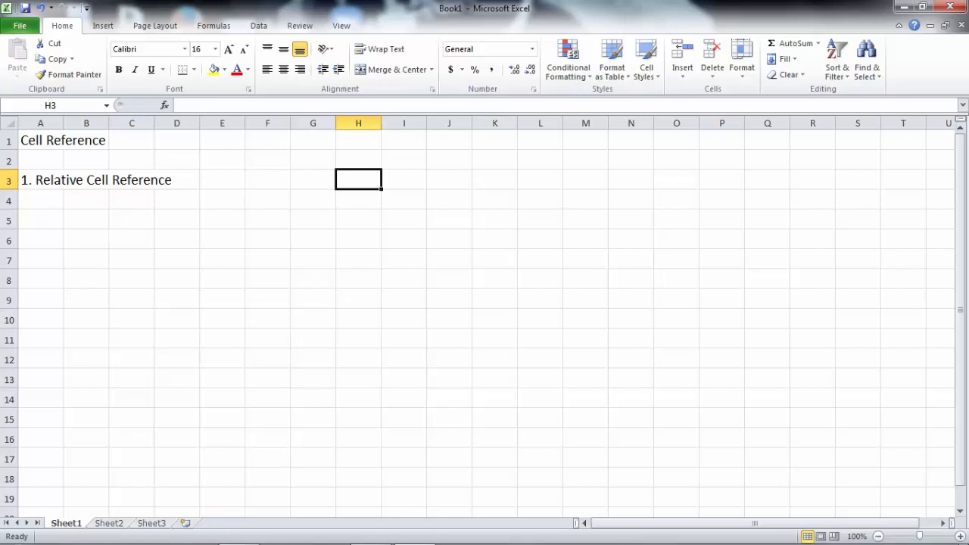
pyautogui.write('Num')
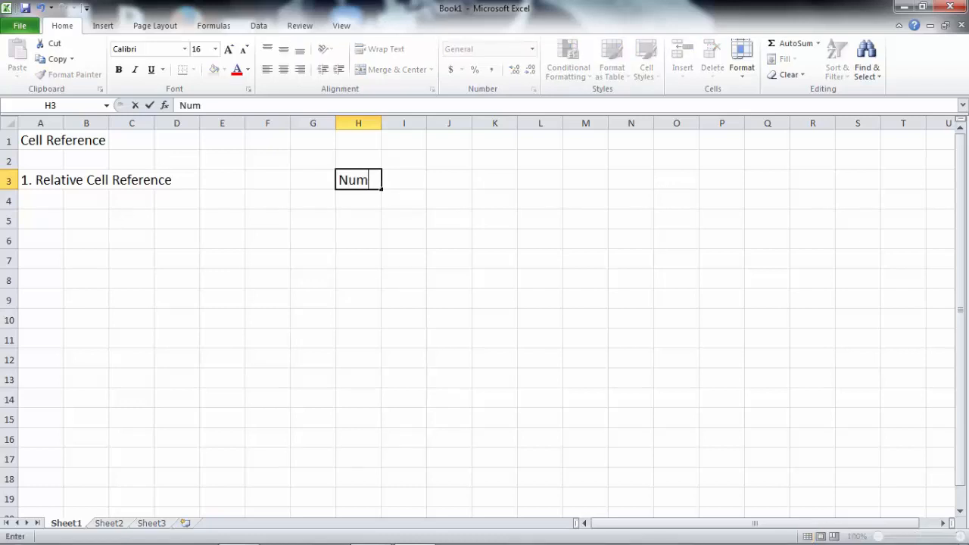
pyautogui.write('1')
pyautogui.press('Tab')
pyautogui.write('Num2')
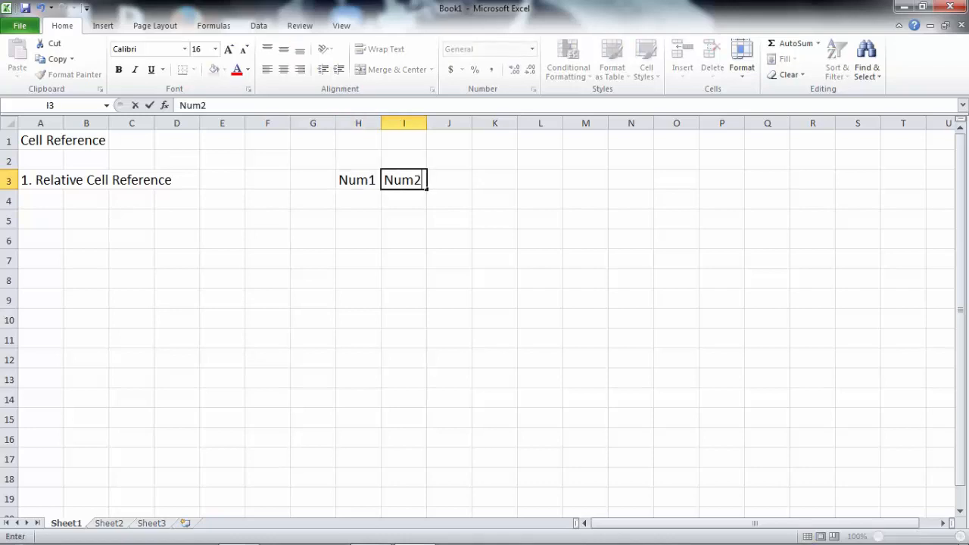
pyautogui.press('Tab')
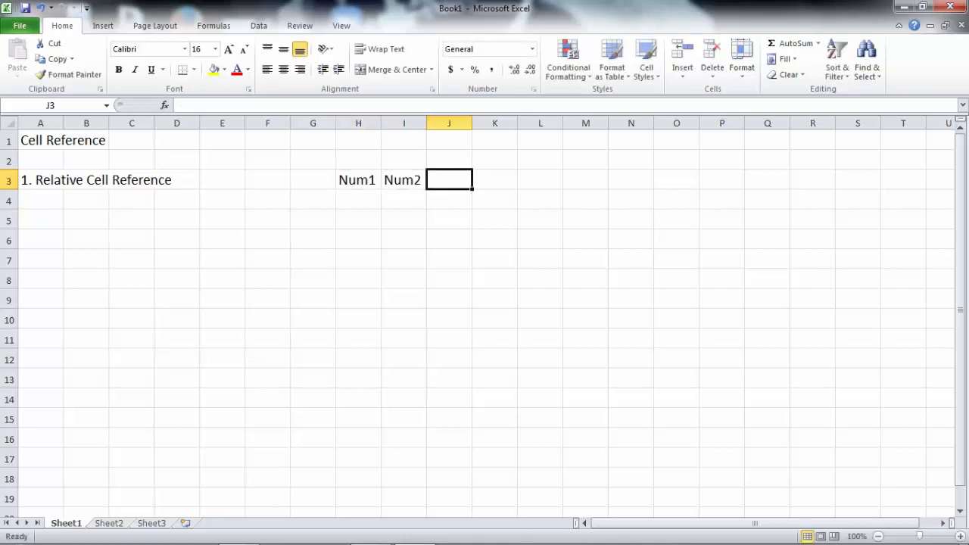
pyautogui.write('Tota')
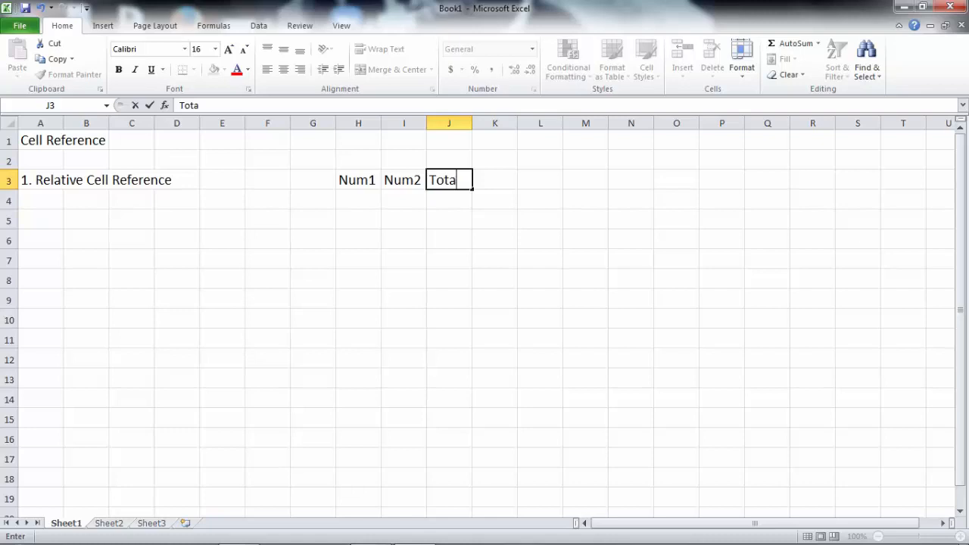
pyautogui.write('l')
pyautogui.press('Return')
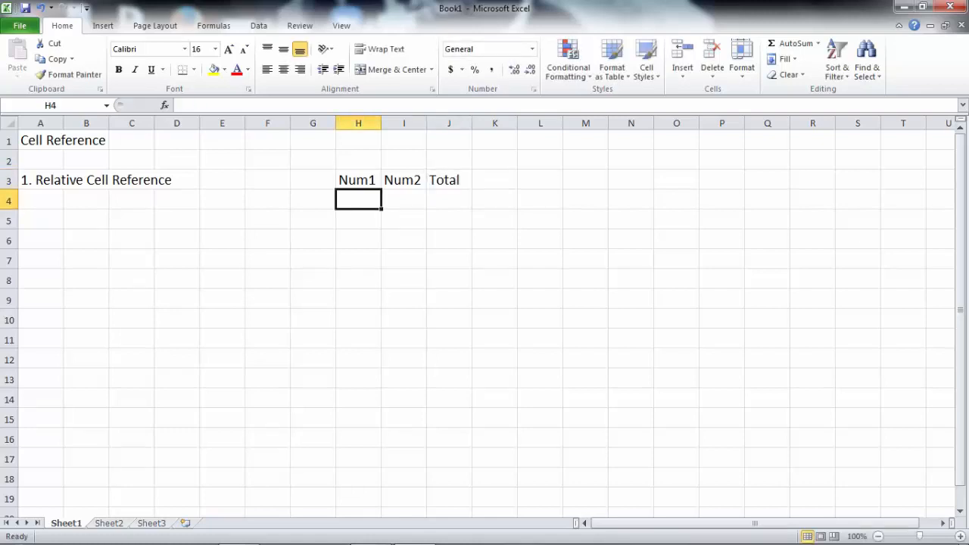
# Fill the Num1 and Num2 columns in rows 4 to 6 with the pairs 10 and 35, 15 and 56, 27 and 29.
pyautogui.write('10')
pyautogui.press('Tab')
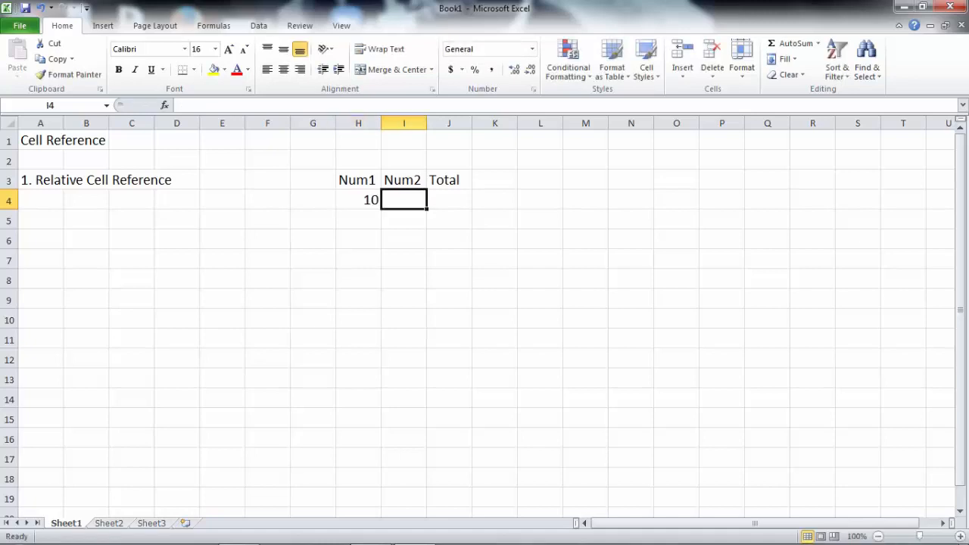
pyautogui.write('35')
pyautogui.press('Return')
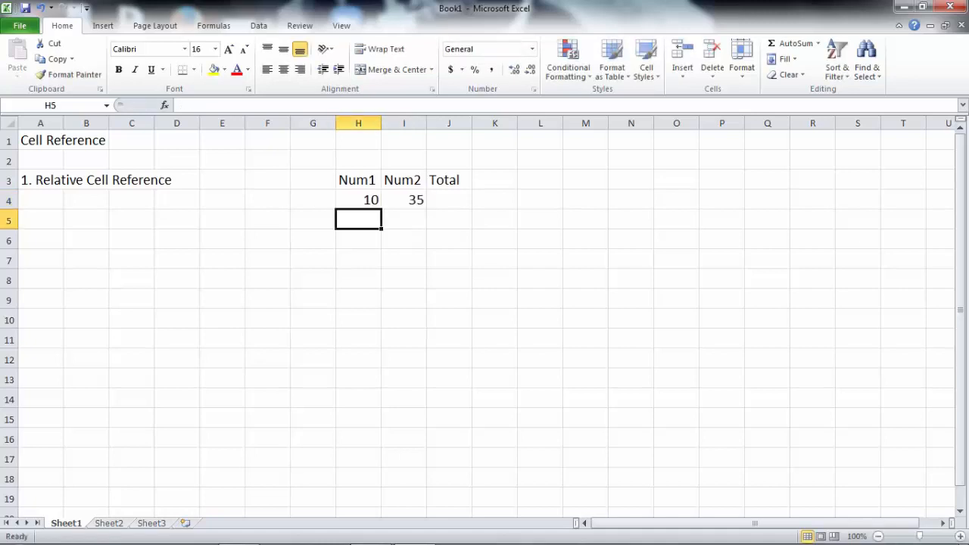
pyautogui.write('15')
pyautogui.press('Tab')
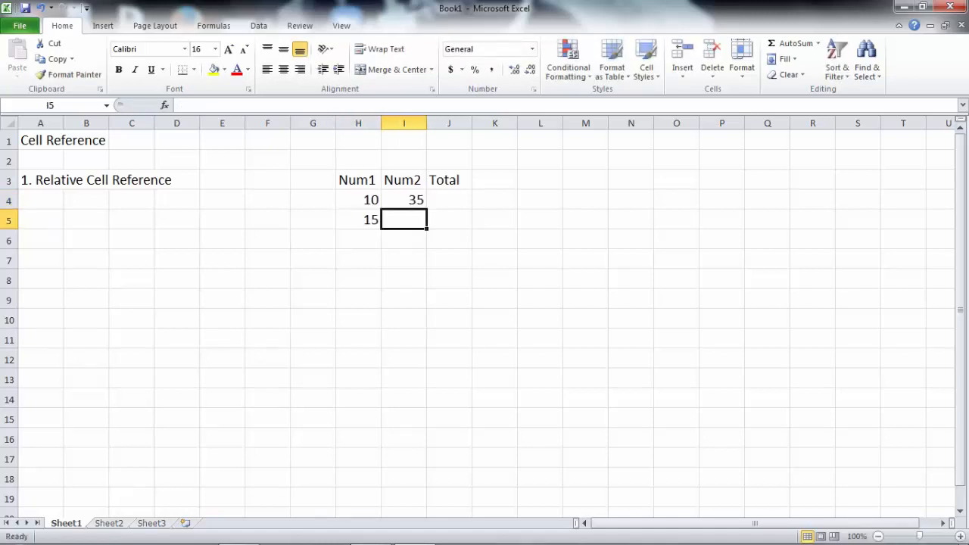
pyautogui.write('56')
pyautogui.press('Return')
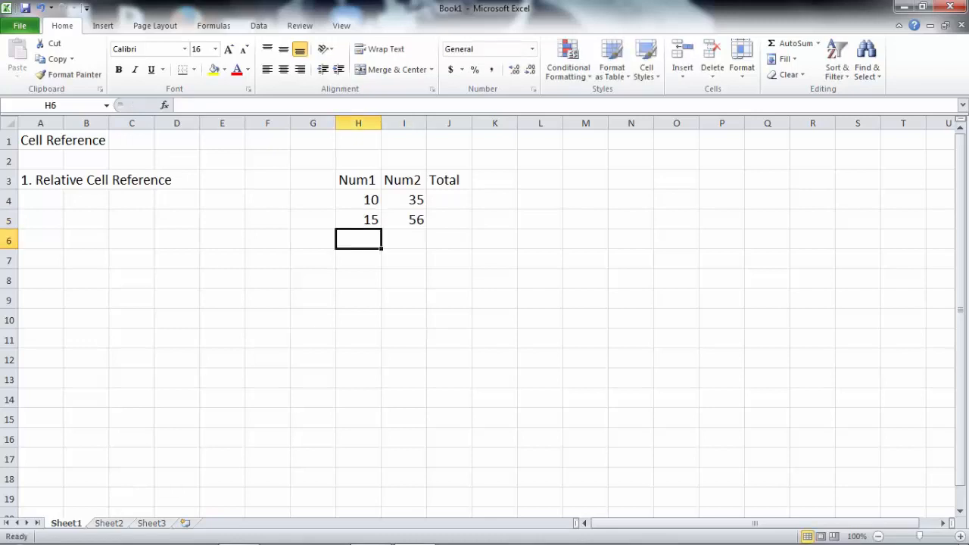
pyautogui.write('27')
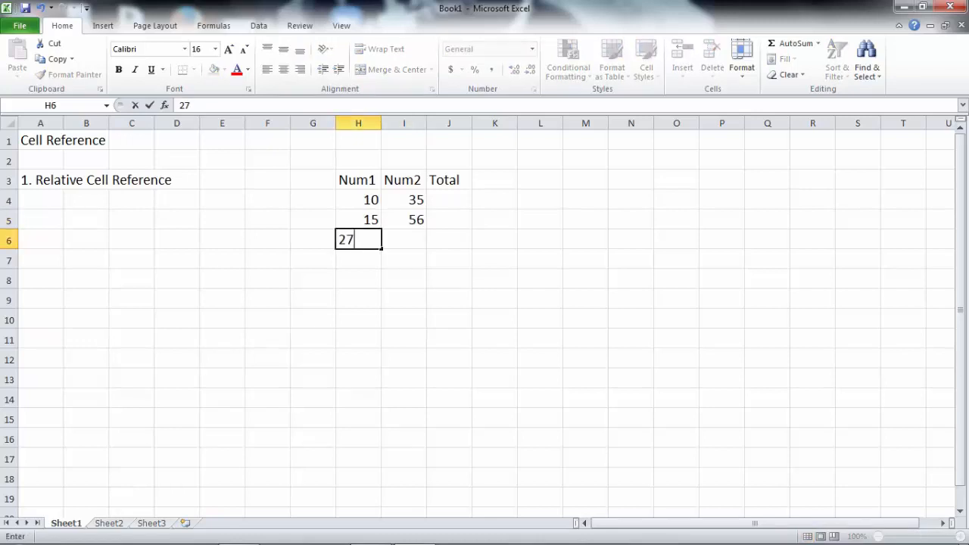
pyautogui.press('Tab')
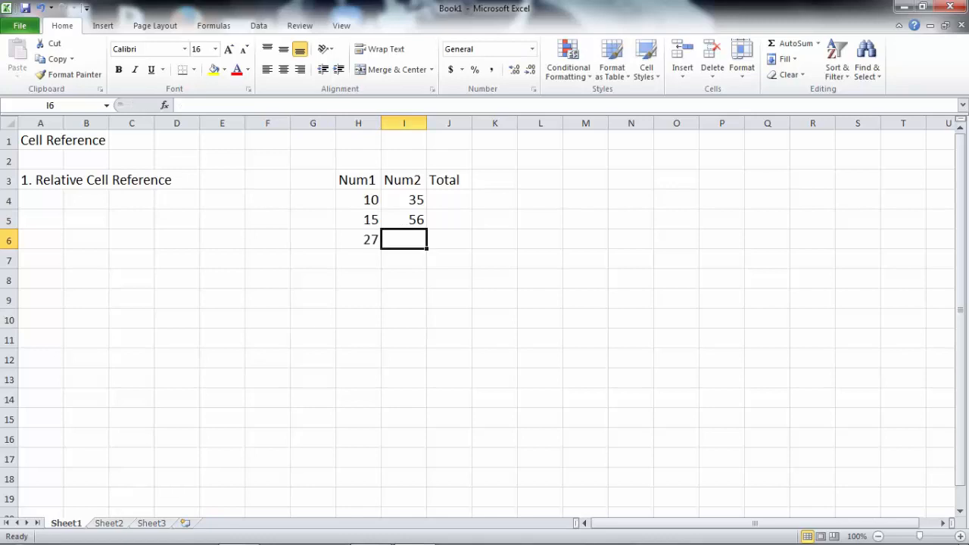
pyautogui.write('29')
pyautogui.press('Return')
# Step through cells H4, I4 and J4 to examine the first row's two numbers and its empty Total cell.
pyautogui.press('Up')
pyautogui.press('Up')
pyautogui.press('Up')
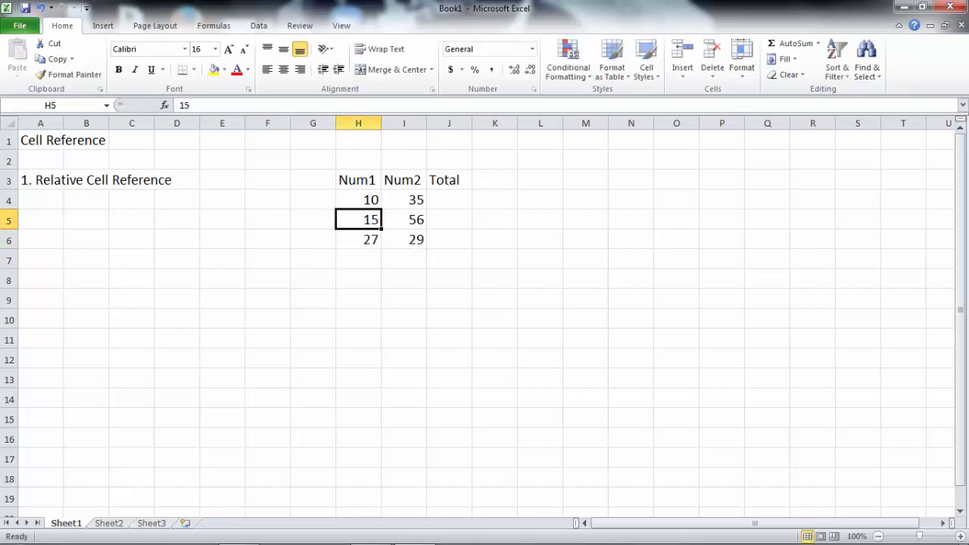
pyautogui.press('Right')
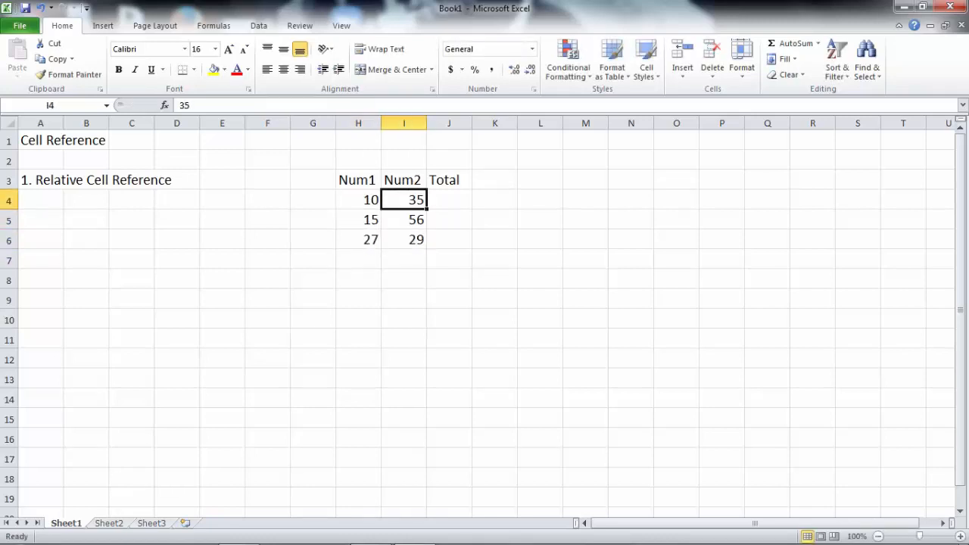
pyautogui.press('Left')
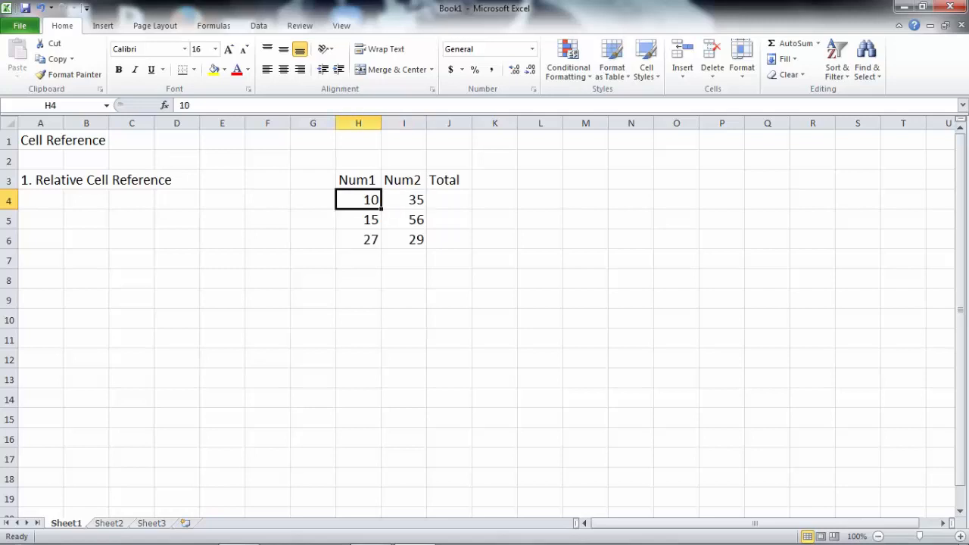
pyautogui.press('Right')
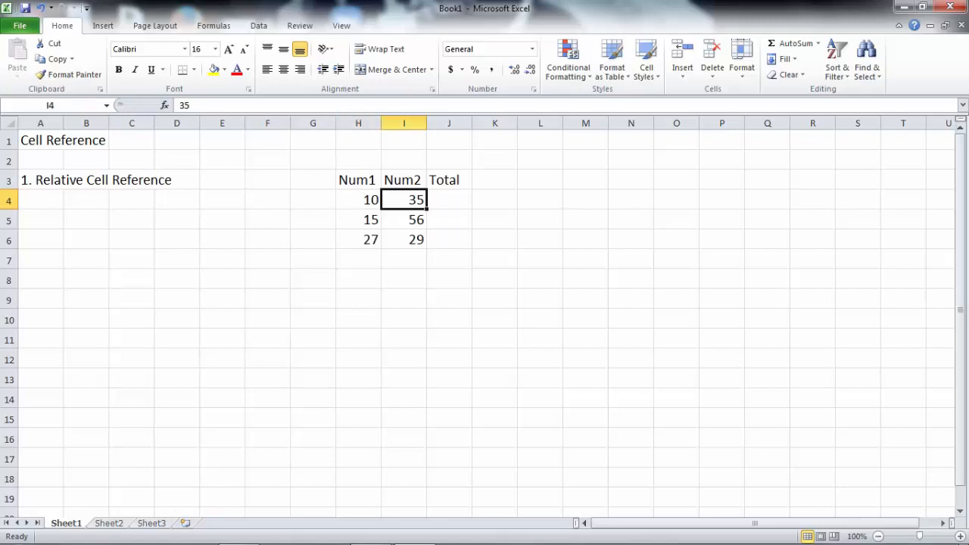
pyautogui.press('Right')
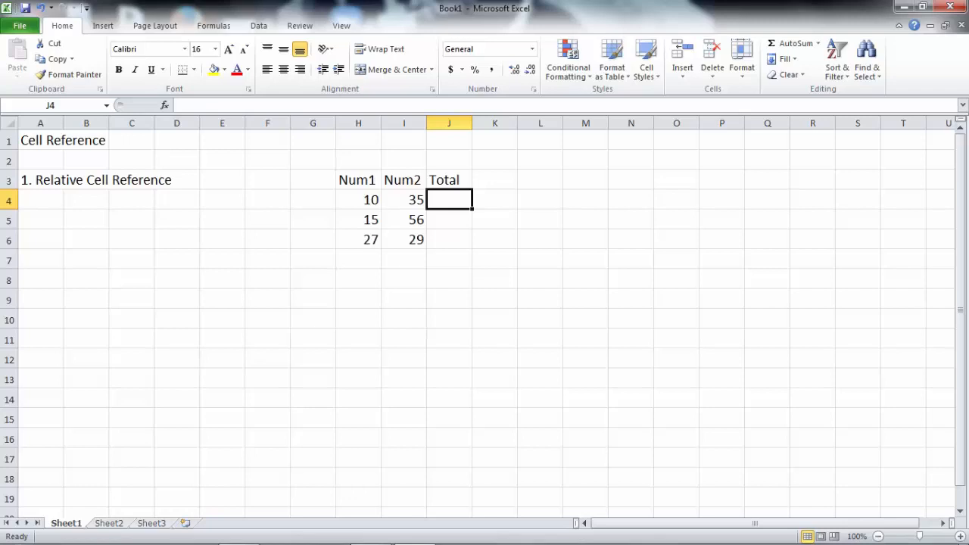
pyautogui.click(494, 200)
pyautogui.press('Right')
pyautogui.press('Left')
pyautogui.press('Left')
pyautogui.press('Left')
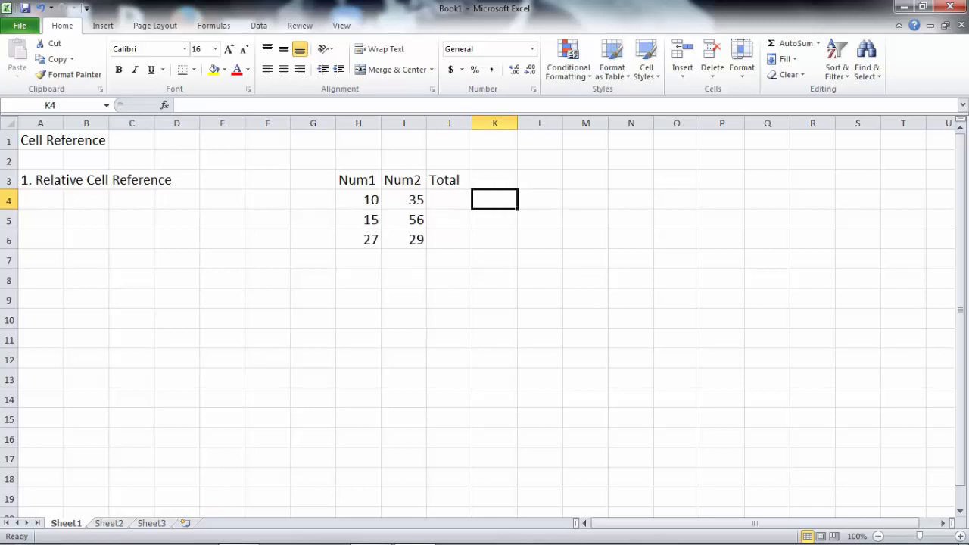
# Enter the formula =10+35 with literal numbers in cell J4 under Total.
pyautogui.press('Right')
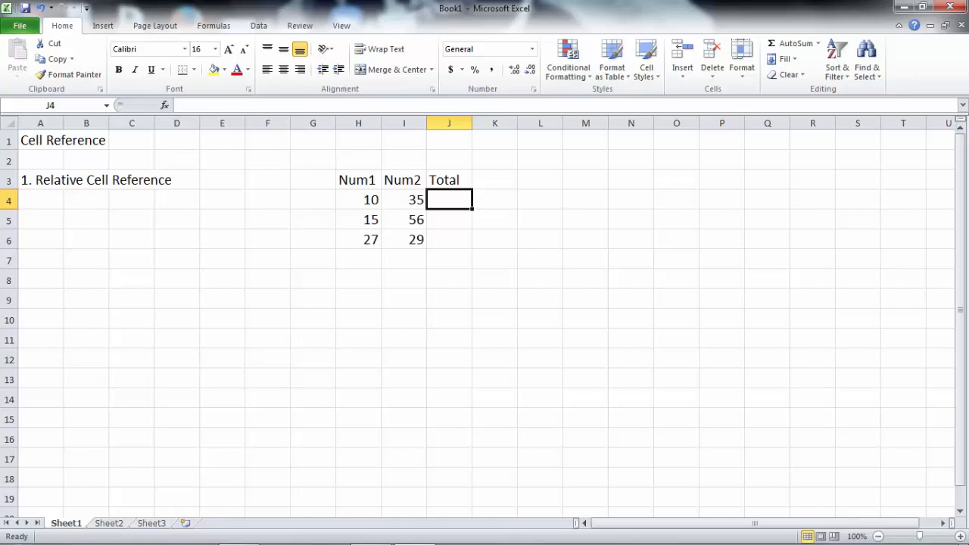
pyautogui.write('=')
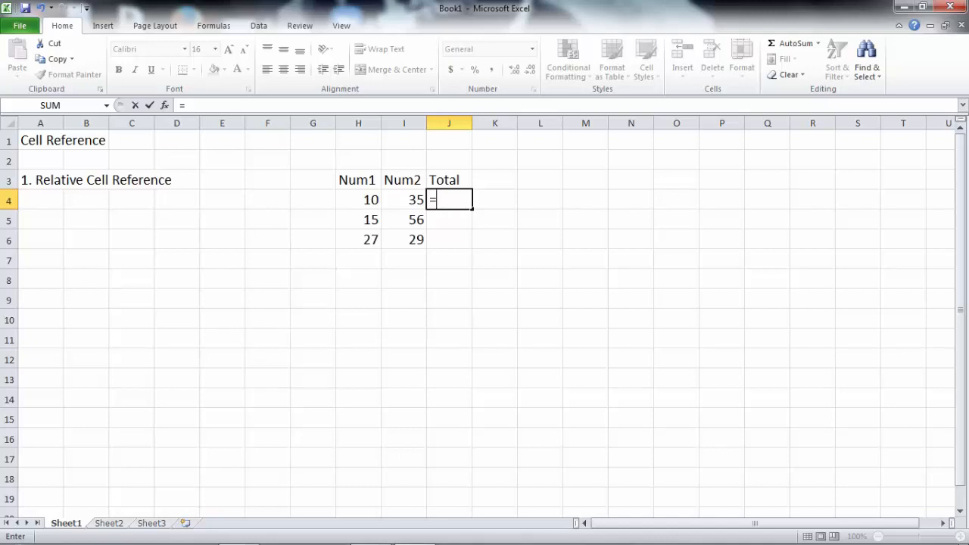
pyautogui.write('10+35')
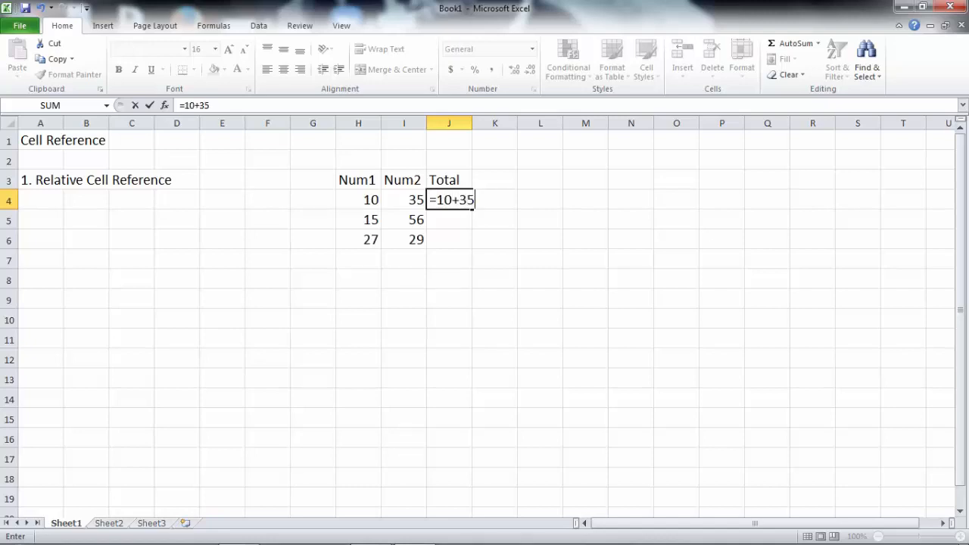
pyautogui.press('Return')
pyautogui.click(449, 200)
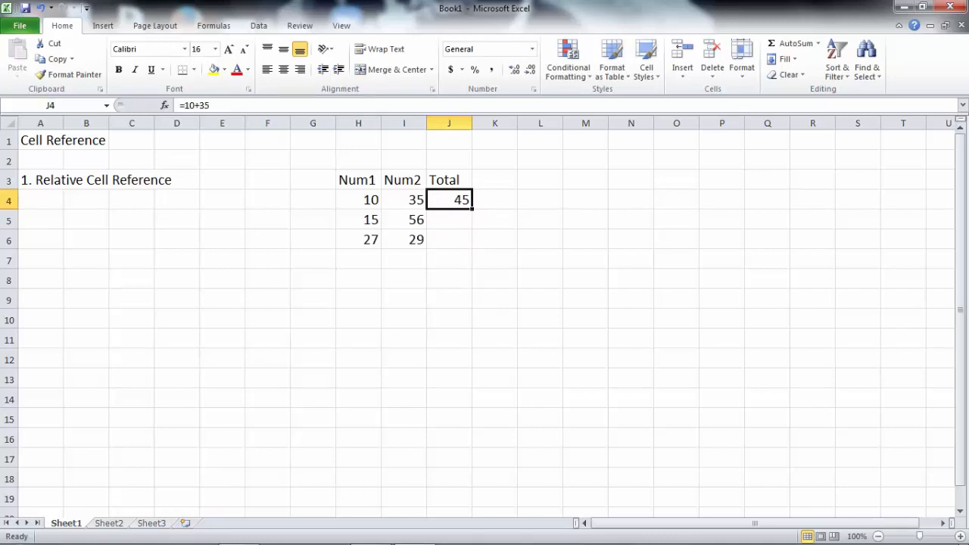
# Add the heading "Total2" in cell K3 and rename the heading in J3 as "Total1".
pyautogui.press('Right')
pyautogui.press('Up')
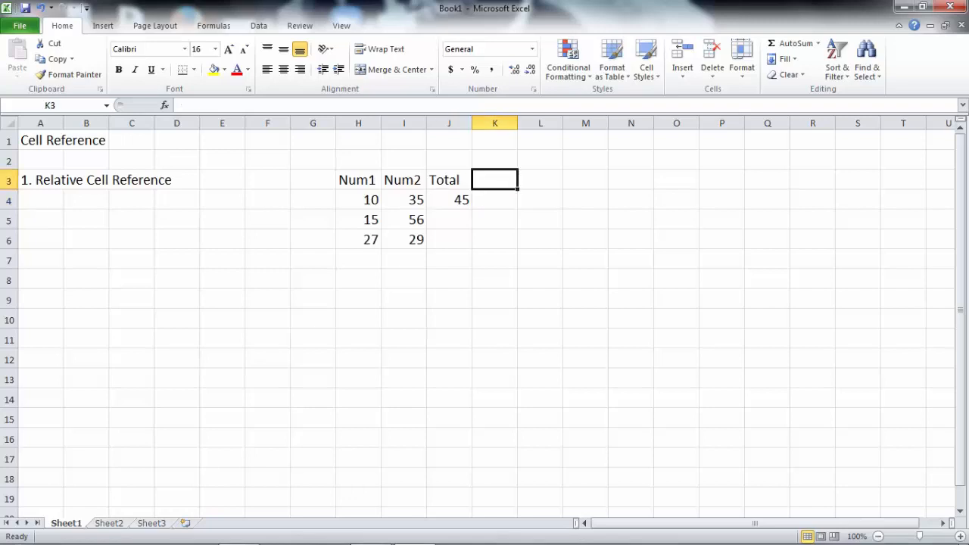
pyautogui.write('Tot')
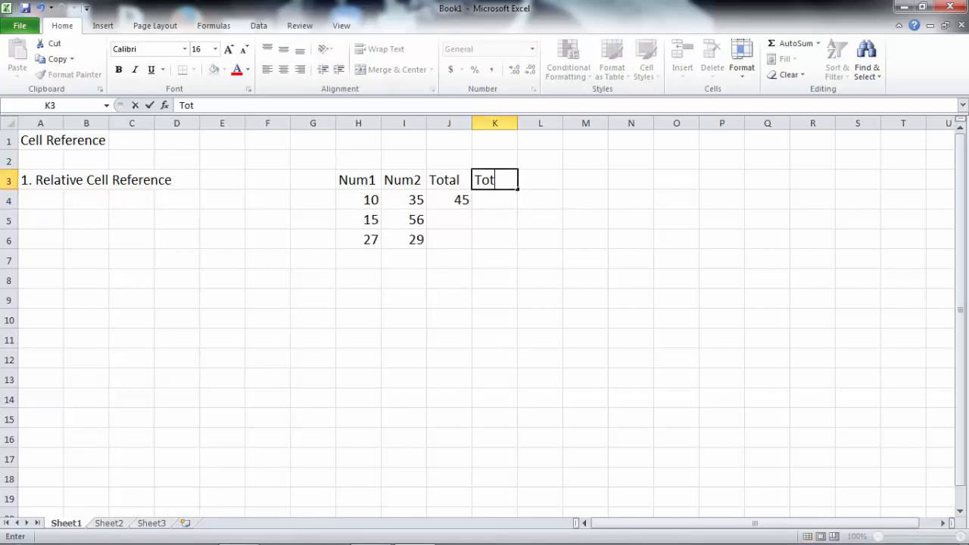
pyautogui.write('al2')
pyautogui.press('Left')
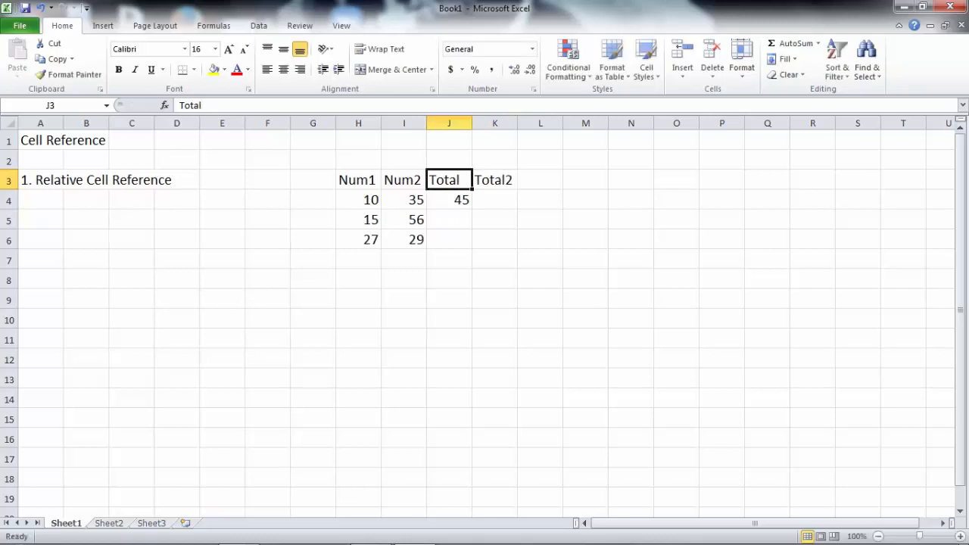
pyautogui.press('F2')
pyautogui.write('1')
pyautogui.press('Return')
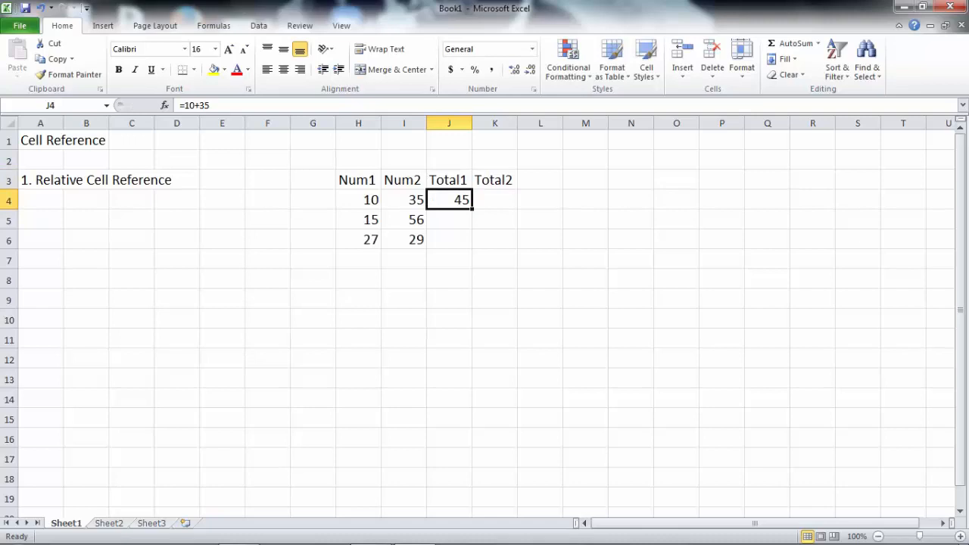
# Enter the cell-reference formula =H4+I4 in cell K4 under Total2.
pyautogui.press('Right')
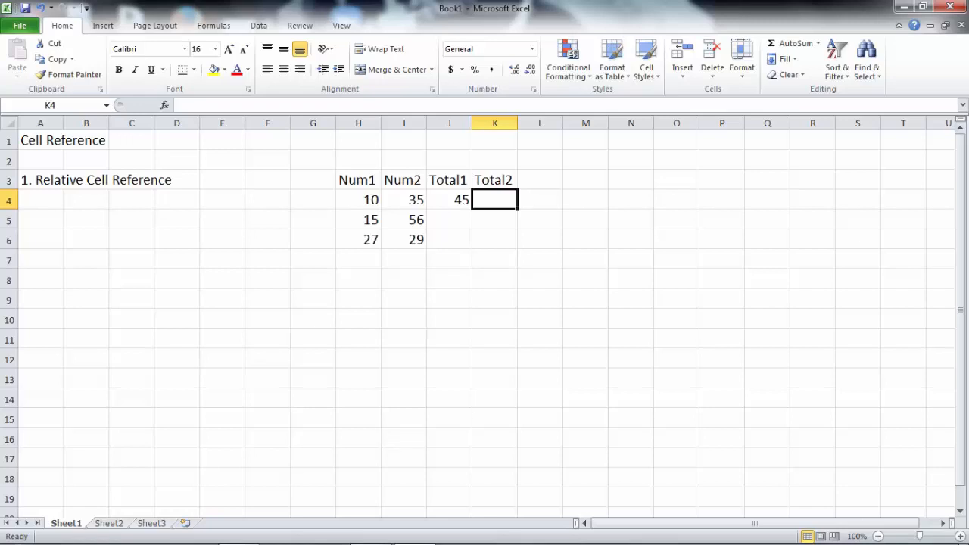
pyautogui.press('Left')
pyautogui.press('Left')
pyautogui.press('Left')
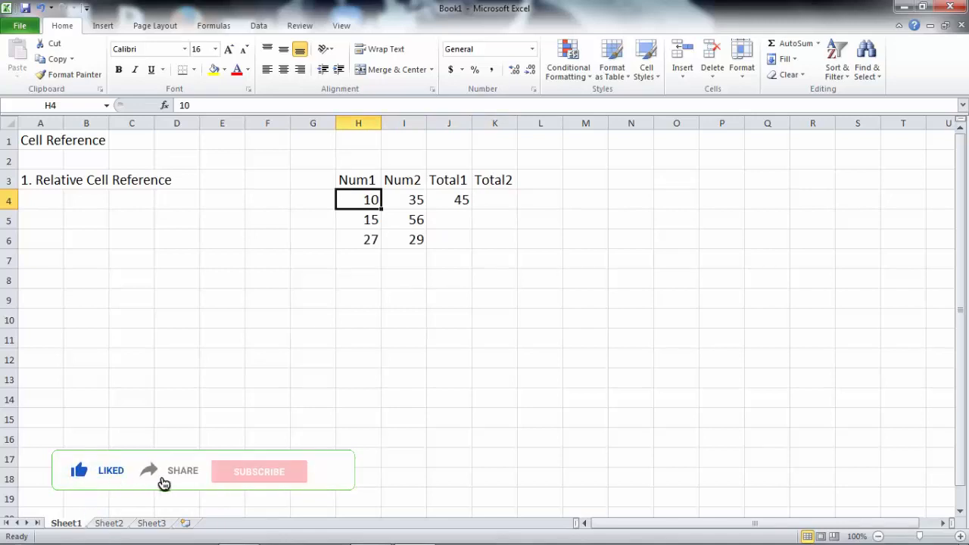
pyautogui.press('Right')
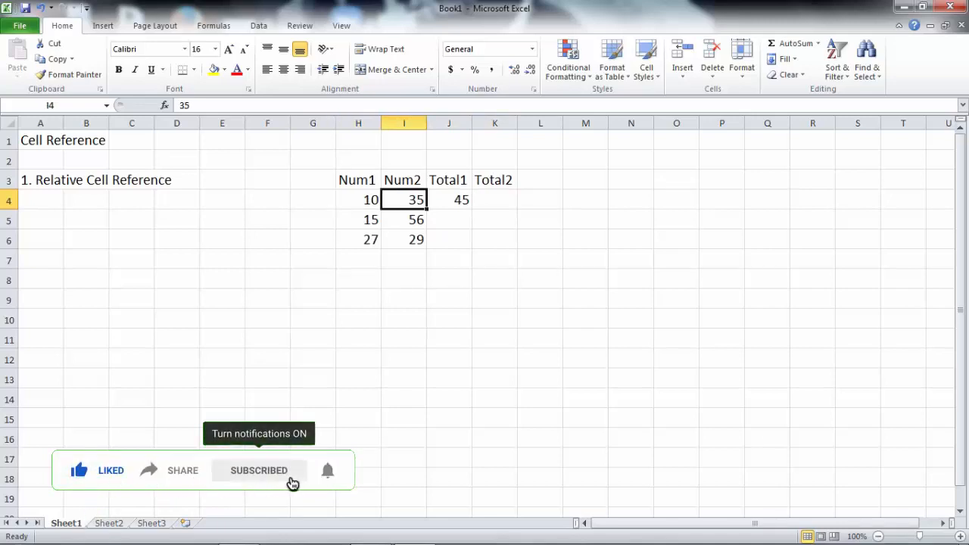
pyautogui.press('Right')
pyautogui.press('Right')
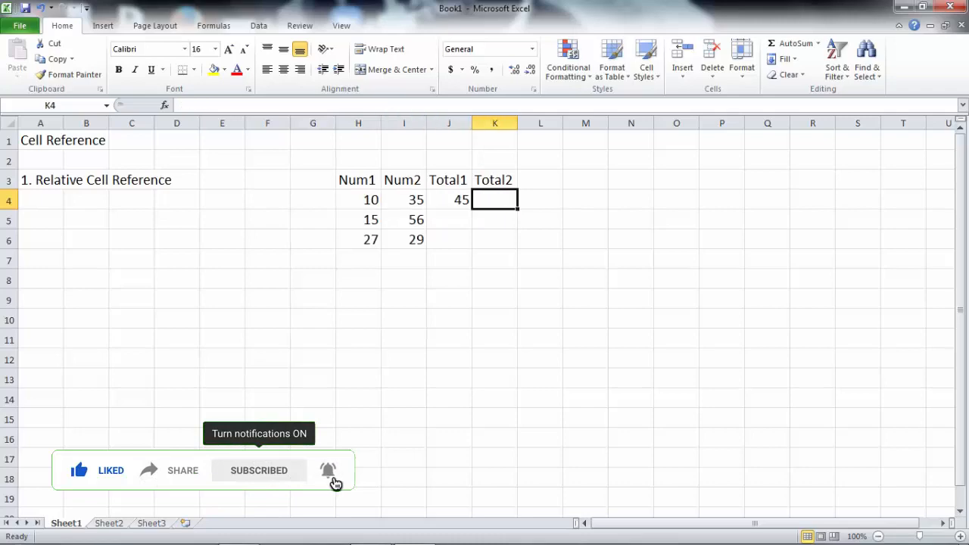
pyautogui.write('=')
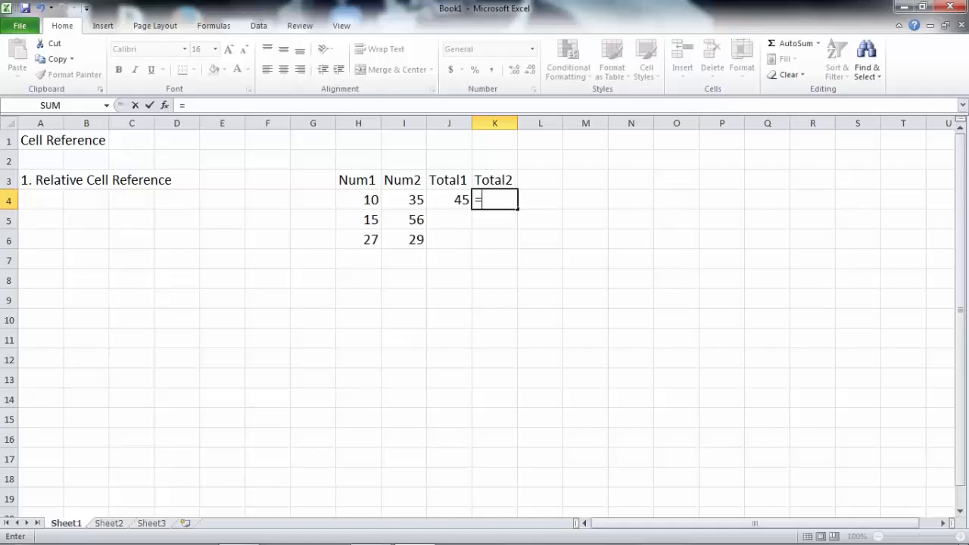
pyautogui.write('h4')
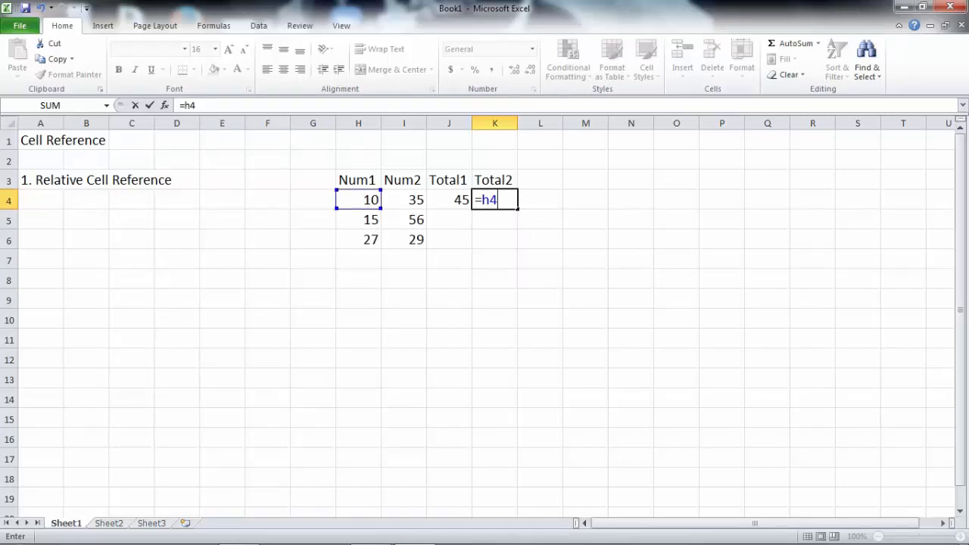
pyautogui.write('+i')
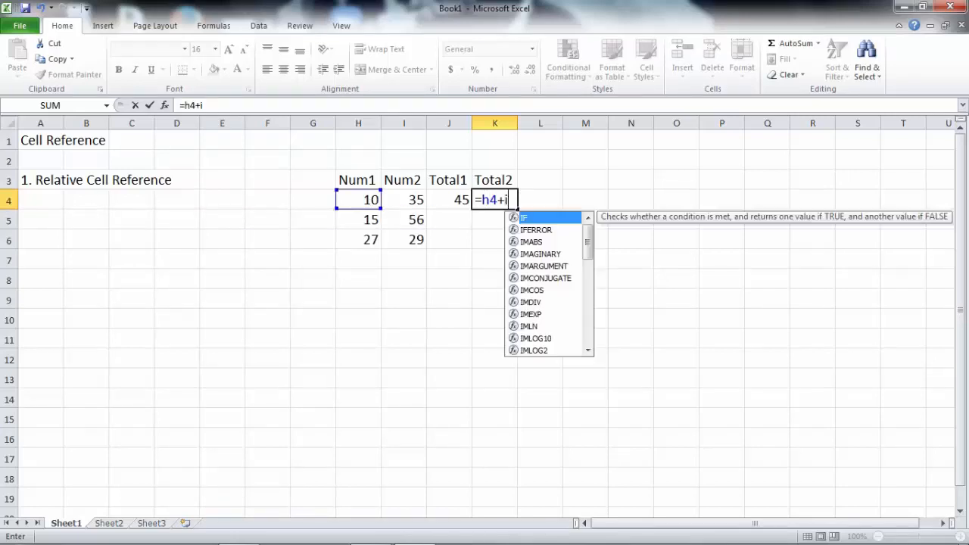
pyautogui.write('4')
pyautogui.press('Return')
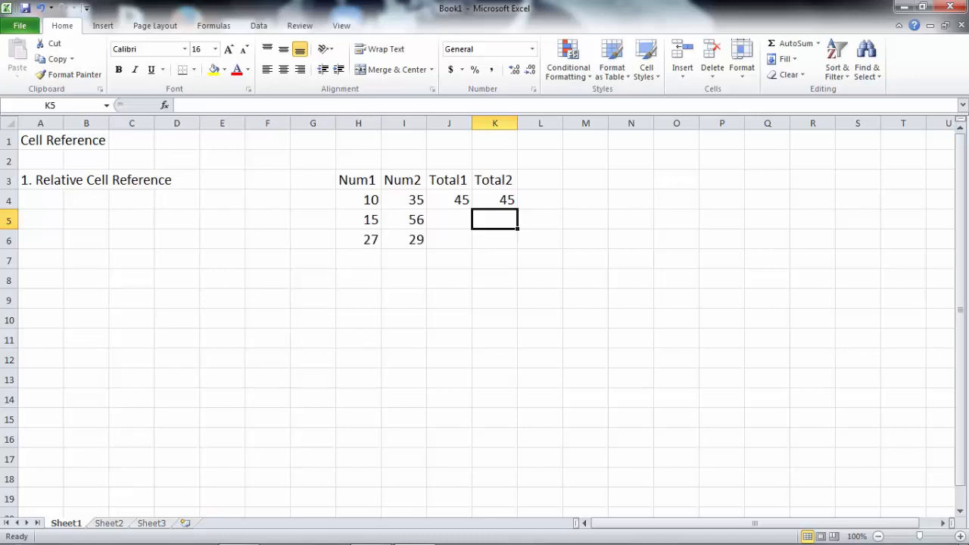
# Compare the formulas behind the Total1 and Total2 results in cells J4 and K4.
pyautogui.press('Up')
pyautogui.press('Left')
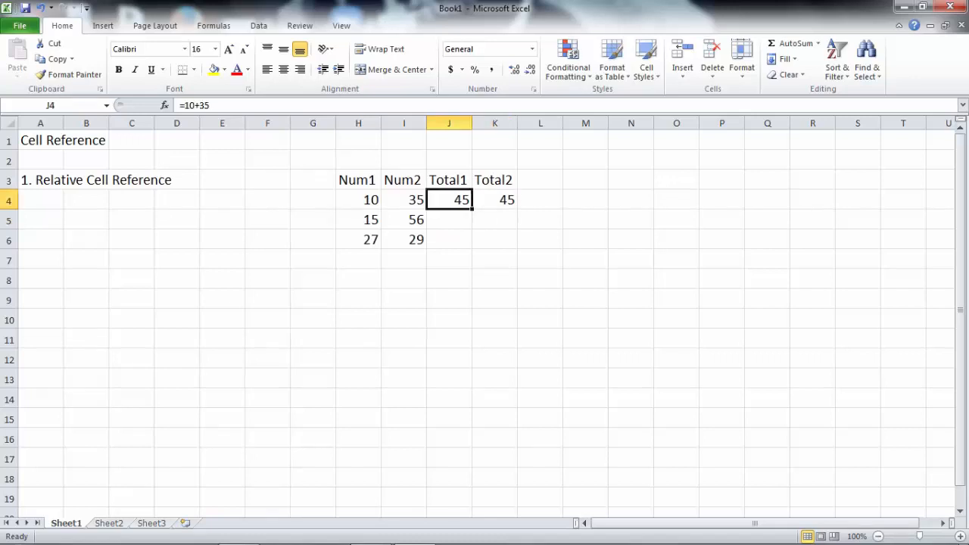
pyautogui.press('Right')
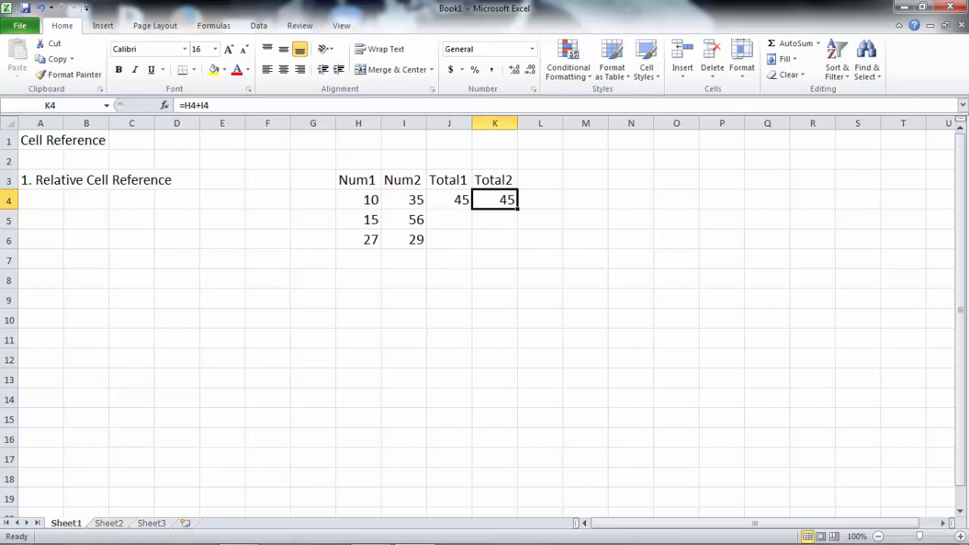
pyautogui.press('Down')
pyautogui.press('Up')
pyautogui.press('Left')
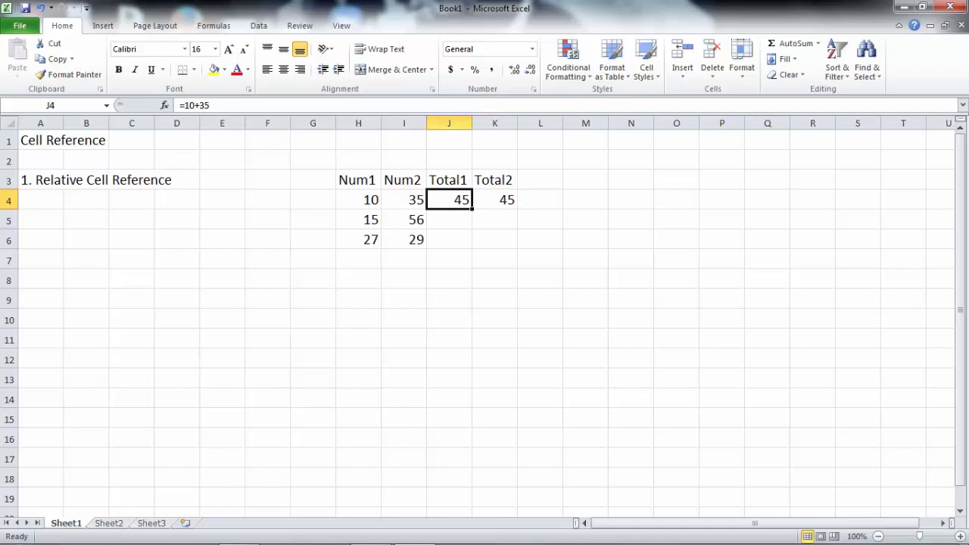
pyautogui.press('Right')
pyautogui.press('Left')
pyautogui.press('Right')
pyautogui.press('Left')
pyautogui.press('Right')
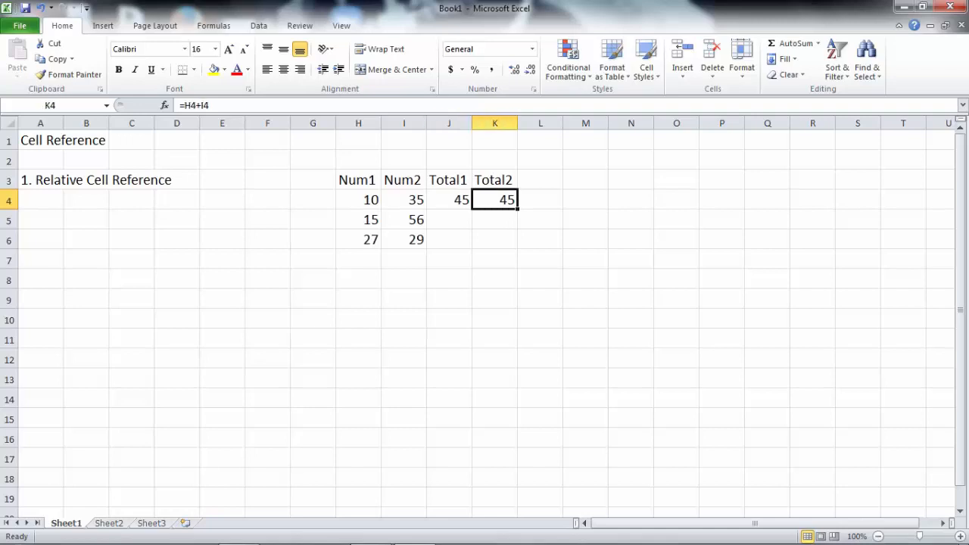
pyautogui.press('Down')
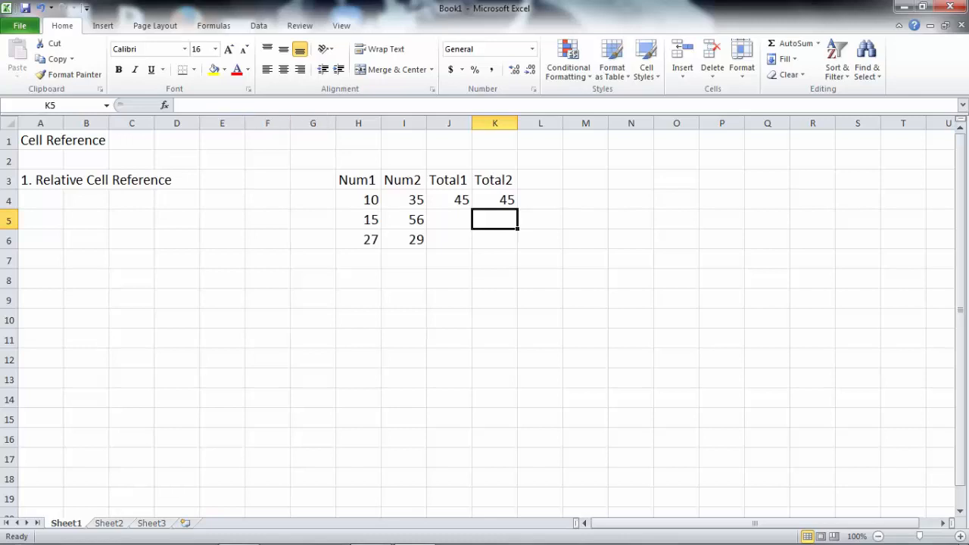
# Examine the numbers in H4 and I4 and which cells the Total2 formula in K4 refers to, compared with J4.
pyautogui.click(357, 200)
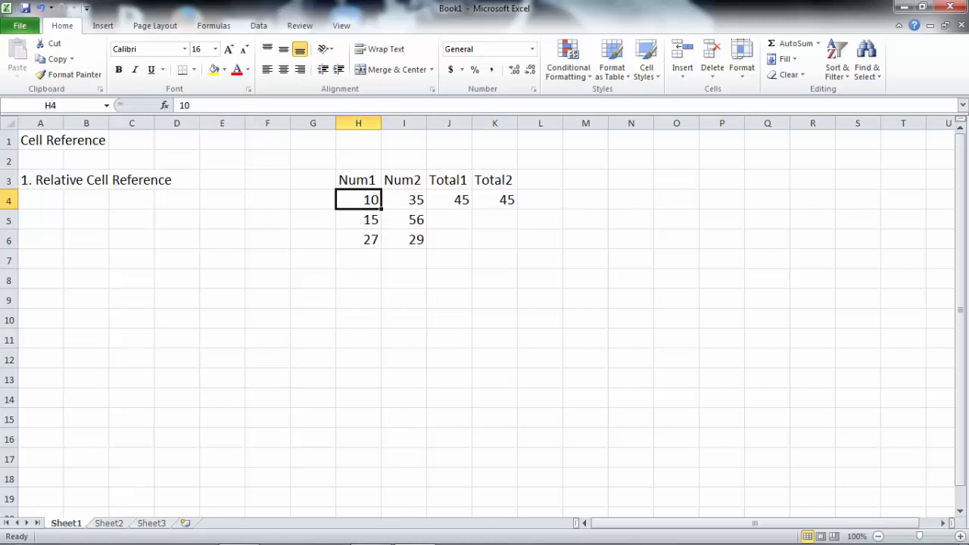
pyautogui.click(404, 200)
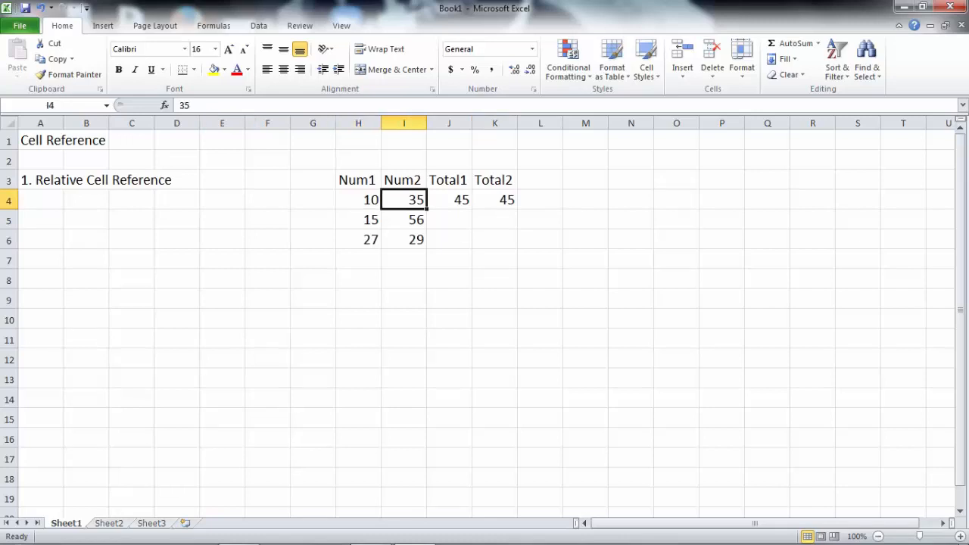
pyautogui.click(449, 199)
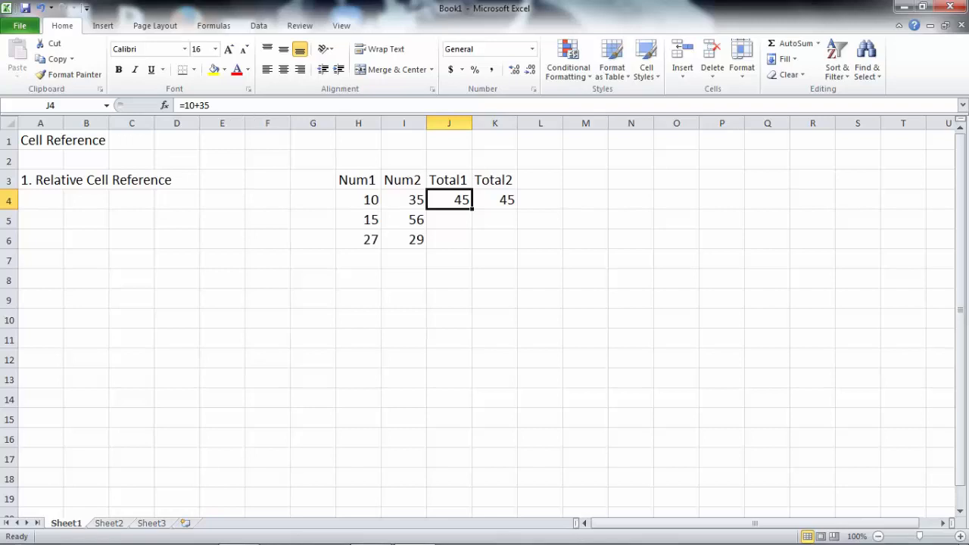
pyautogui.click(494, 199)
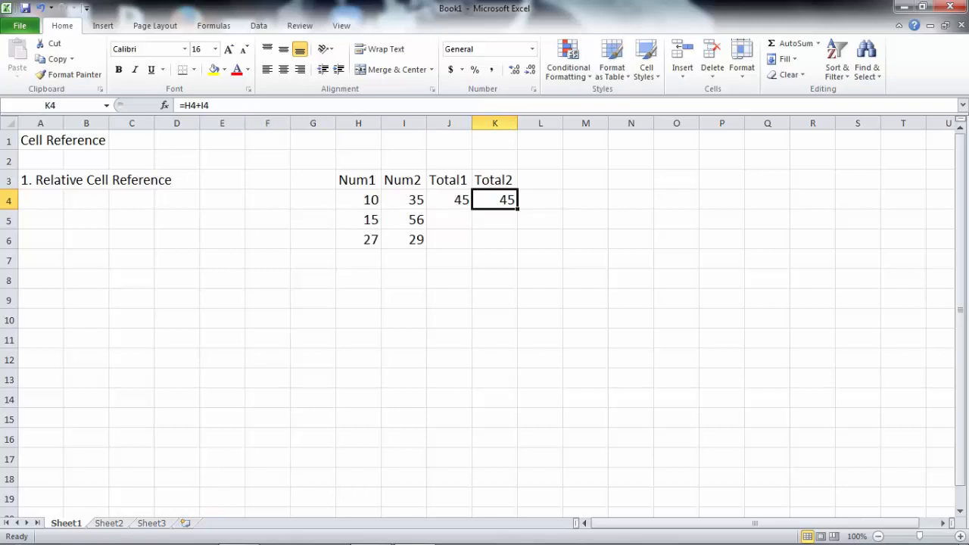
pyautogui.doubleClick(494, 199)
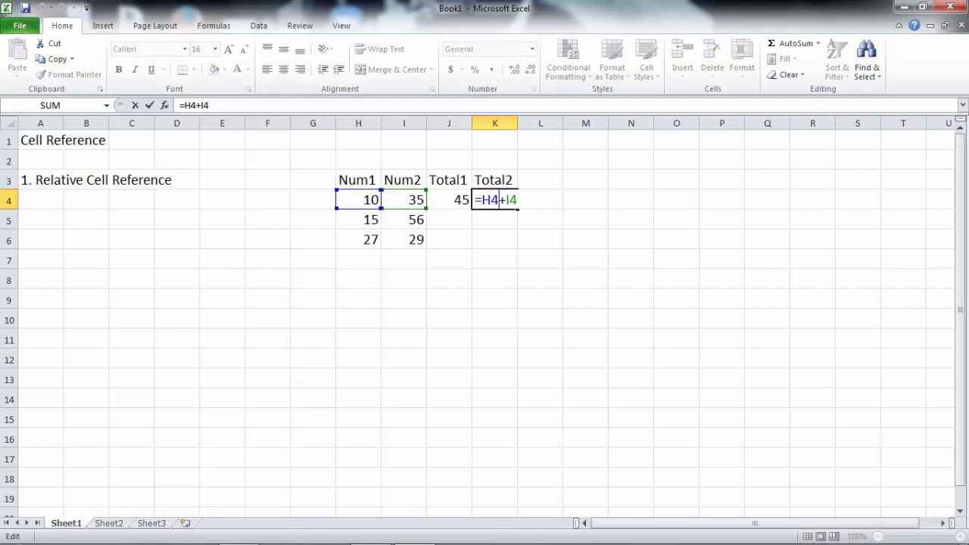
pyautogui.click(495, 258)
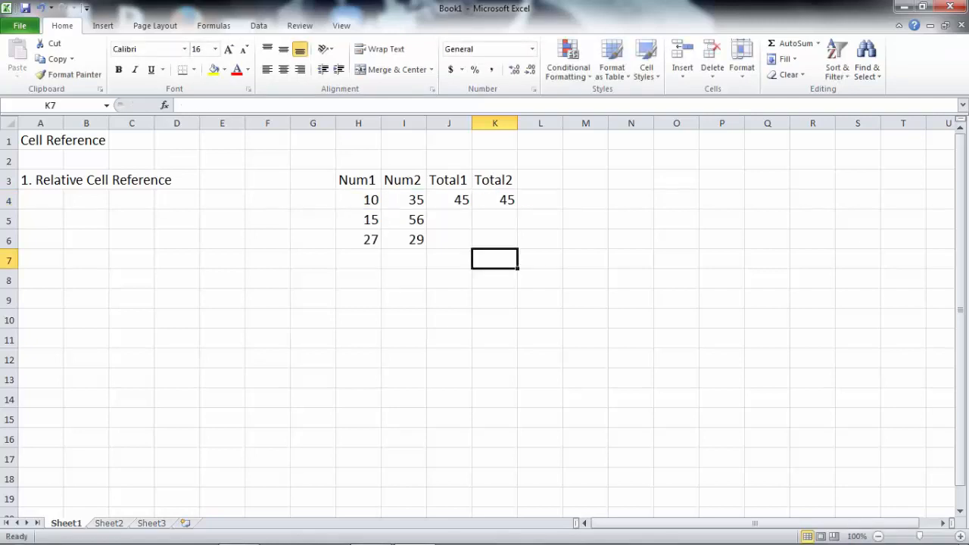
pyautogui.click(494, 200)
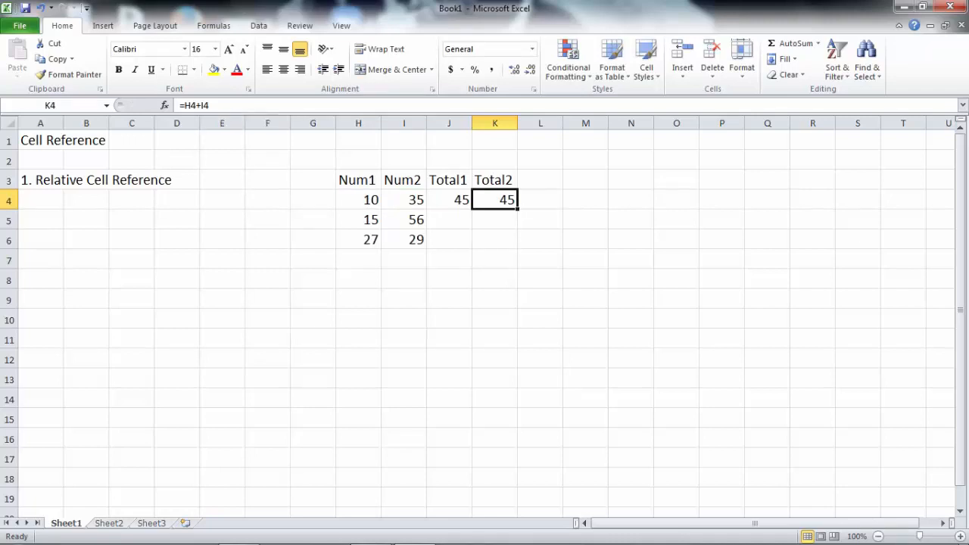
pyautogui.click(449, 199)
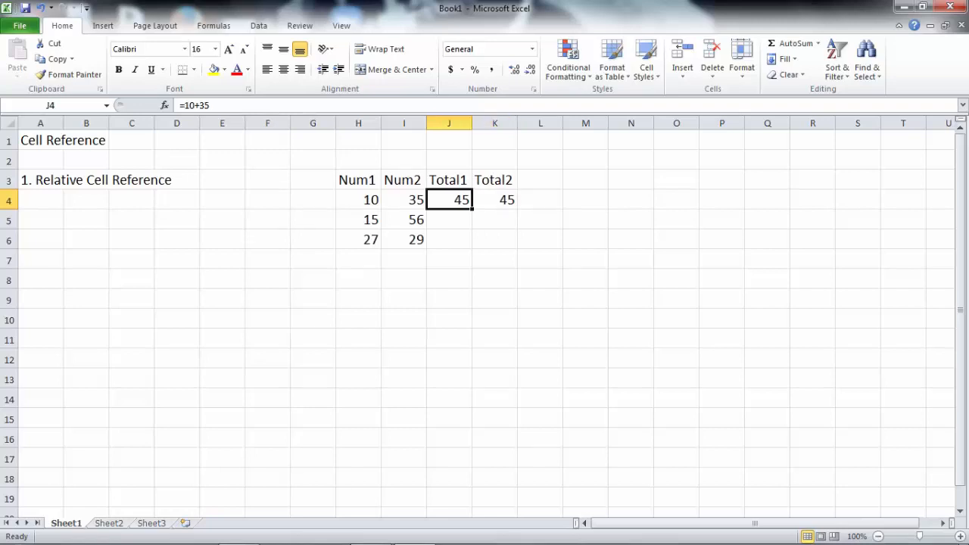
pyautogui.click(494, 200)
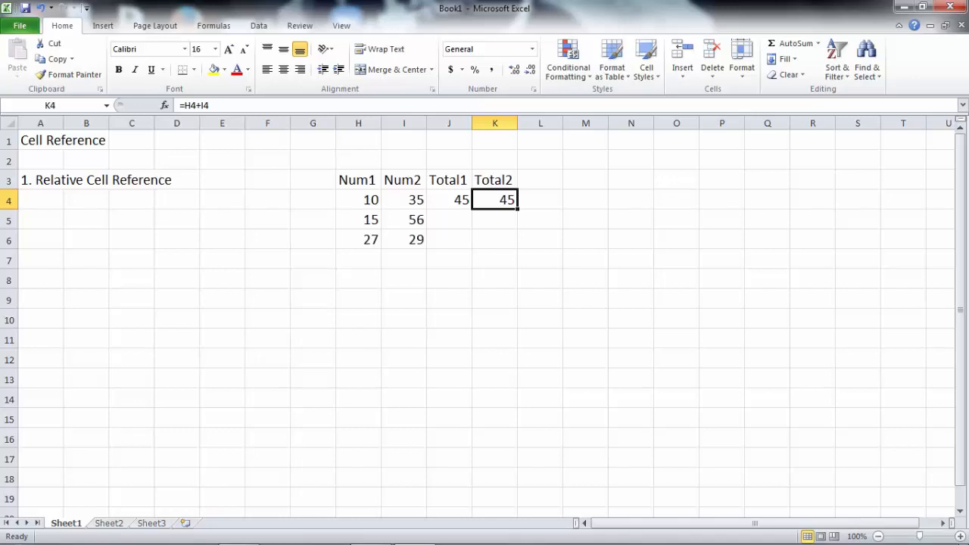
# Change the first Num1 value in cell H4 to 18.
pyautogui.press('Left')
pyautogui.press('Left')
pyautogui.press('Left')
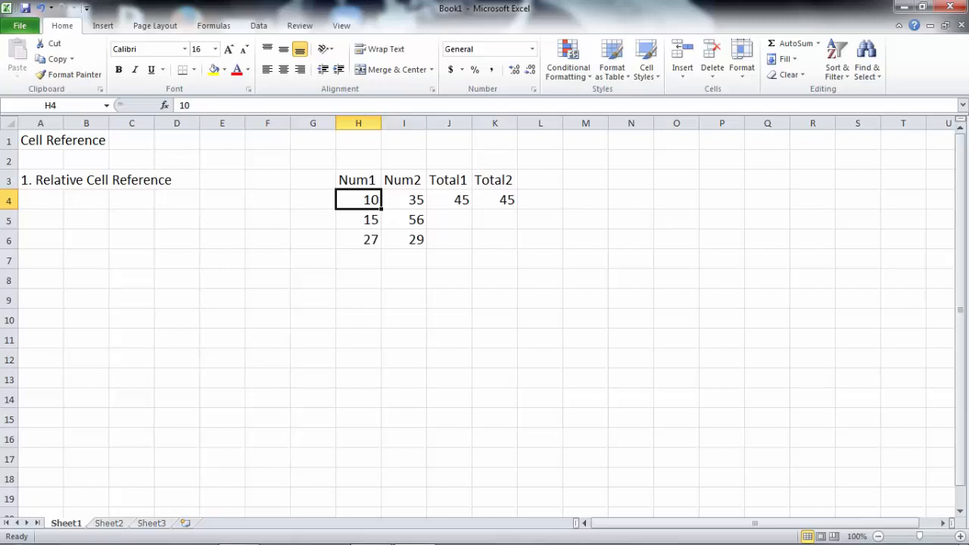
pyautogui.write('18')
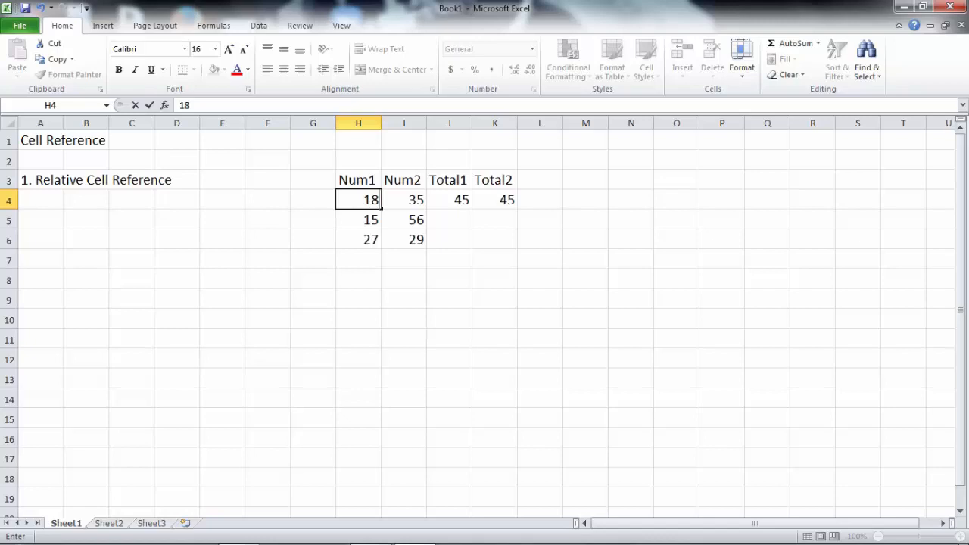
pyautogui.press('Return')
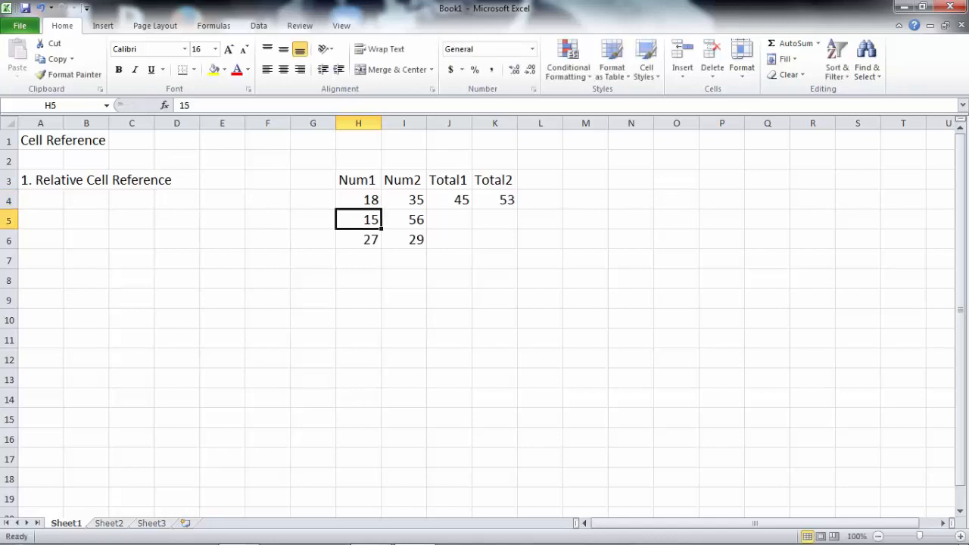
# Change the literal-number formula in cell J4 under Total1 to =18+35.
pyautogui.press('Up')
pyautogui.press('Right')
pyautogui.press('Right')
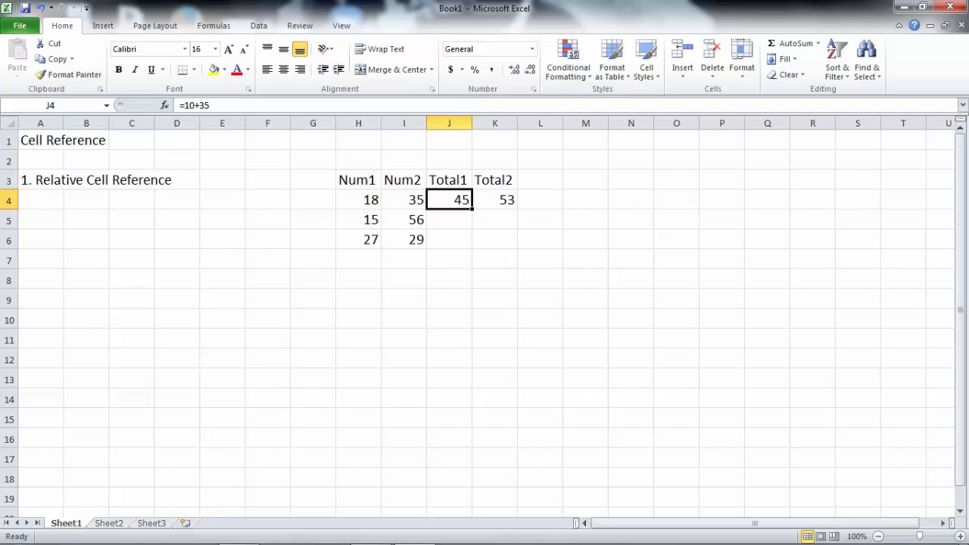
pyautogui.press('F2')
pyautogui.press('Left')
pyautogui.press('Left')
pyautogui.press('Left')
pyautogui.press('Left')
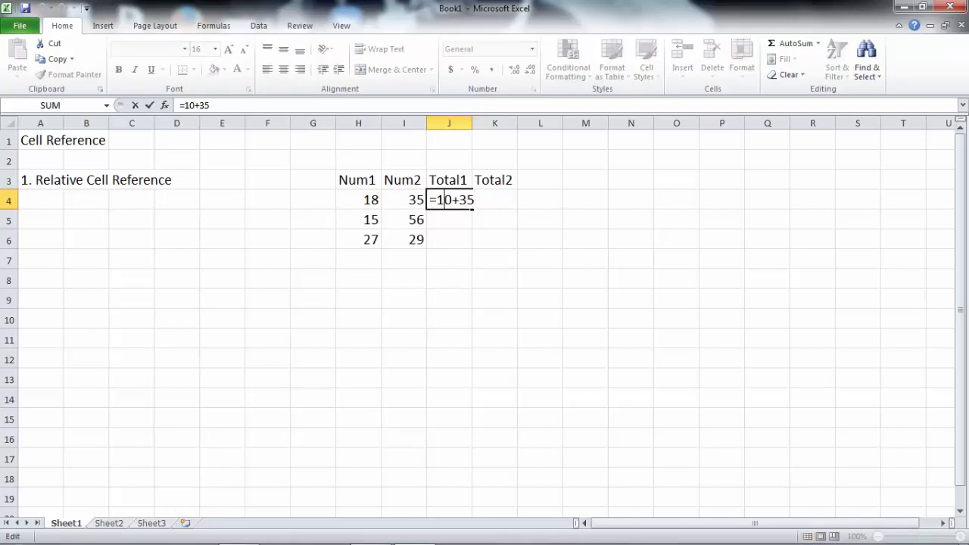
pyautogui.hotkey('shift', 'Right')
pyautogui.write('8')
pyautogui.press('Return')
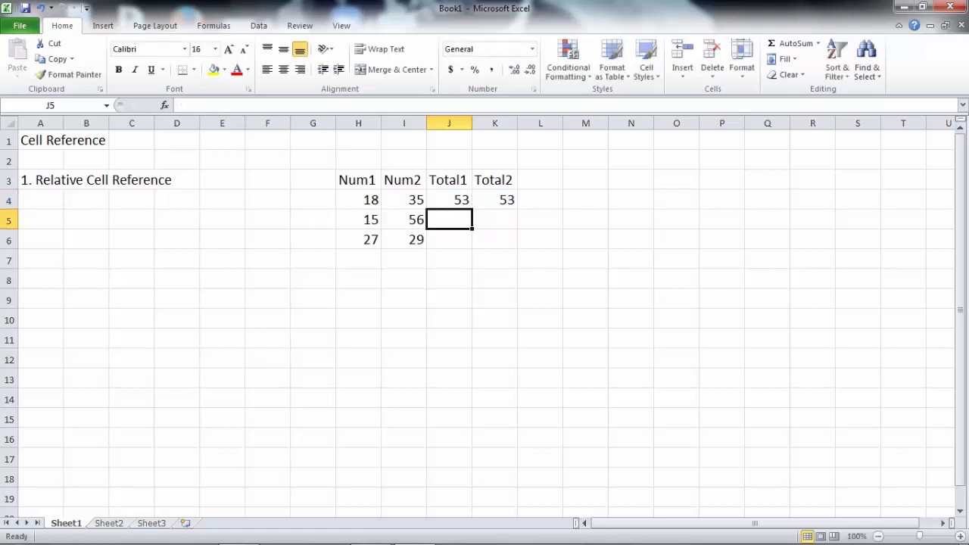
# Undo the last change to the Total1 formula in cell J4.
pyautogui.press('Up')
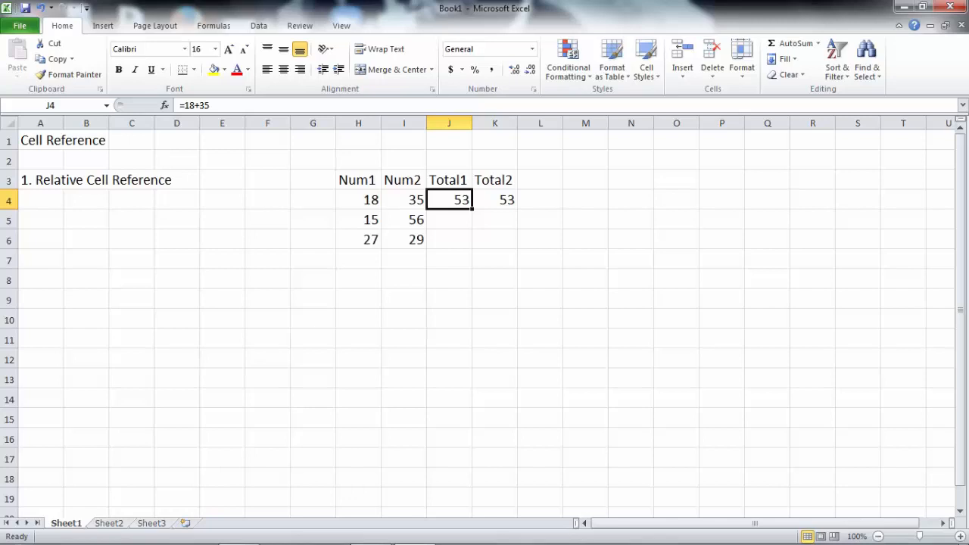
pyautogui.press('Right')
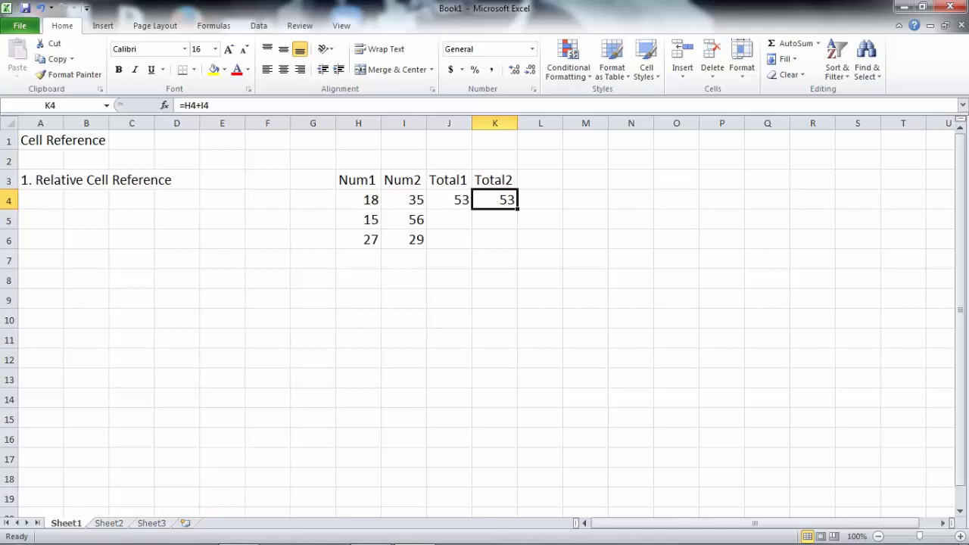
pyautogui.hotkey('ctrl', 'z')
# Compare the literal-number formula in J4 with the cell-reference formula in K4 and the inputs in H4 and I4.
pyautogui.press('Left')
pyautogui.press('Right')
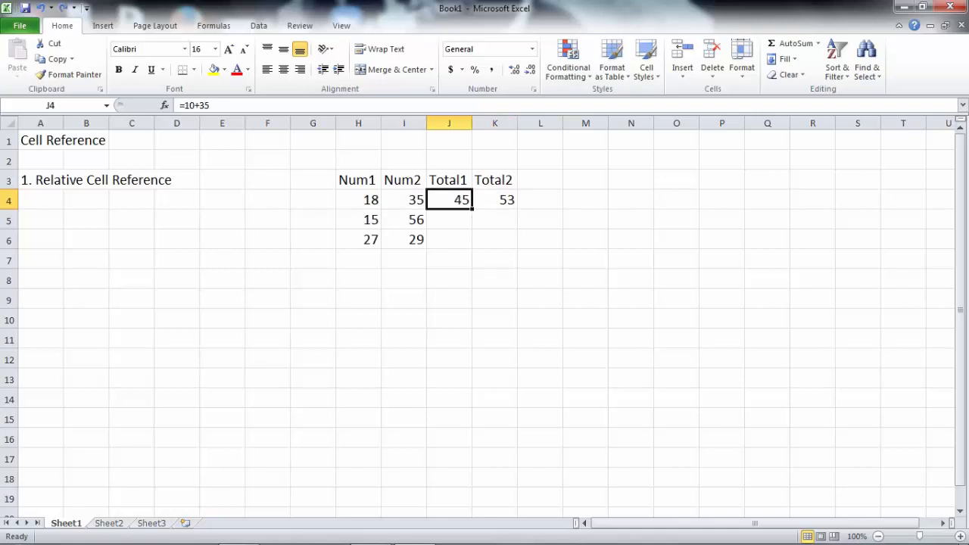
pyautogui.press('Right')
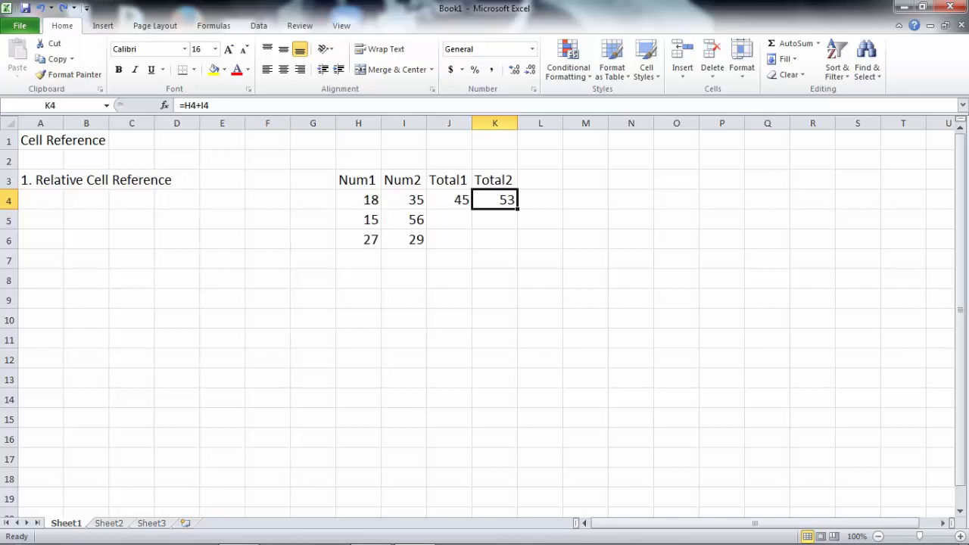
pyautogui.press('Left')
pyautogui.press('Left')
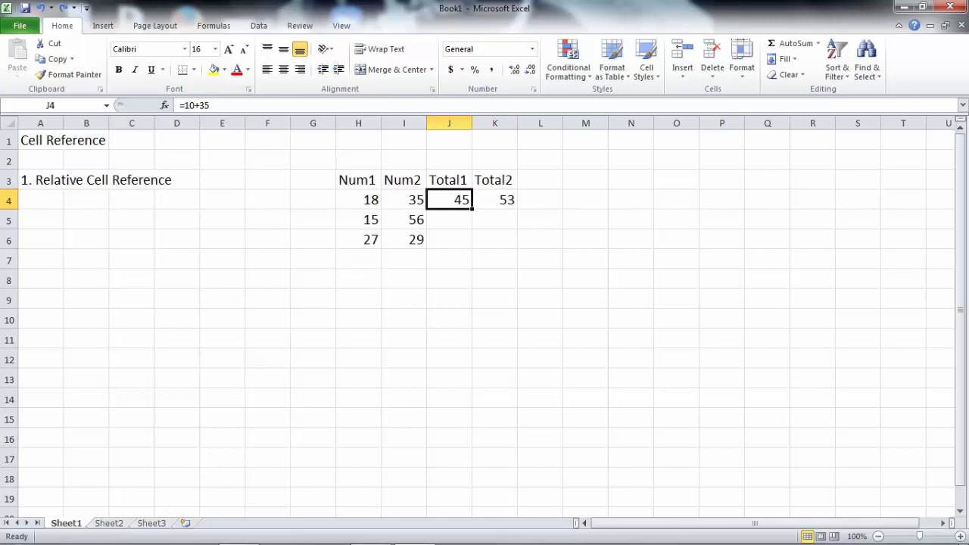
pyautogui.press('Left')
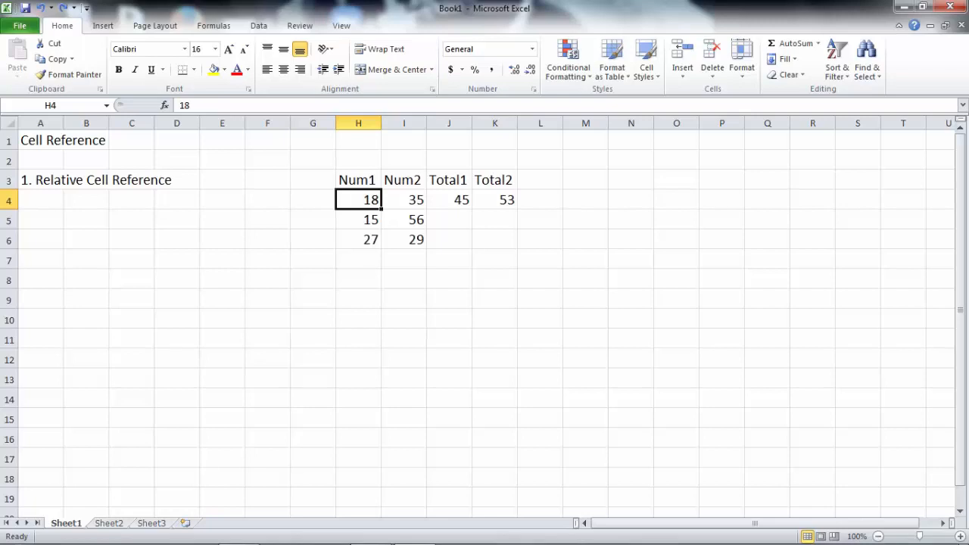
pyautogui.press('Right')
pyautogui.press('Right')
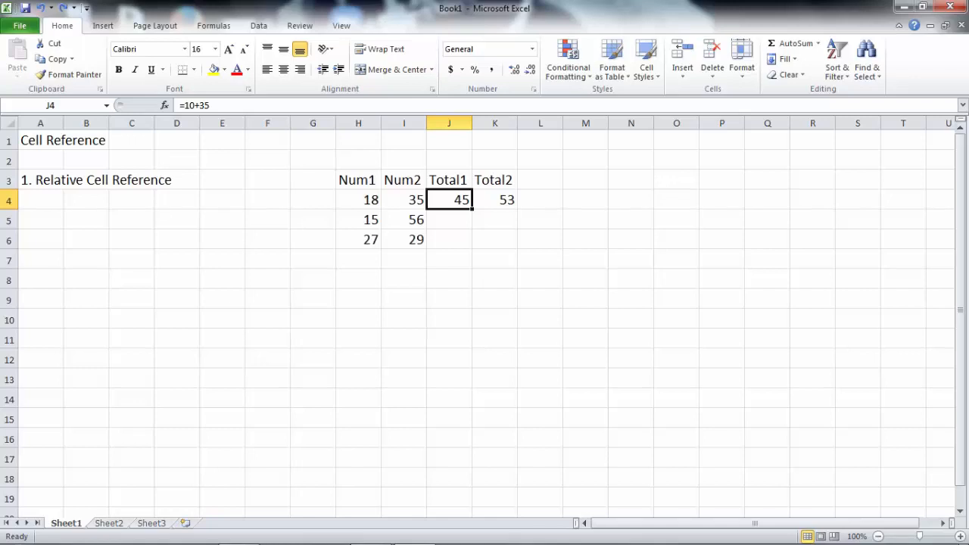
# Delete the entire Total1 column J so only the cell-reference total remains, and select the total in row 4.
pyautogui.click(449, 123)
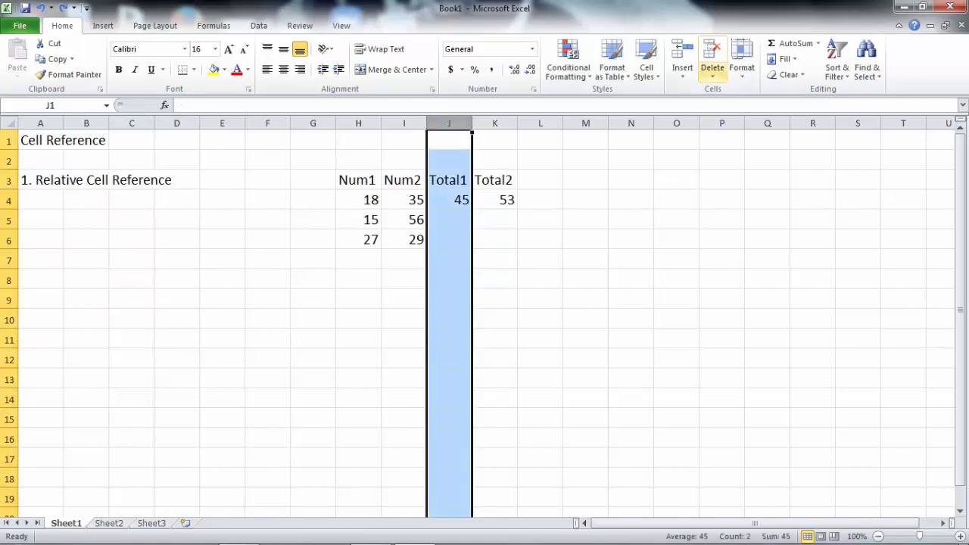
pyautogui.click(711, 53)
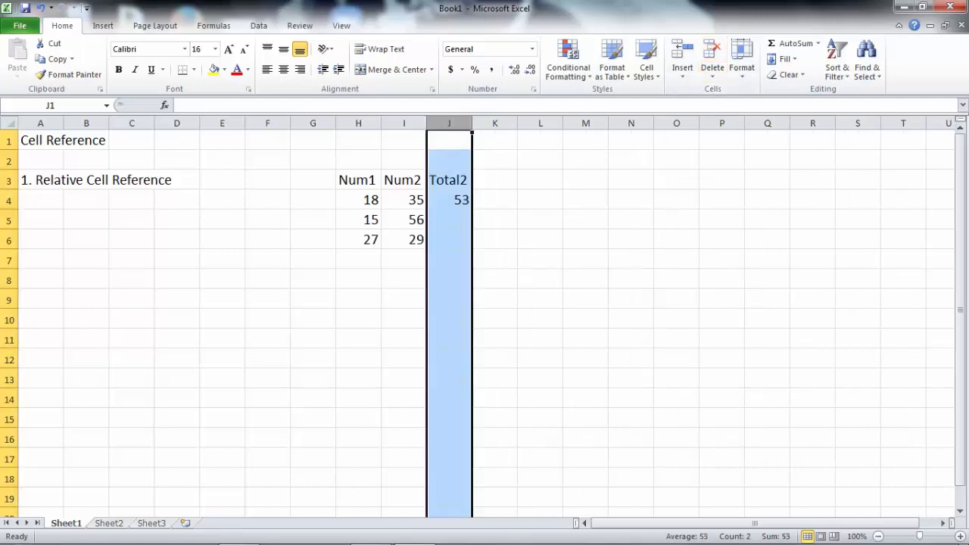
pyautogui.click(449, 219)
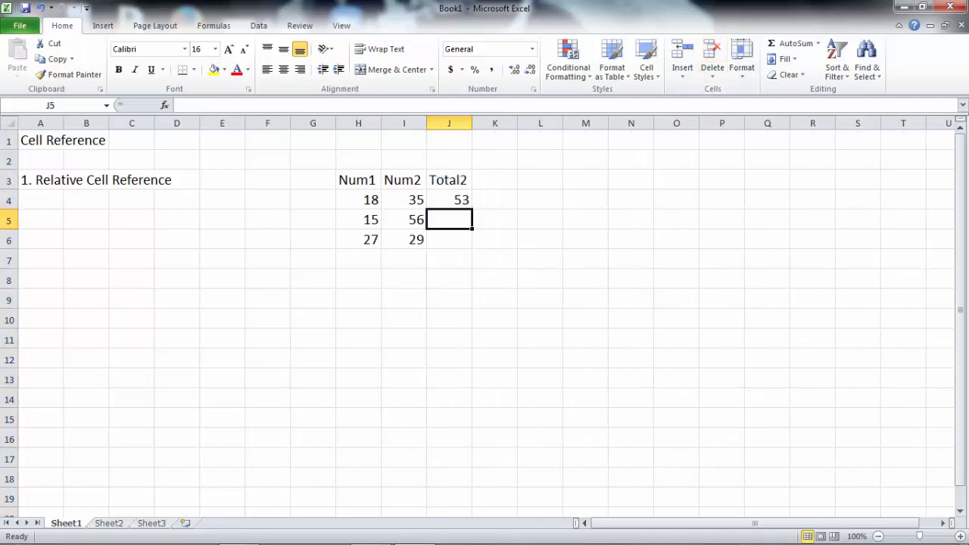
pyautogui.click(449, 199)
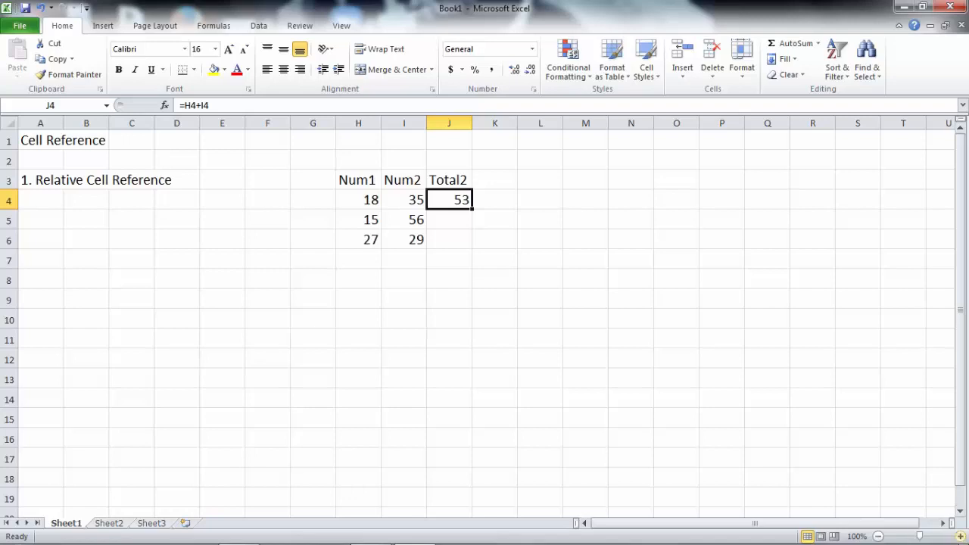
# Enter 1 in cell M3 and fill it down as a plain copy through M10.
pyautogui.click(959, 536)
pyautogui.click(960, 536)
pyautogui.click(960, 535)
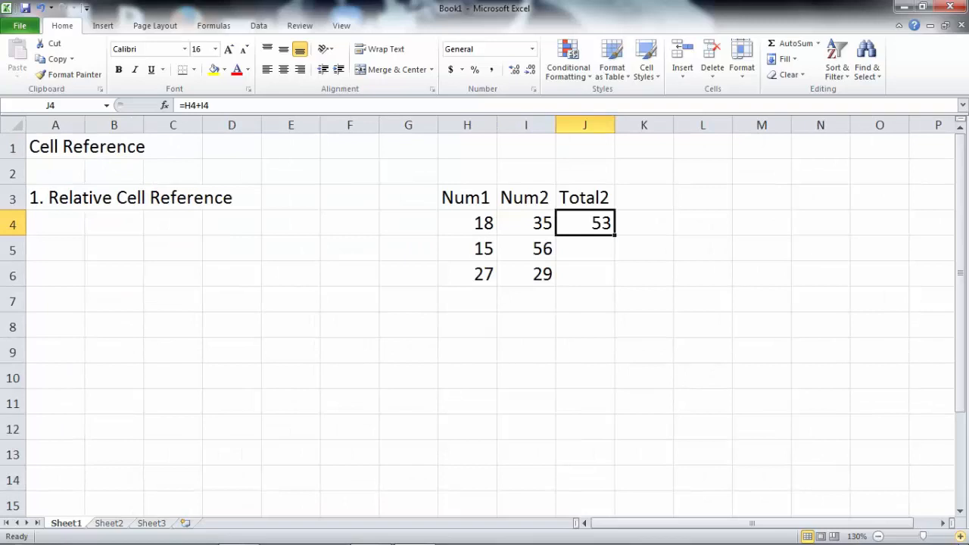
pyautogui.click(959, 535)
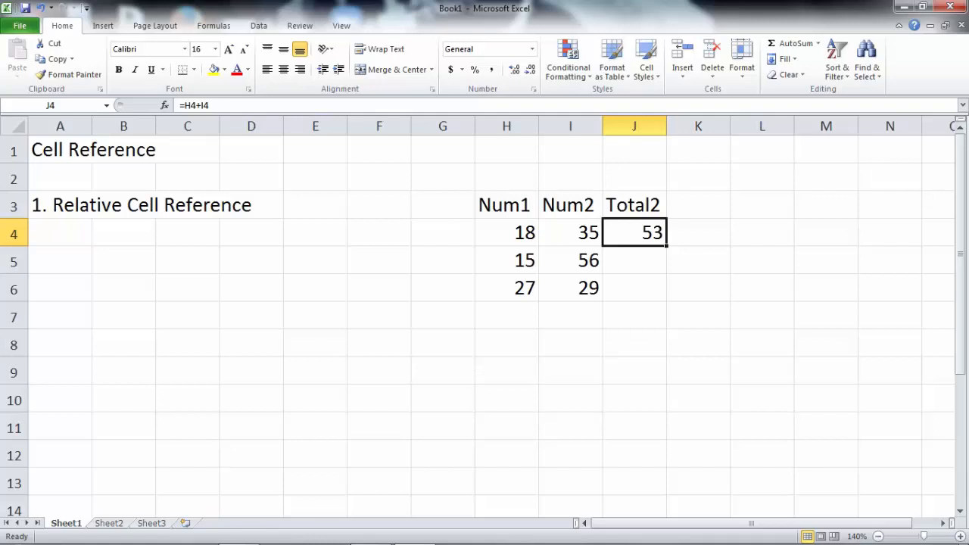
pyautogui.click(826, 204)
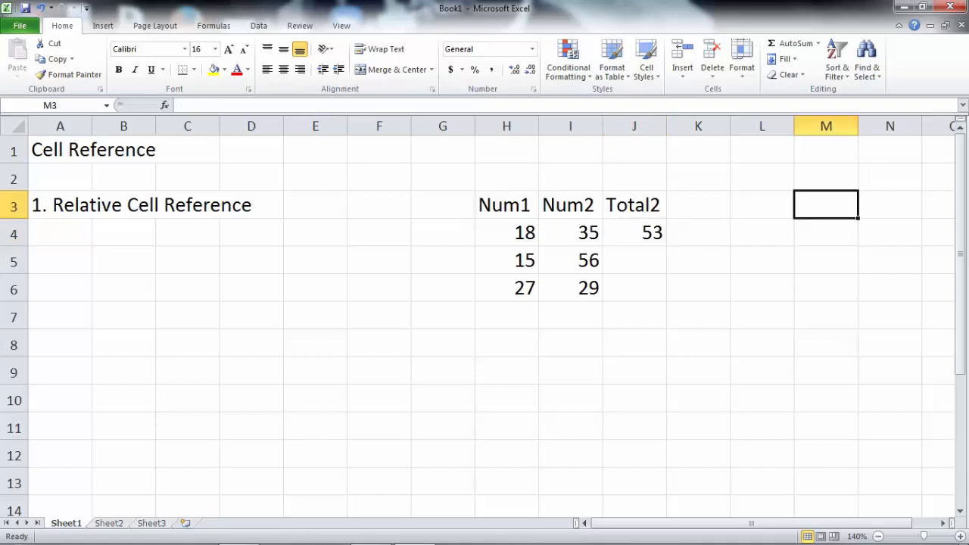
pyautogui.write('1')
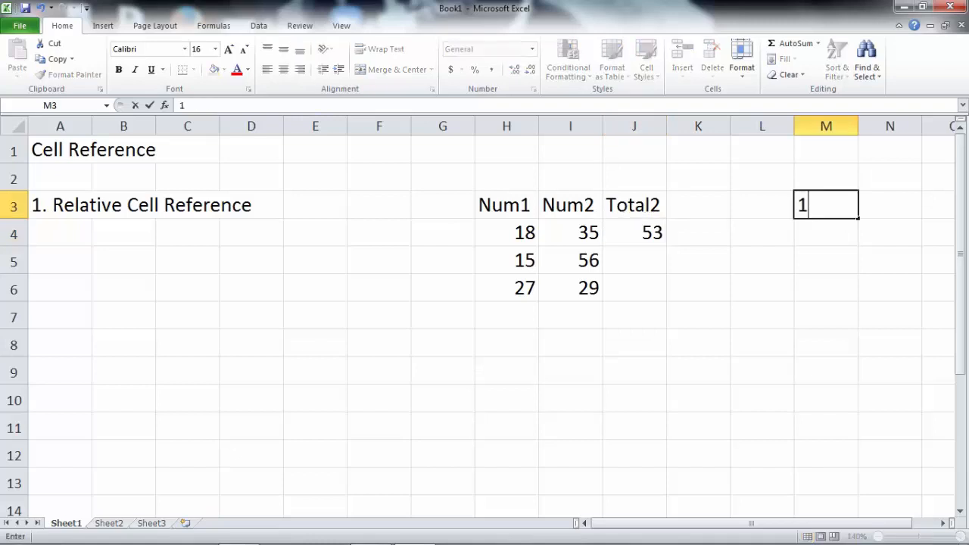
pyautogui.click(826, 260)
pyautogui.click(826, 205)
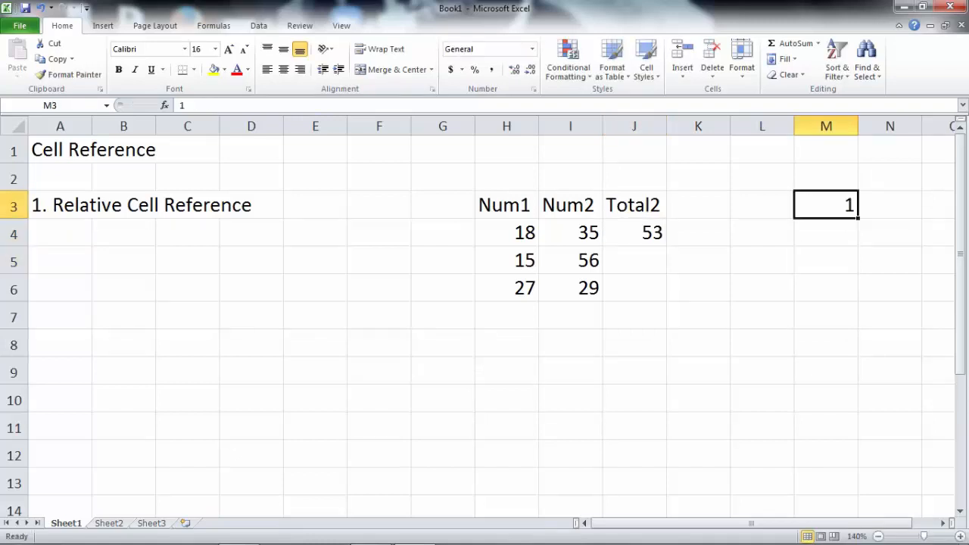
pyautogui.moveTo(857, 218); pyautogui.dragTo(857, 409)
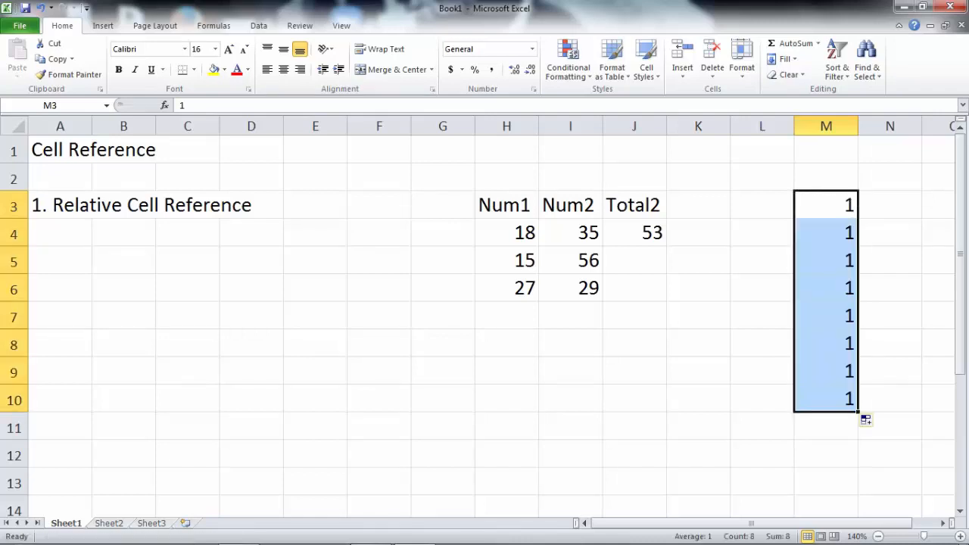
# Clear the copied values in M4:M10 and fill M3 down to M12 as a series from 1 to 10.
pyautogui.moveTo(825, 232); pyautogui.dragTo(826, 399)
pyautogui.press('Delete')
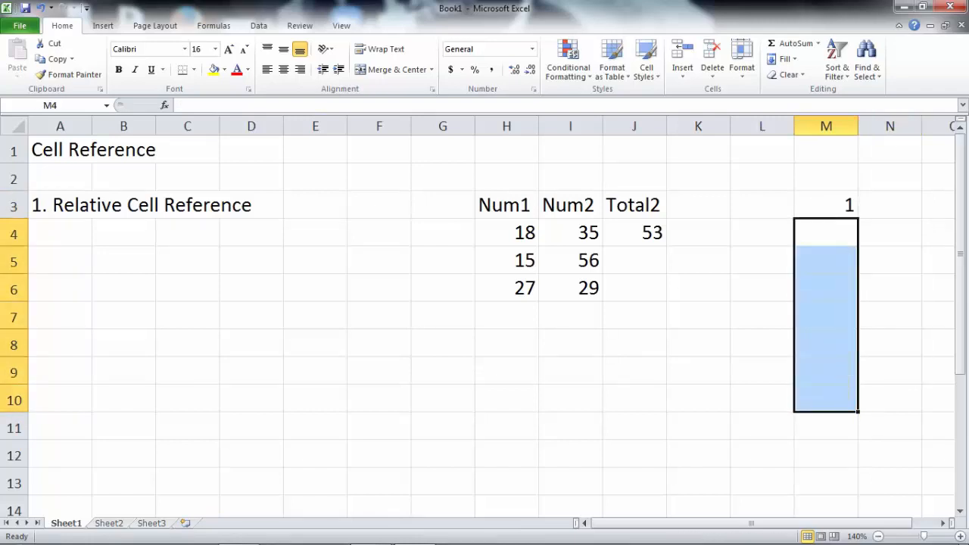
pyautogui.click(826, 204)
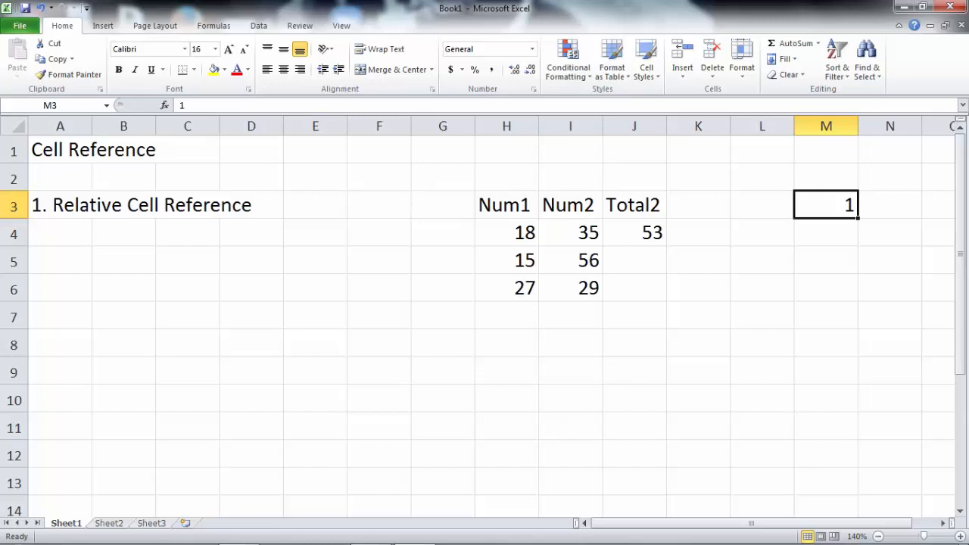
pyautogui.moveTo(857, 217); pyautogui.dragTo(857, 458)
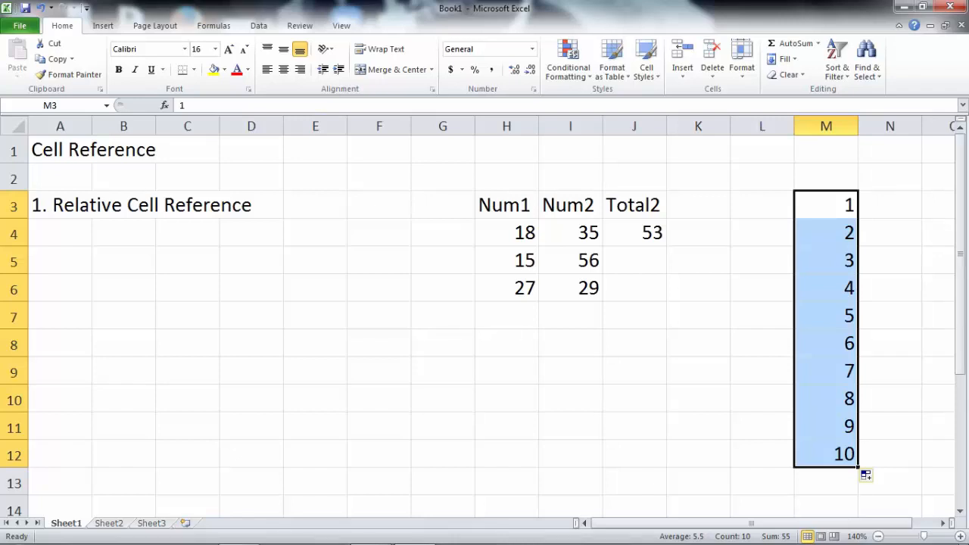
# Replace the contents of M3:M12 with a series starting with 2 and 4 and filled down to 20.
pyautogui.press('Delete')
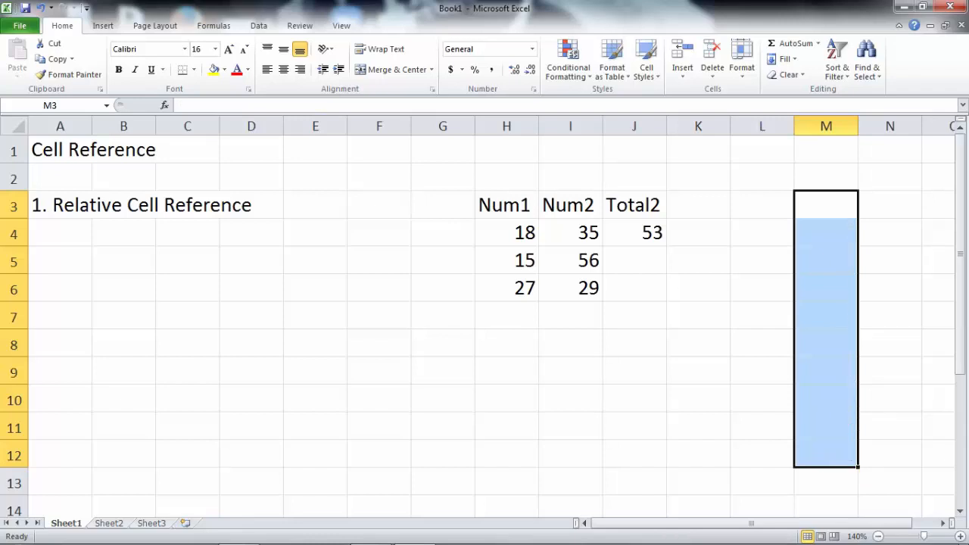
pyautogui.click(826, 205)
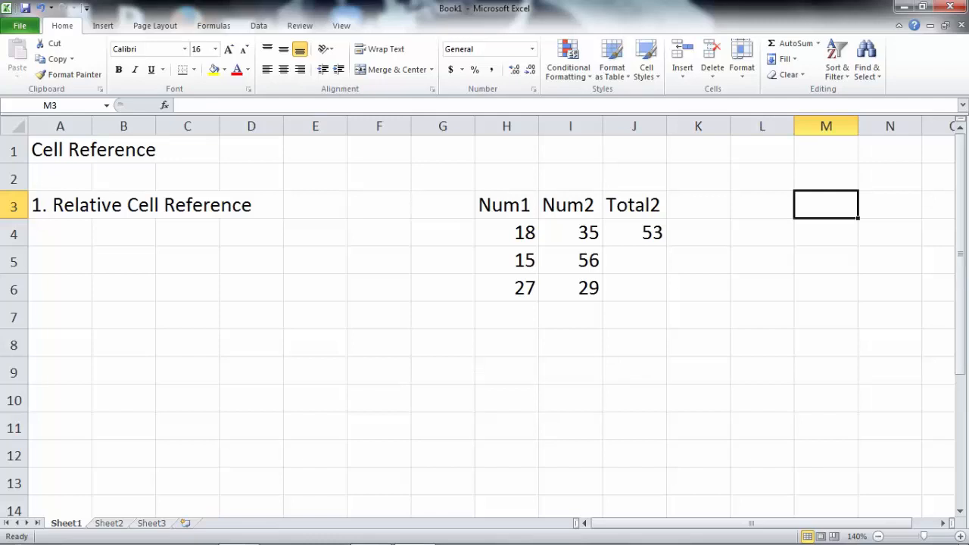
pyautogui.write('2')
pyautogui.press('Return')
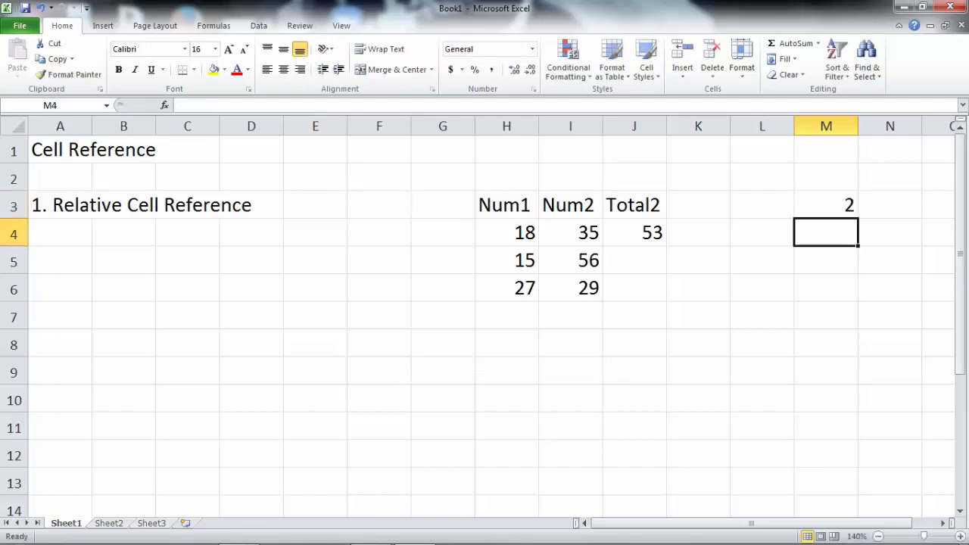
pyautogui.write('4')
pyautogui.press('Return')
pyautogui.press('Up')
pyautogui.press('Up')
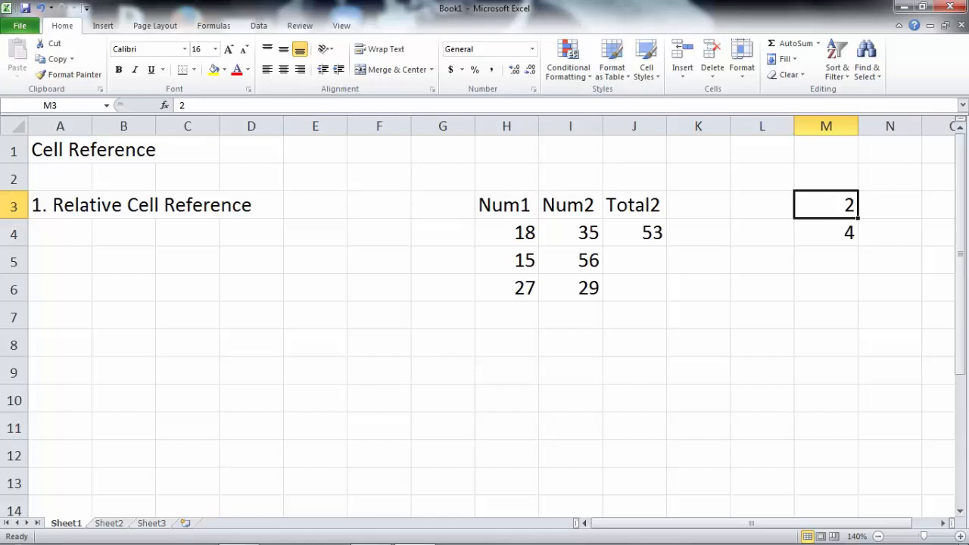
pyautogui.hotkey('shift', 'Down')
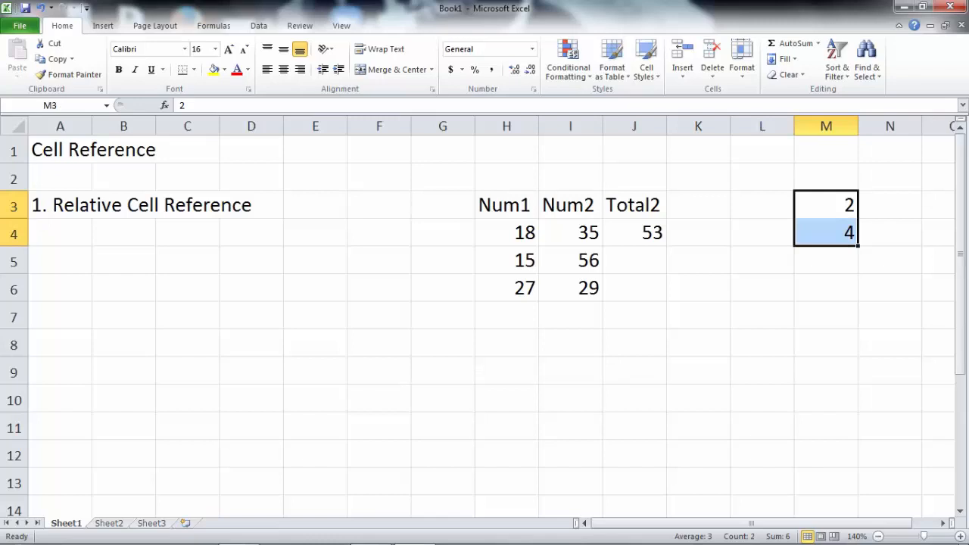
pyautogui.moveTo(857, 245); pyautogui.dragTo(859, 458)
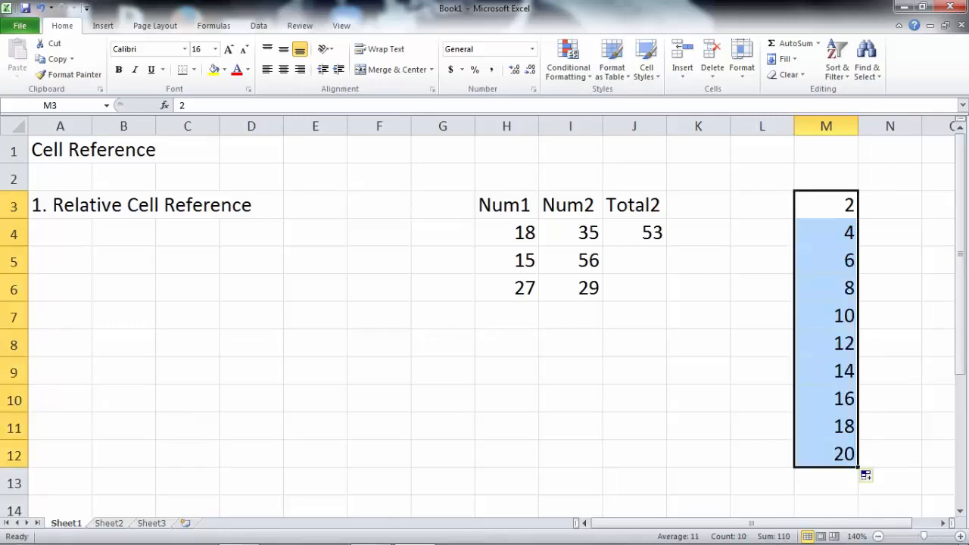
# Enter 19 and 38 in N3 and N4 and fill the series down through N12 to 190.
pyautogui.click(889, 205)
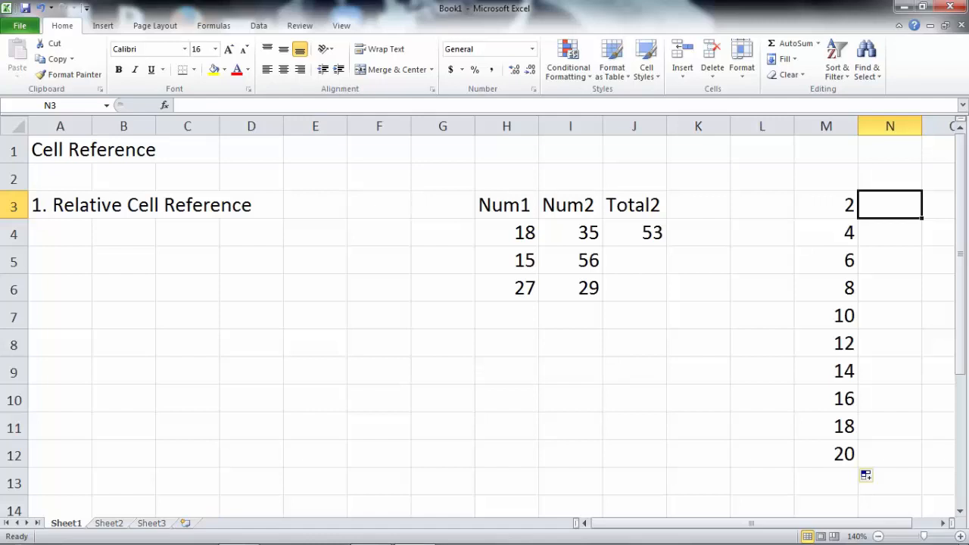
pyautogui.write('19')
pyautogui.press('Return')
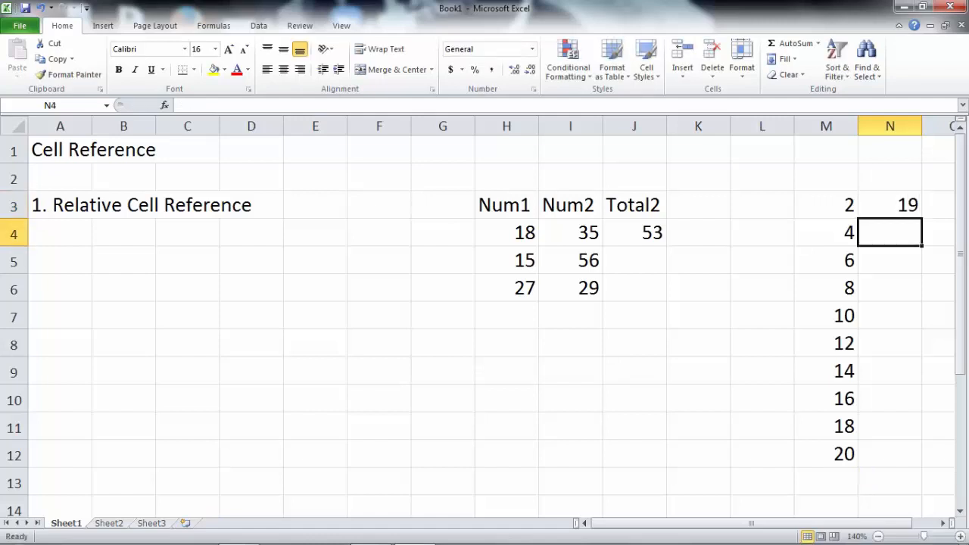
pyautogui.write('38')
pyautogui.press('Return')
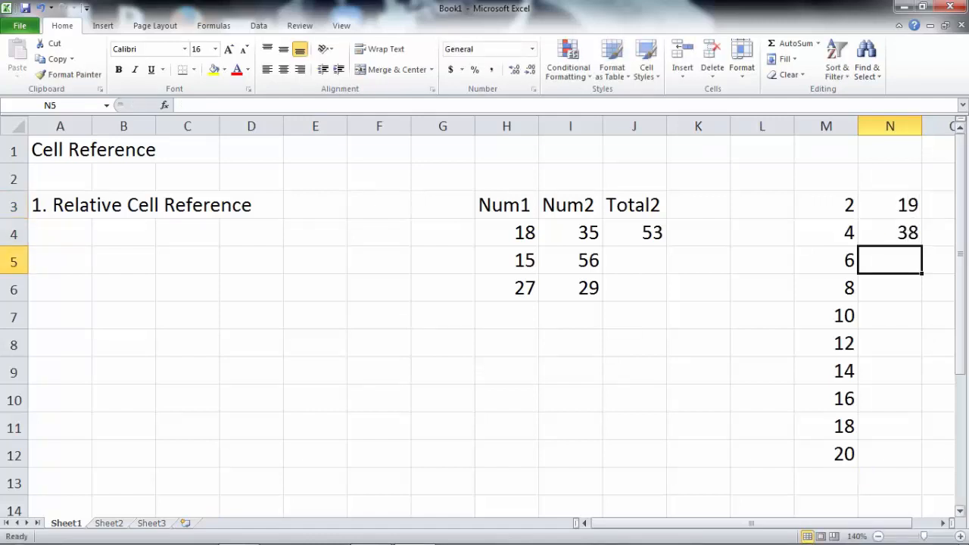
pyautogui.moveTo(889, 205); pyautogui.dragTo(922, 467)
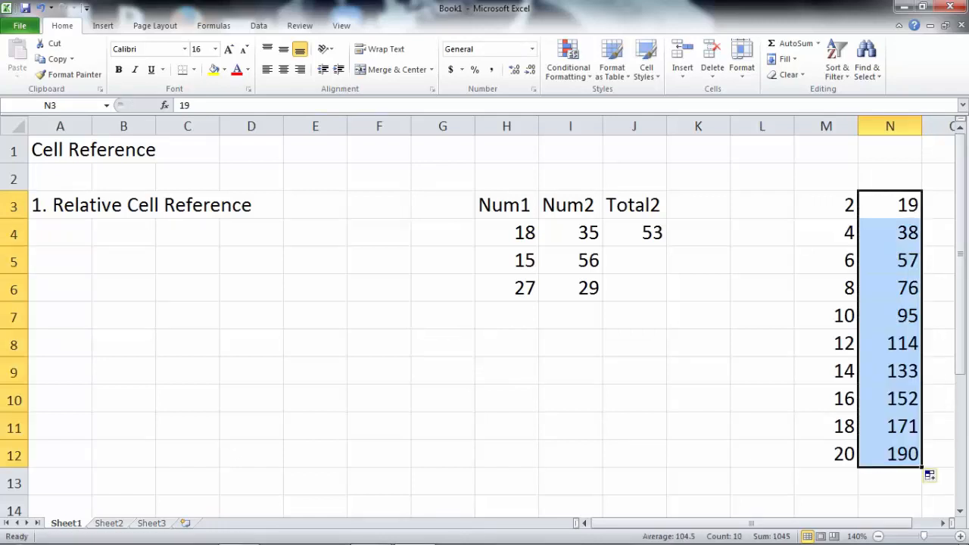
pyautogui.click(825, 316)
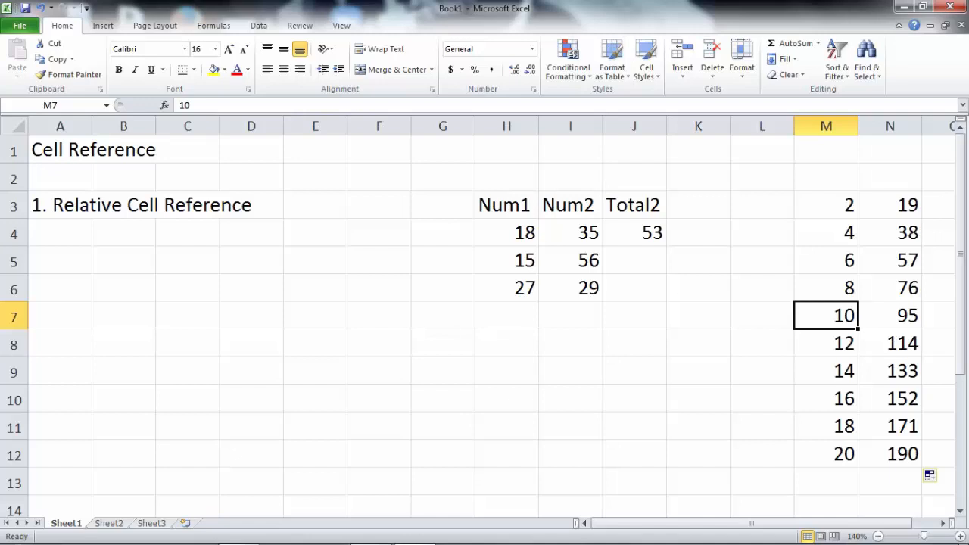
pyautogui.click(762, 205)
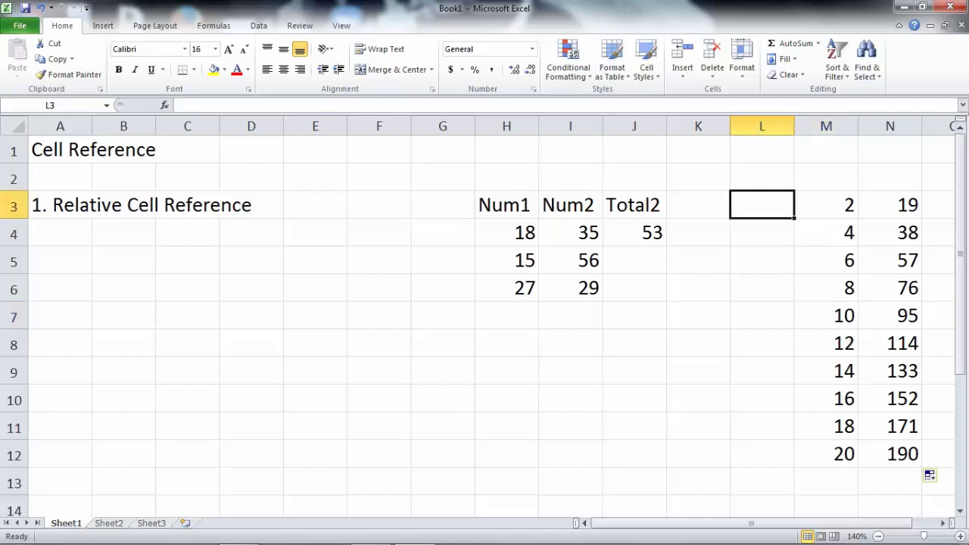
# Enter 1 in cell L3 and fill it down as a plain copy through L12.
pyautogui.write('1')
pyautogui.press('Return')
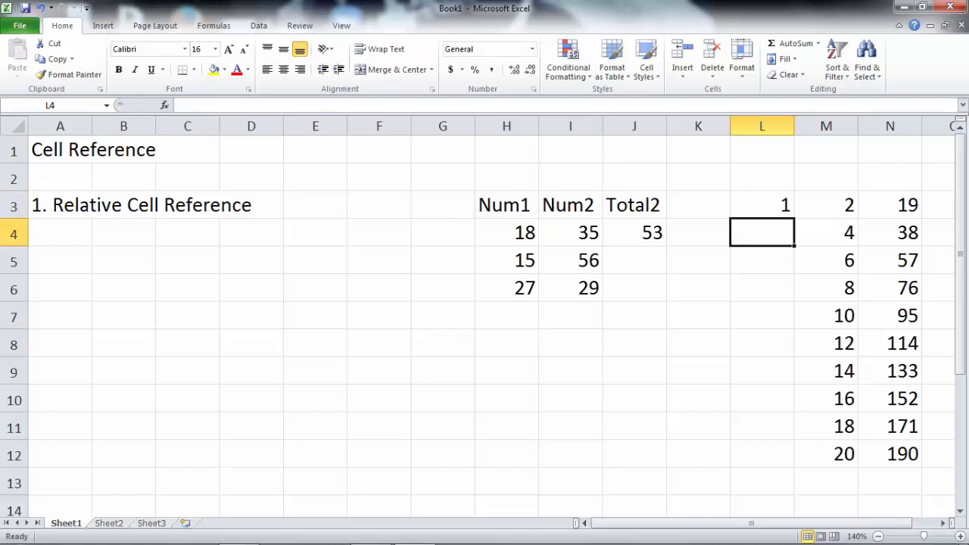
pyautogui.click(761, 205)
pyautogui.moveTo(793, 217); pyautogui.dragTo(790, 458)
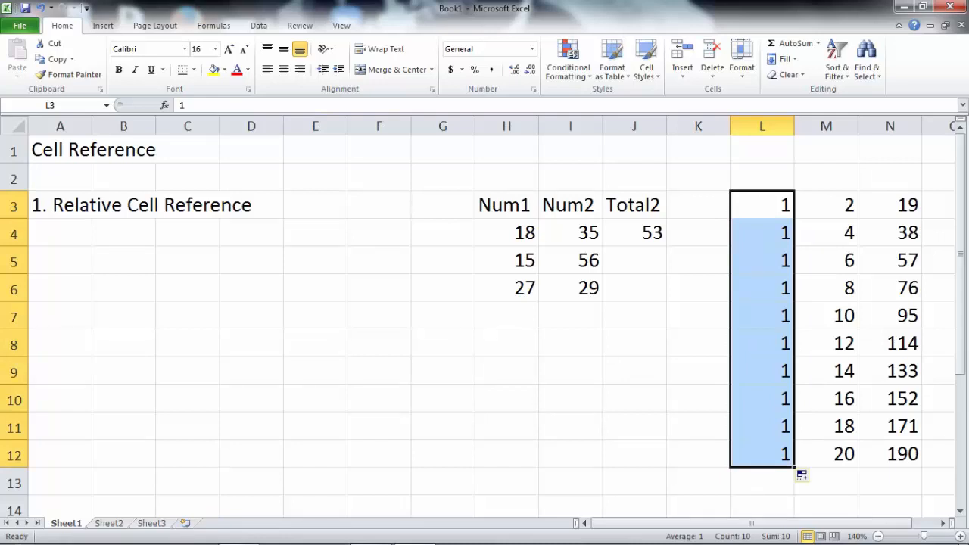
# Fill the relative-reference formula =H4+I4 from J4 down through J6 in the Total2 column.
pyautogui.click(634, 233)
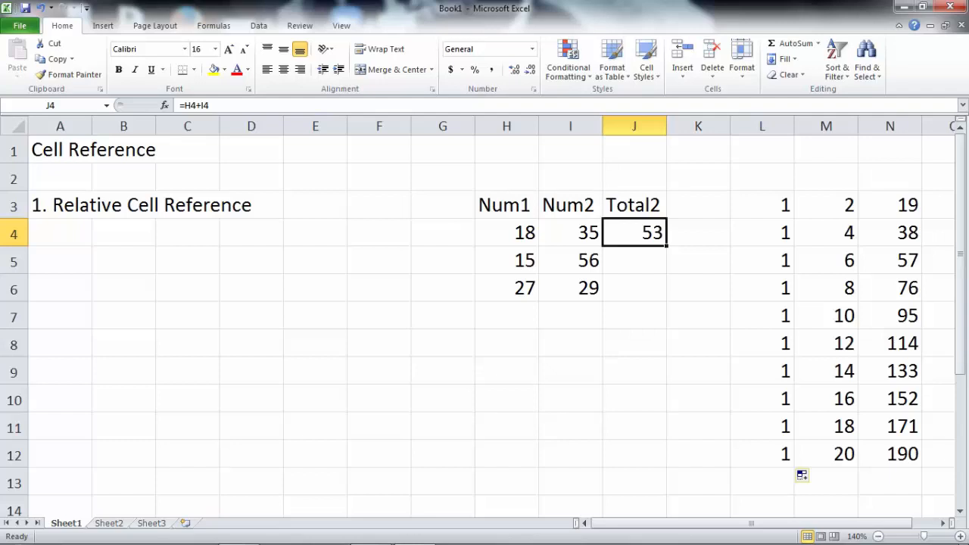
pyautogui.moveTo(666, 246); pyautogui.dragTo(666, 302)
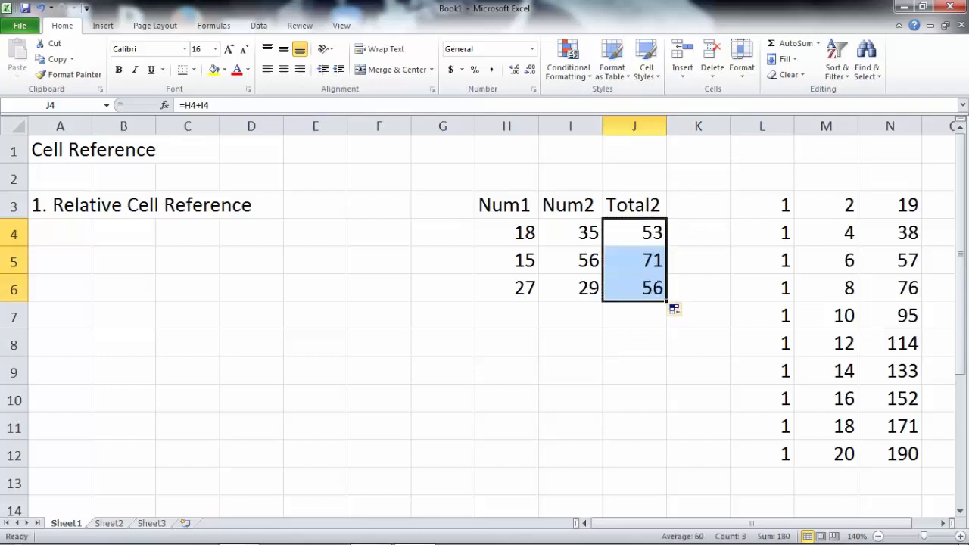
pyautogui.click(634, 343)
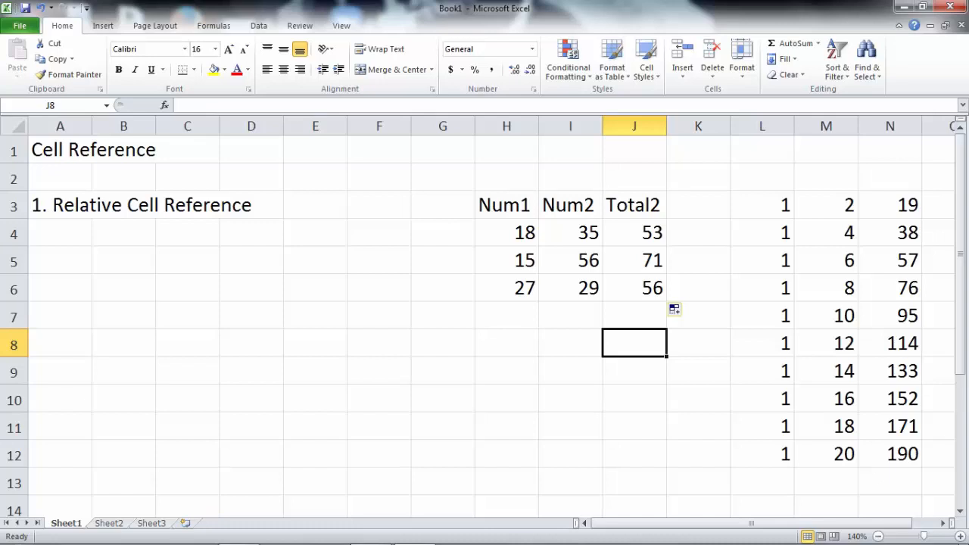
# Examine the formulas in J4, J5 and J6 to see which cells each Total2 row refers to.
pyautogui.click(634, 232)
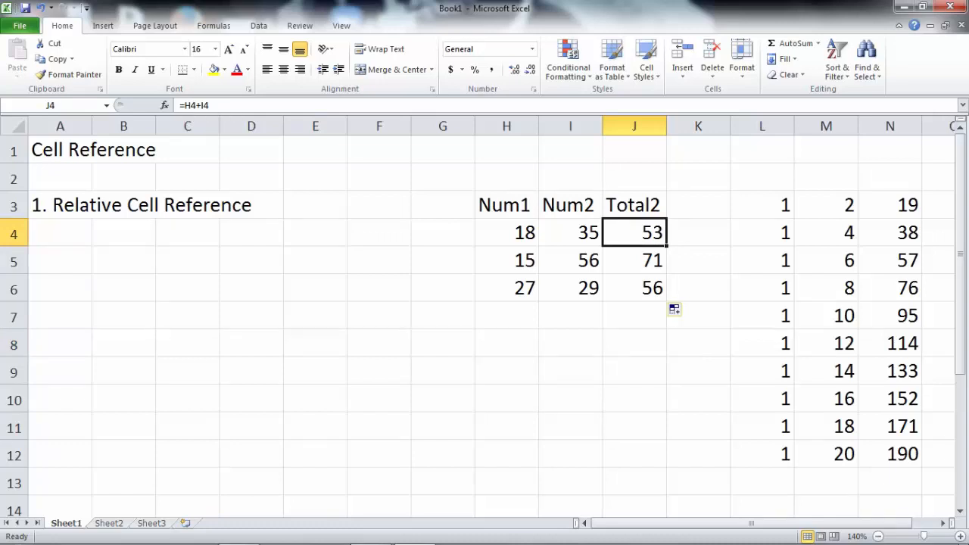
pyautogui.click(634, 260)
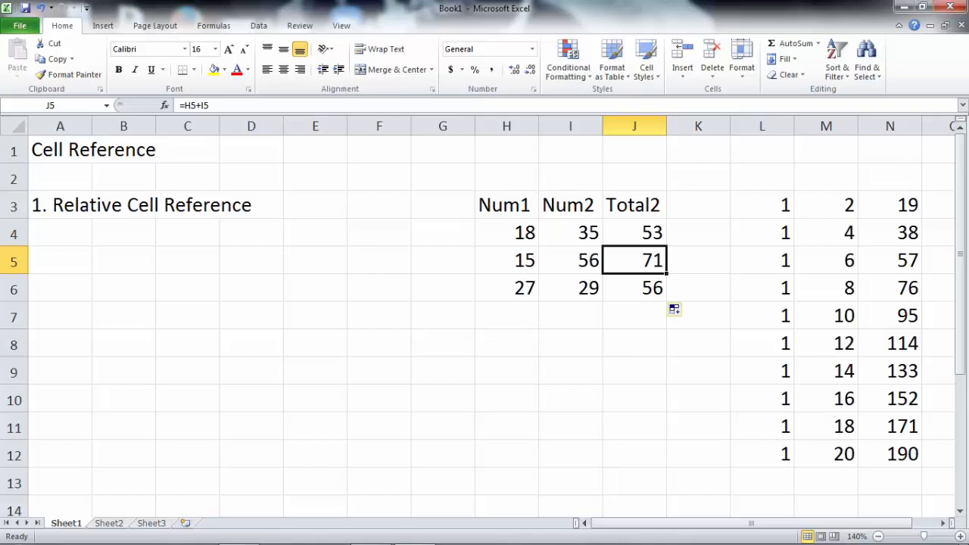
pyautogui.click(634, 232)
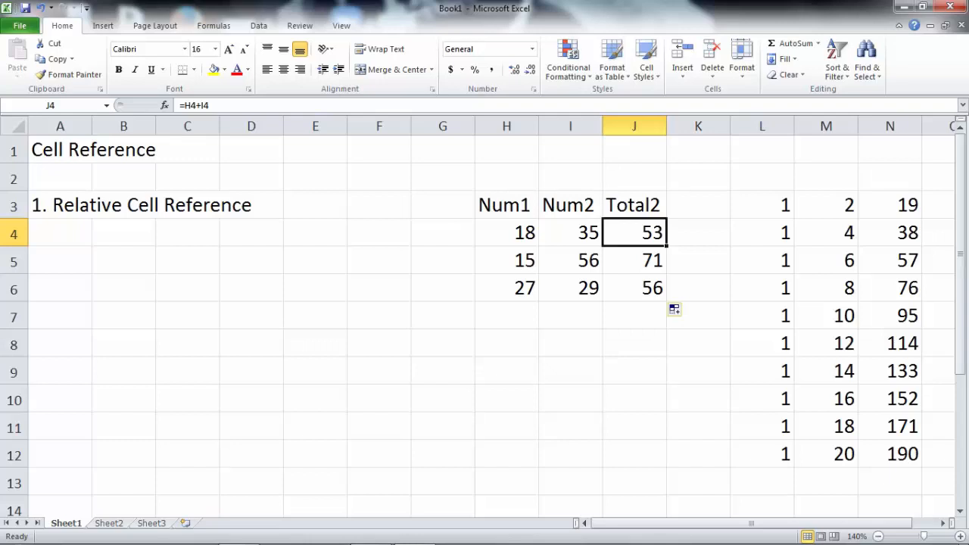
pyautogui.press('F2')
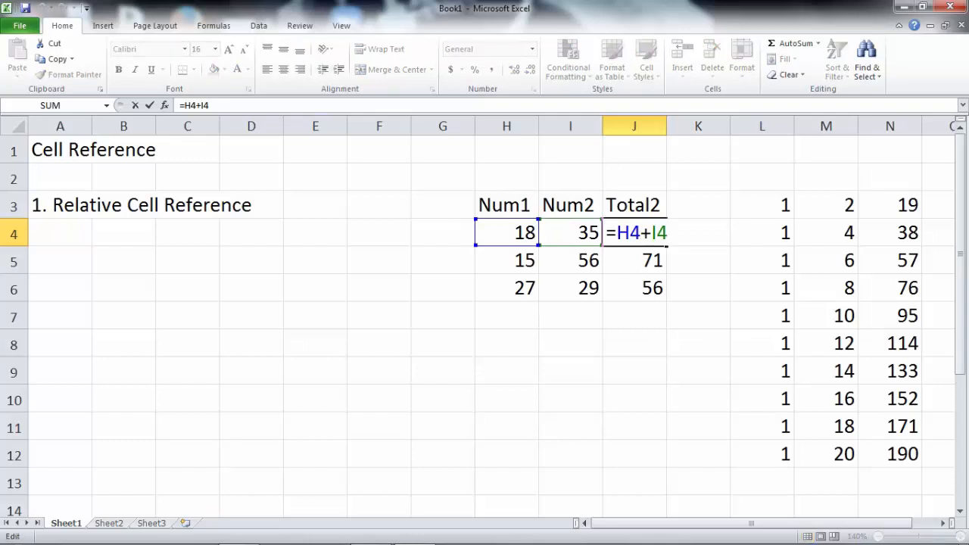
pyautogui.press('Return')
pyautogui.press('F2')
pyautogui.press('Left')
pyautogui.press('Left')
pyautogui.press('Left')
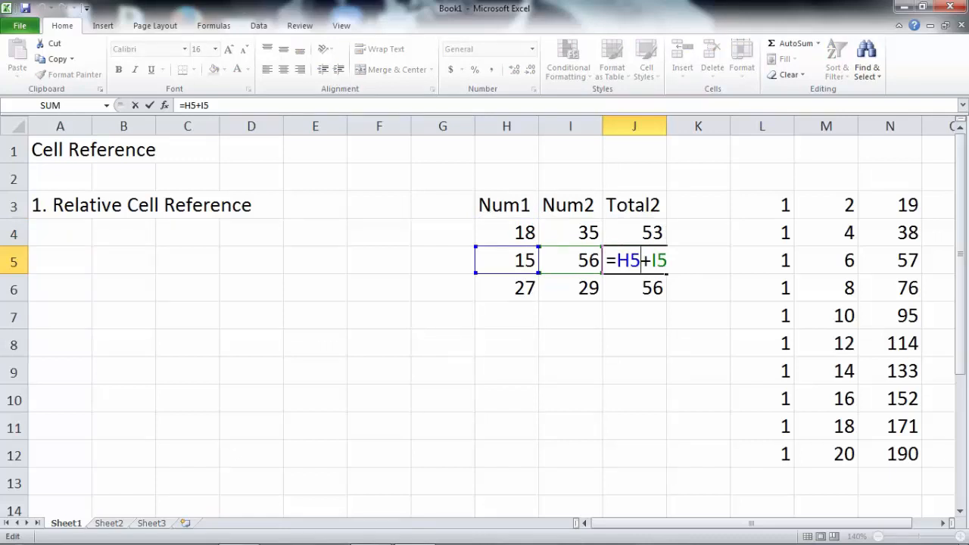
pyautogui.press('Return')
pyautogui.press('F2')
pyautogui.press('Left')
pyautogui.press('Left')
pyautogui.press('Left')
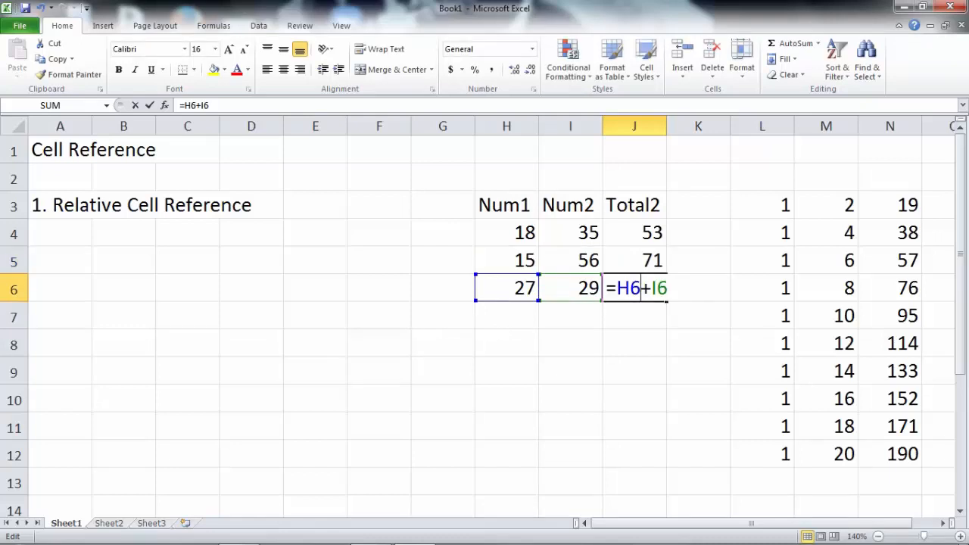
pyautogui.click(634, 342)
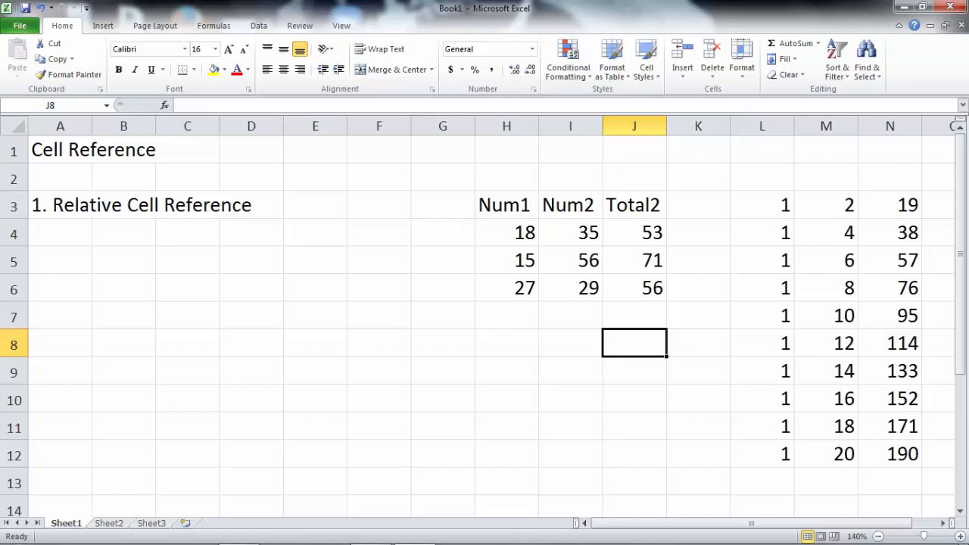
# Enter the heading "2. Absolute Cell Reference" in cell A4.
pyautogui.click(60, 233)
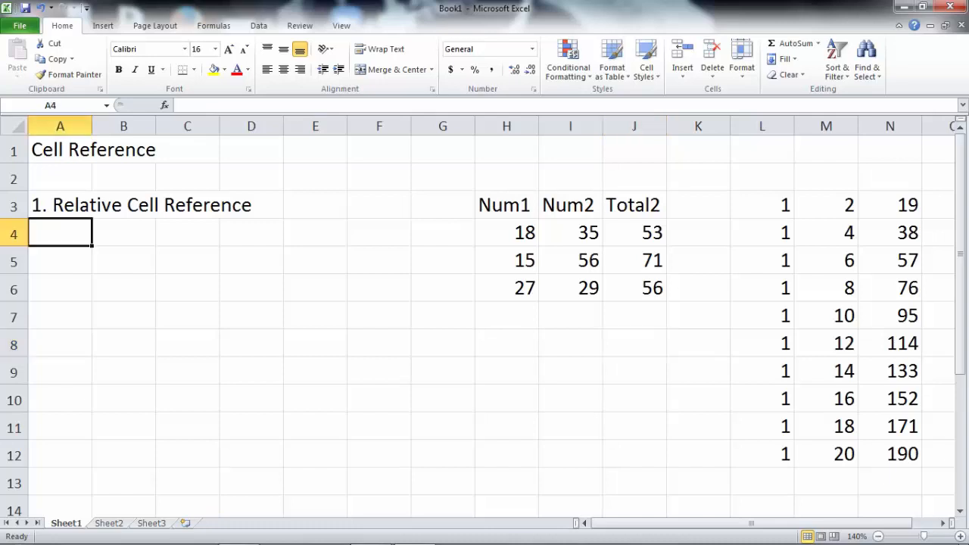
pyautogui.write('2. ')
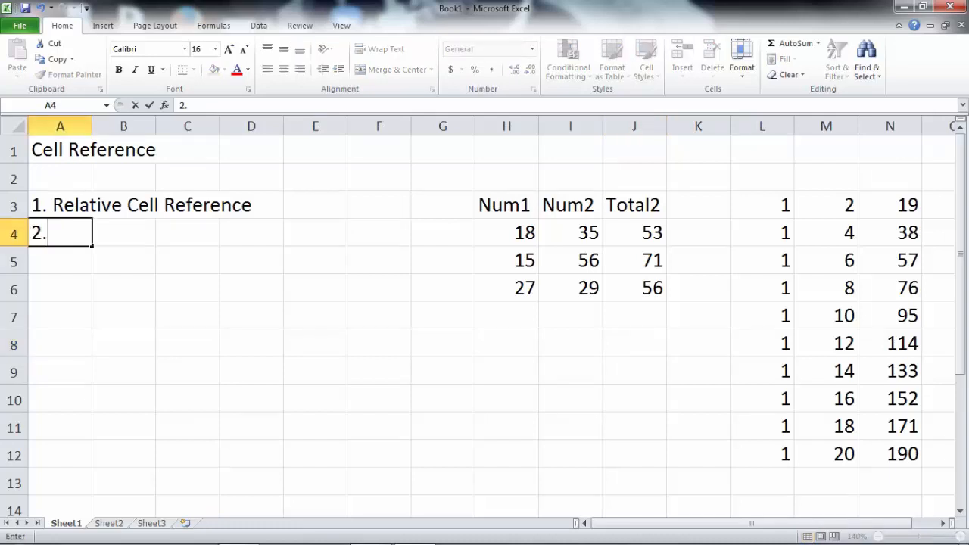
pyautogui.write('Abso')
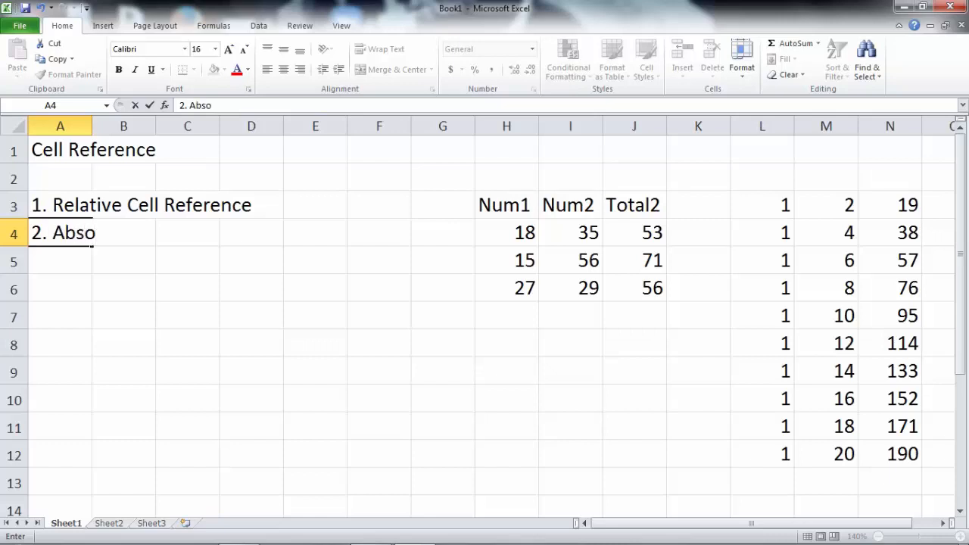
pyautogui.write('lute Cell Reg')
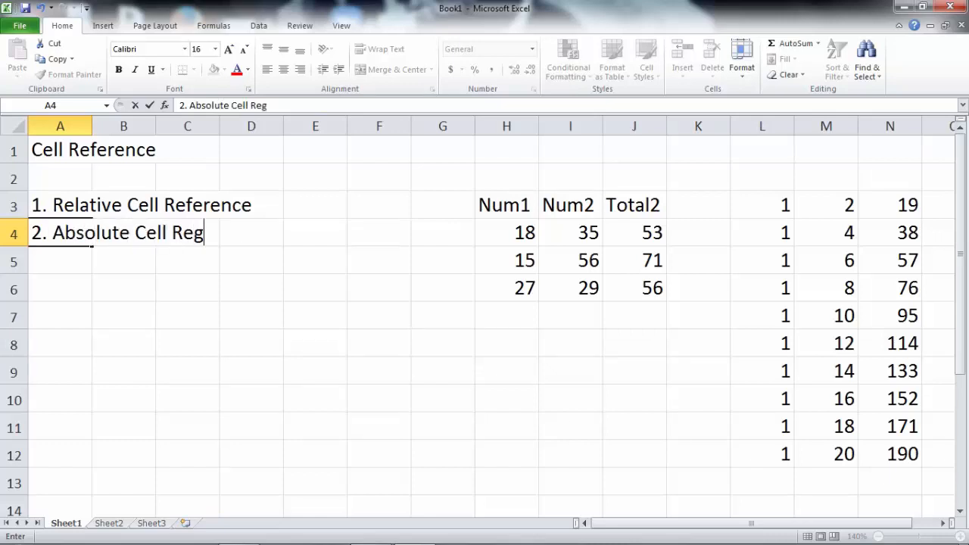
pyautogui.press('BackSpace')
pyautogui.write('ference')
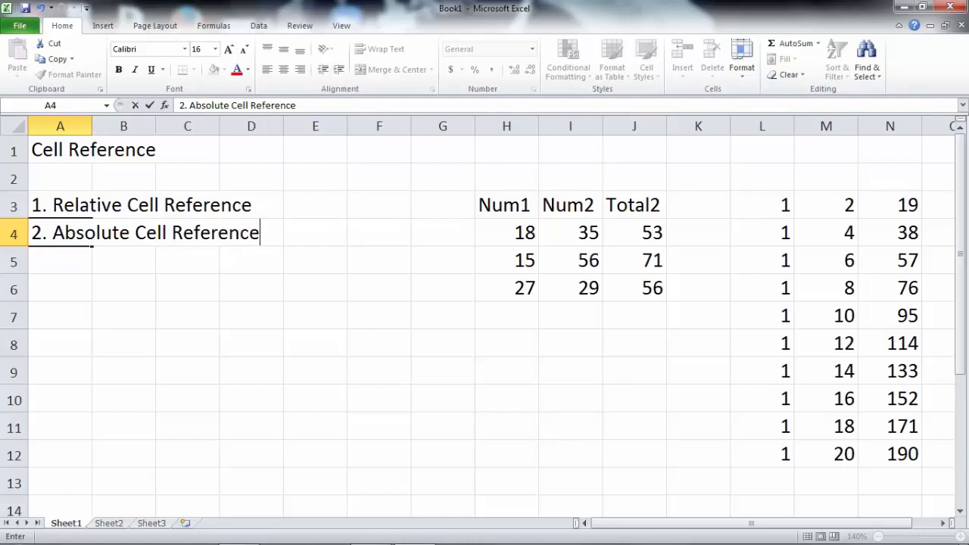
pyautogui.click(315, 315)
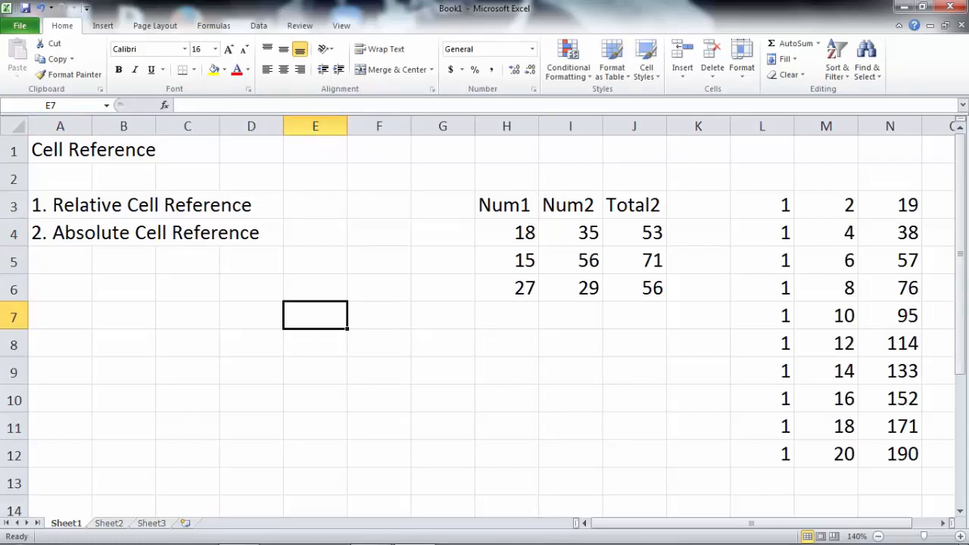
# Clear the Total2 formulas in J5 and J6.
pyautogui.click(635, 260)
pyautogui.press('Delete')
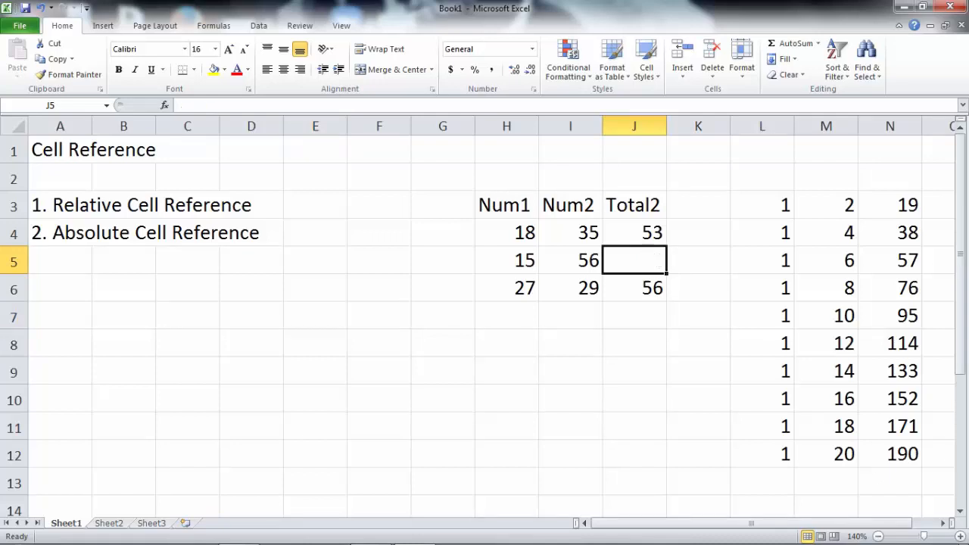
pyautogui.press('Down')
pyautogui.press('Delete')
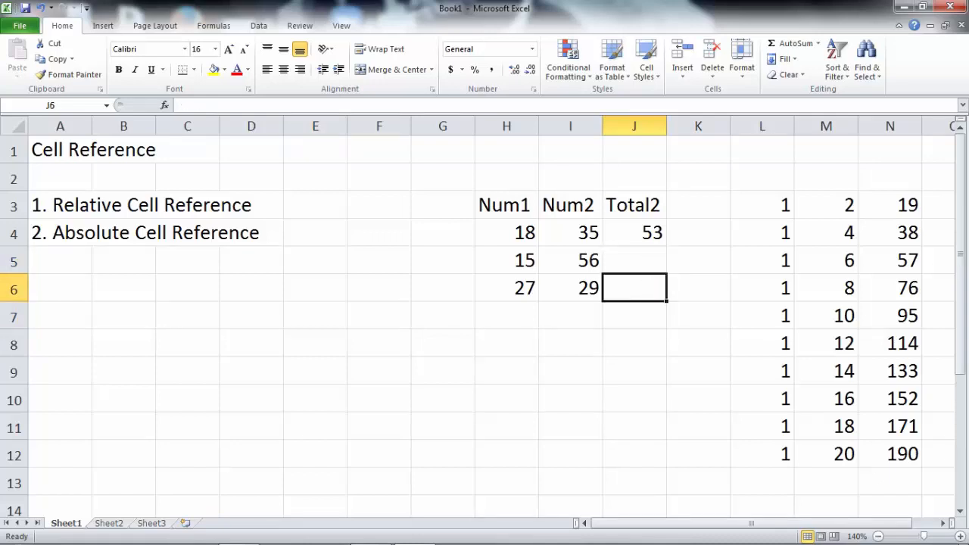
# Change the J4 formula to the absolute references =$H$4+$I$4 and fill it down through J6.
pyautogui.click(634, 233)
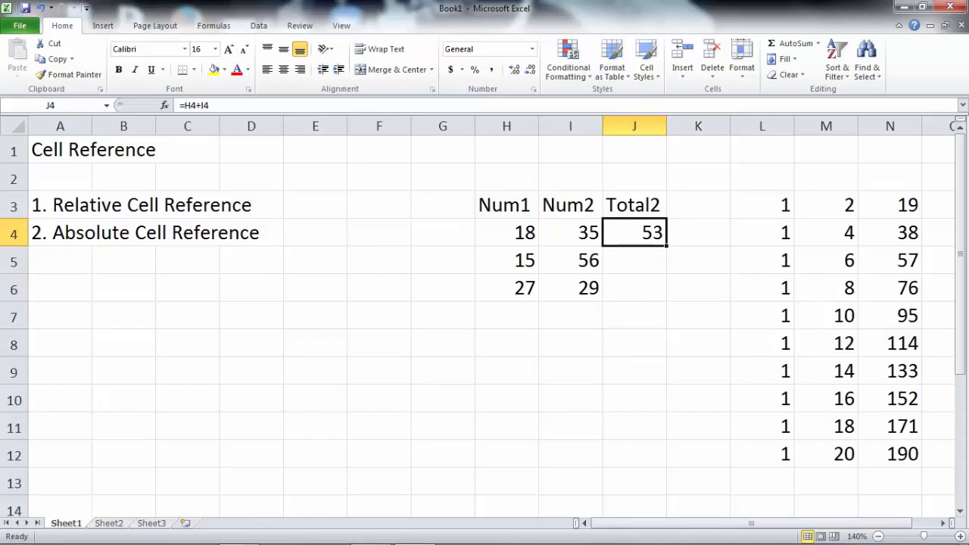
pyautogui.press('F2')
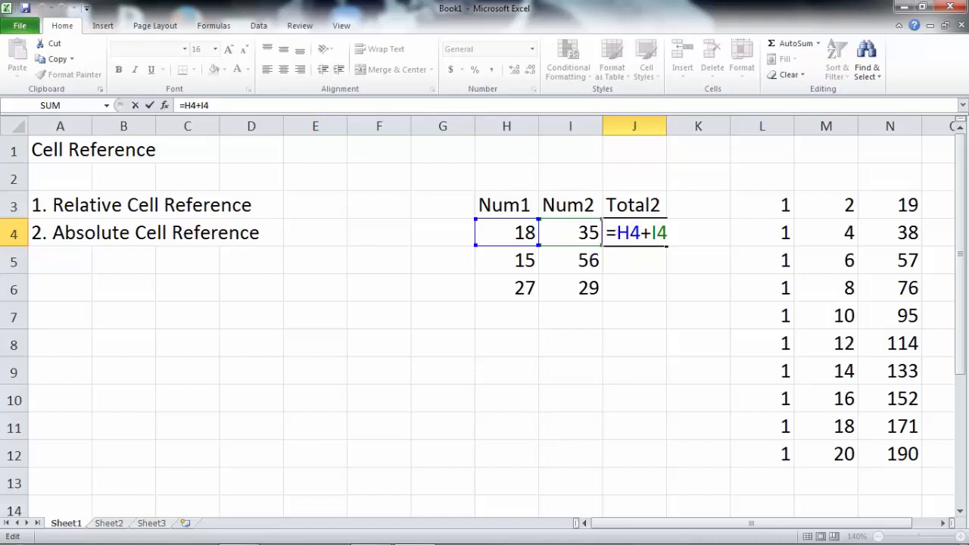
pyautogui.write('$')
pyautogui.press('Right')
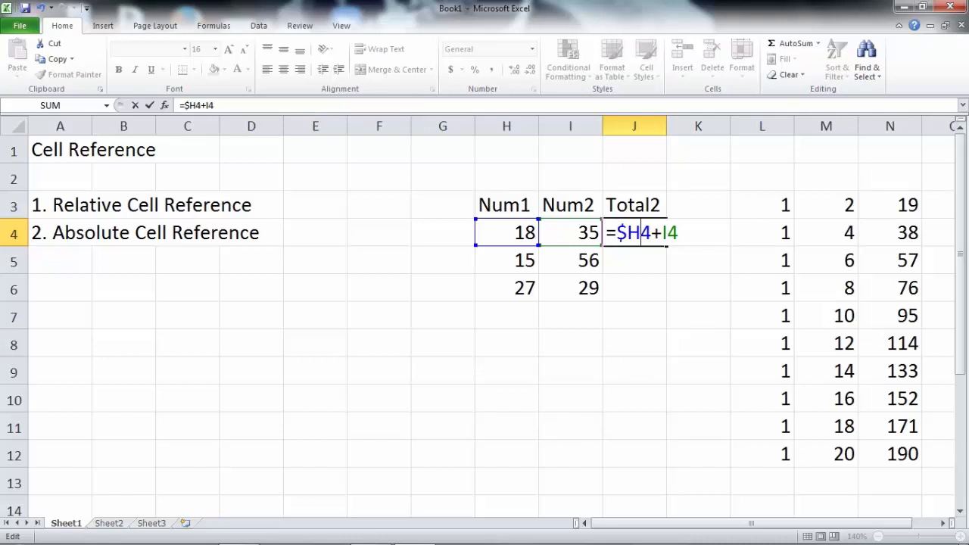
pyautogui.write('$')
pyautogui.press('Right')
pyautogui.press('Right')
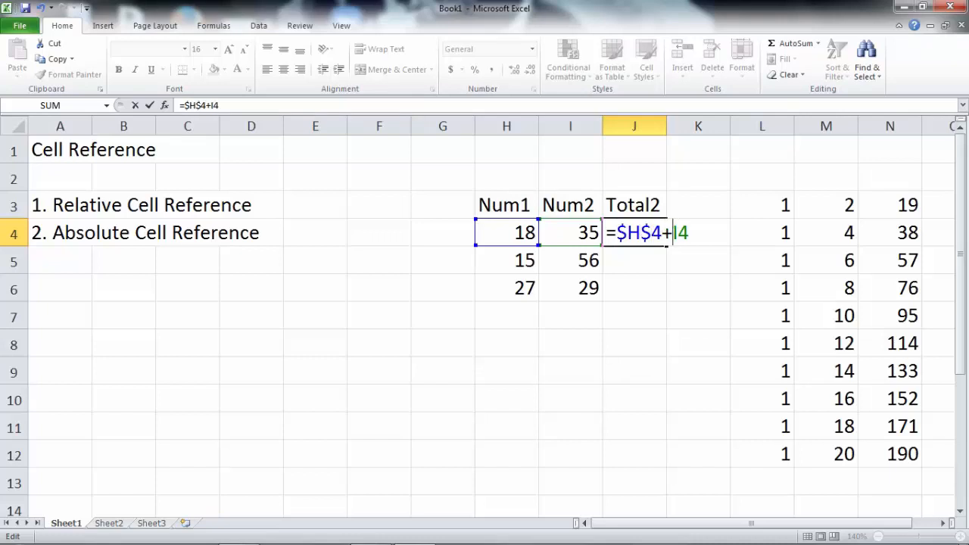
pyautogui.write('$')
pyautogui.press('Right')
pyautogui.write('$')
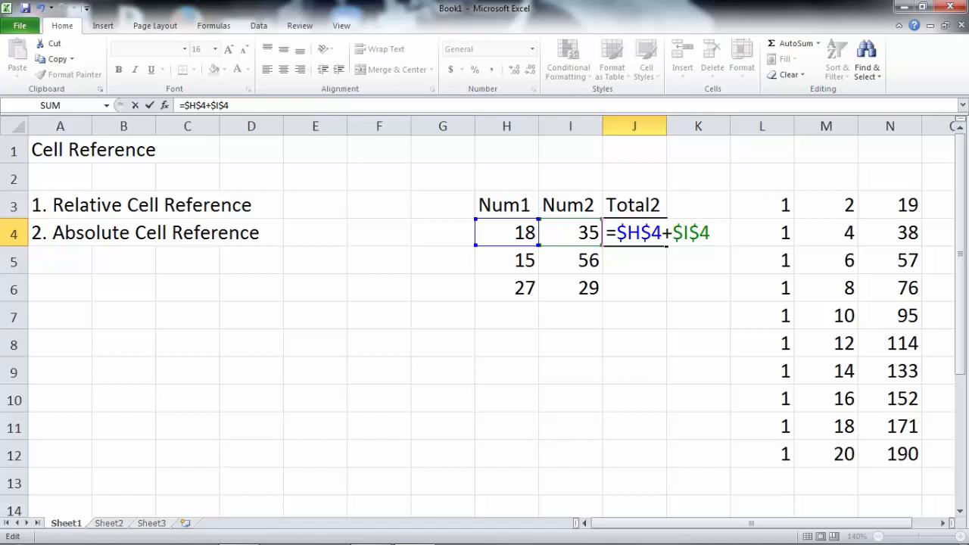
pyautogui.press('Return')
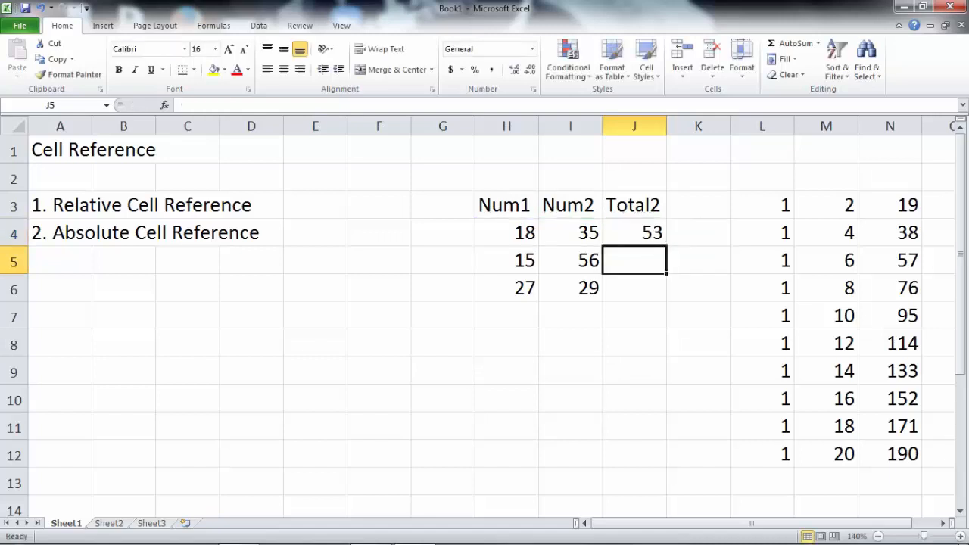
pyautogui.press('Up')
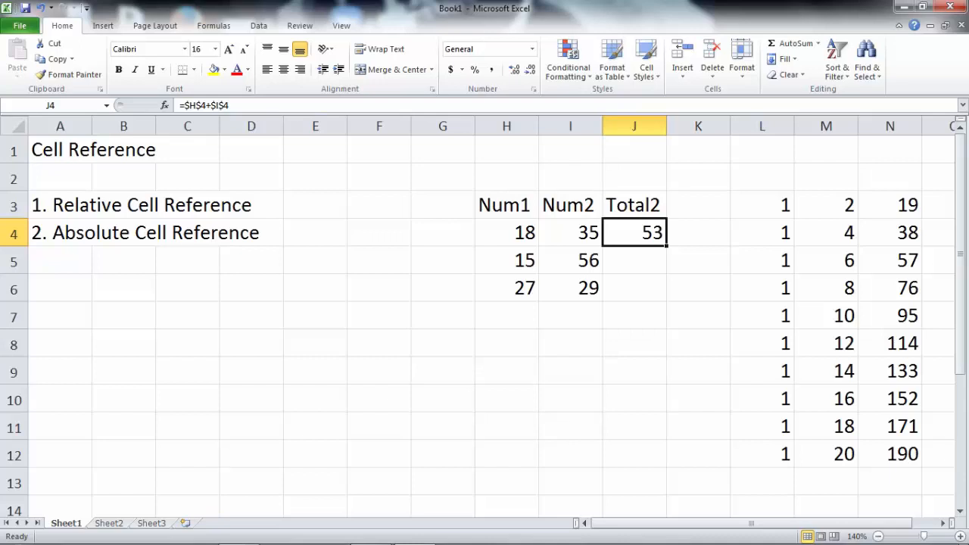
pyautogui.moveTo(666, 245); pyautogui.dragTo(666, 300)
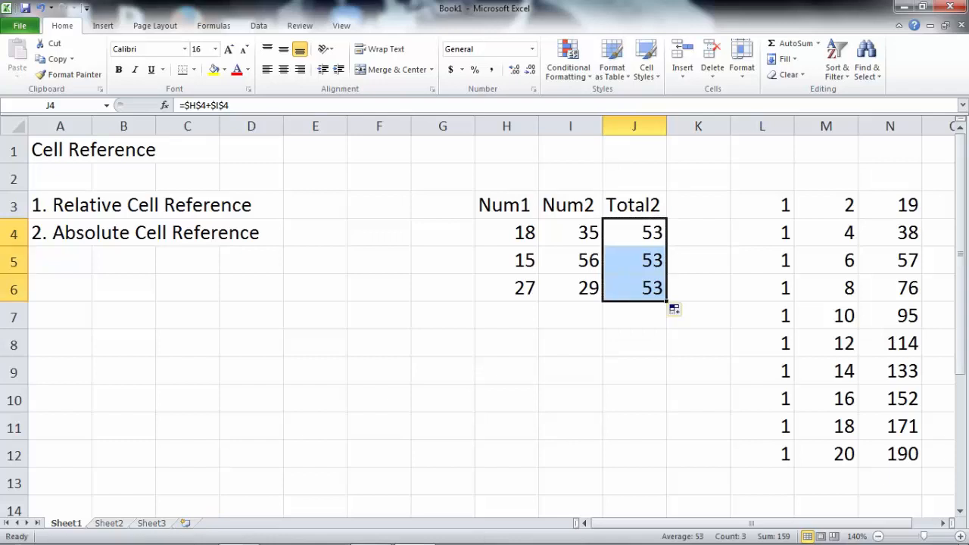
# Examine the filled formulas in J4 through J6 to compare the cells their absolute references point to.
pyautogui.click(634, 261)
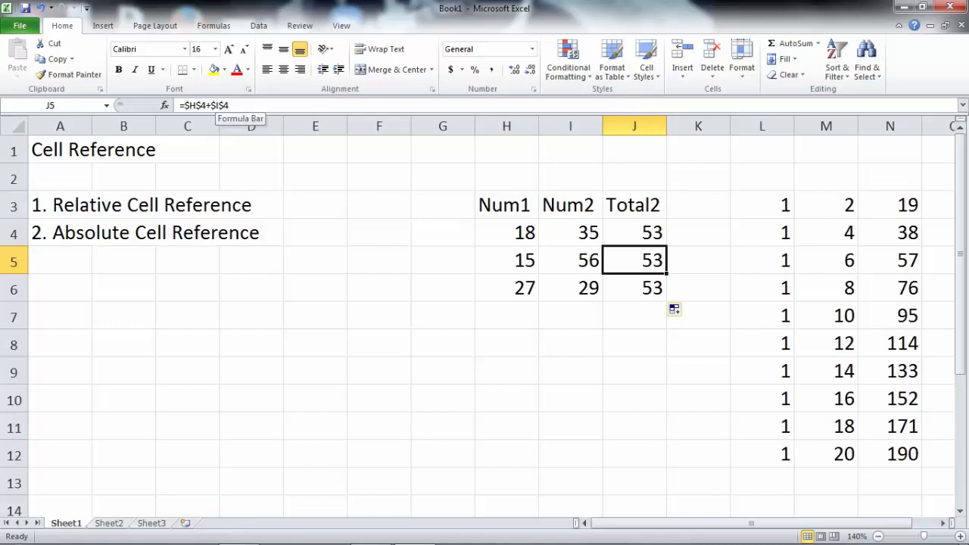
pyautogui.click(635, 289)
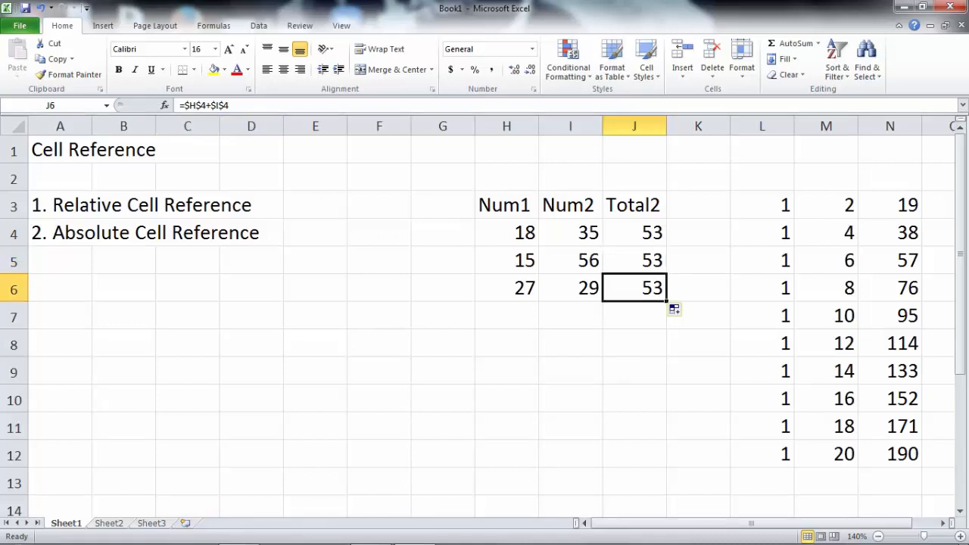
pyautogui.doubleClick(634, 232)
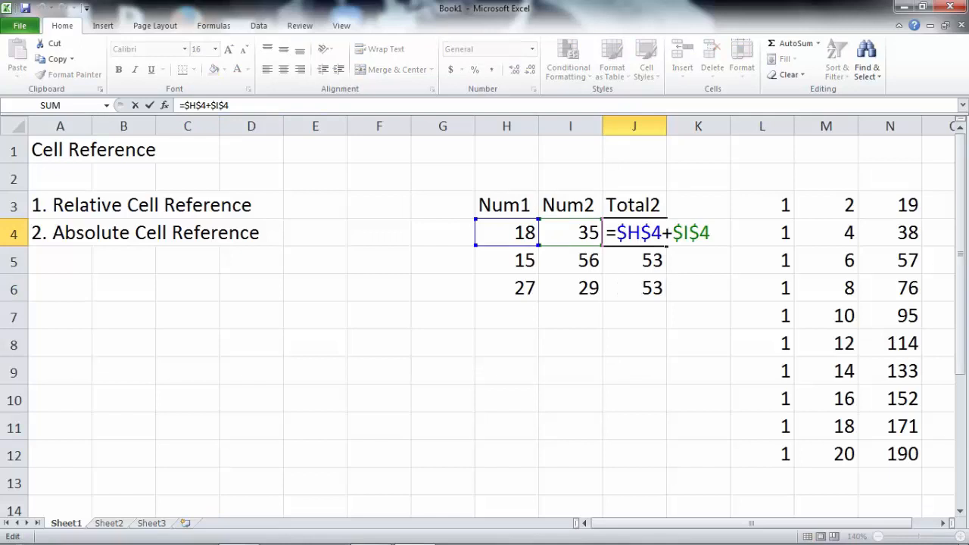
pyautogui.press('Return')
pyautogui.press('F2')
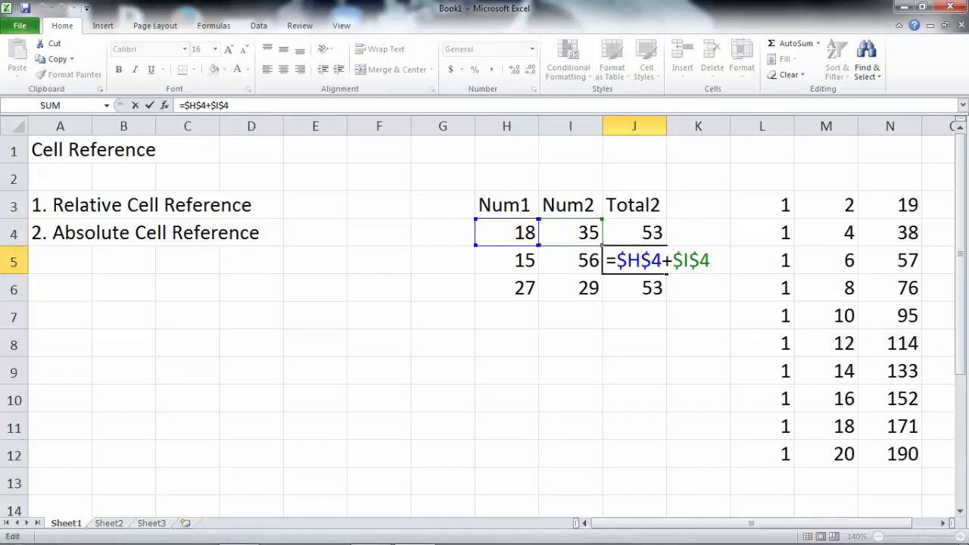
pyautogui.press('Return')
pyautogui.press('F2')
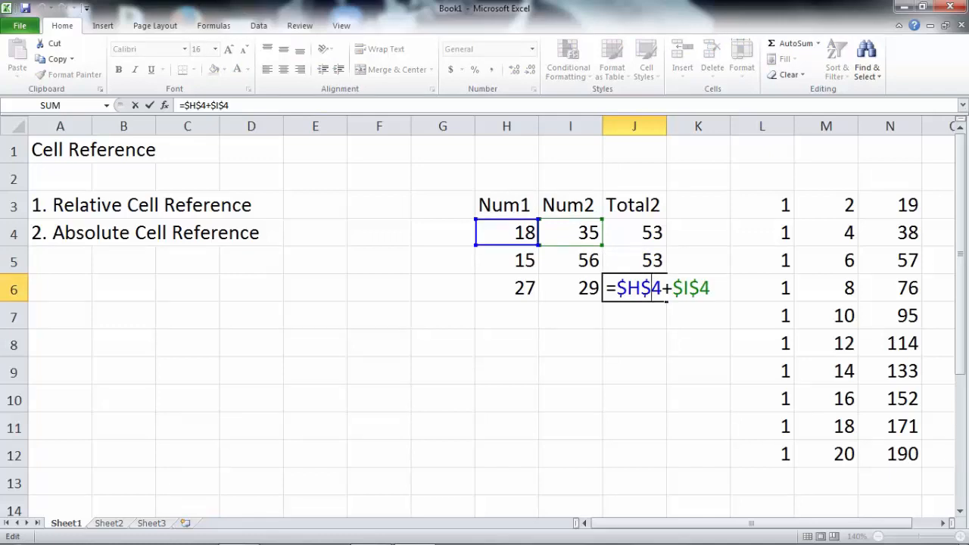
pyautogui.press('Return')
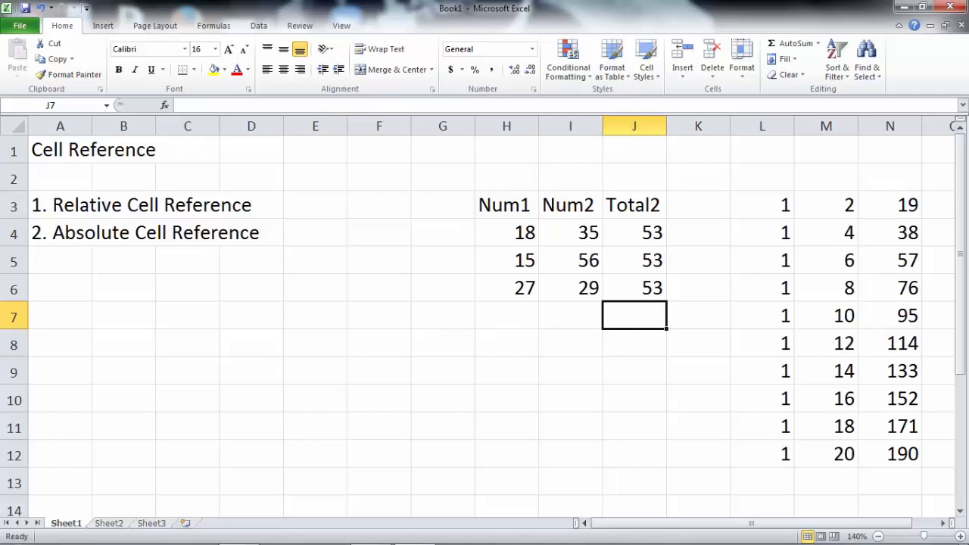
pyautogui.press('Down')
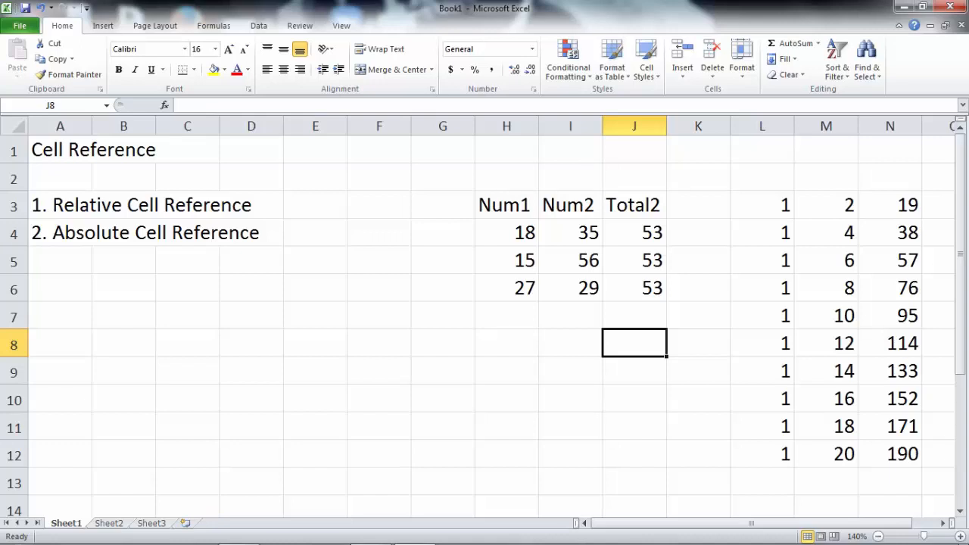
# Review the formulas in J5 and J6 to check which cells the absolute references add.
pyautogui.press('Up')
pyautogui.press('Up')
pyautogui.press('Up')
pyautogui.press('Up')
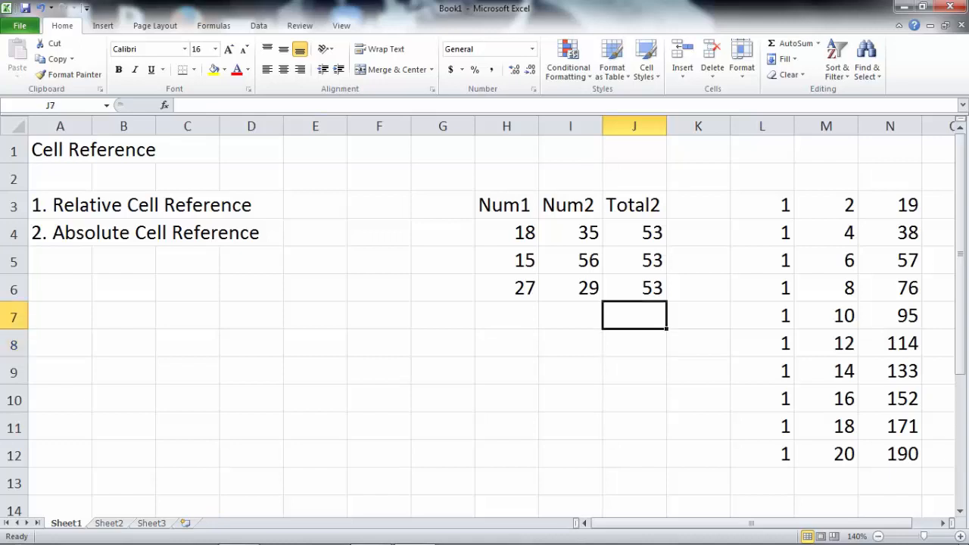
pyautogui.press('Down')
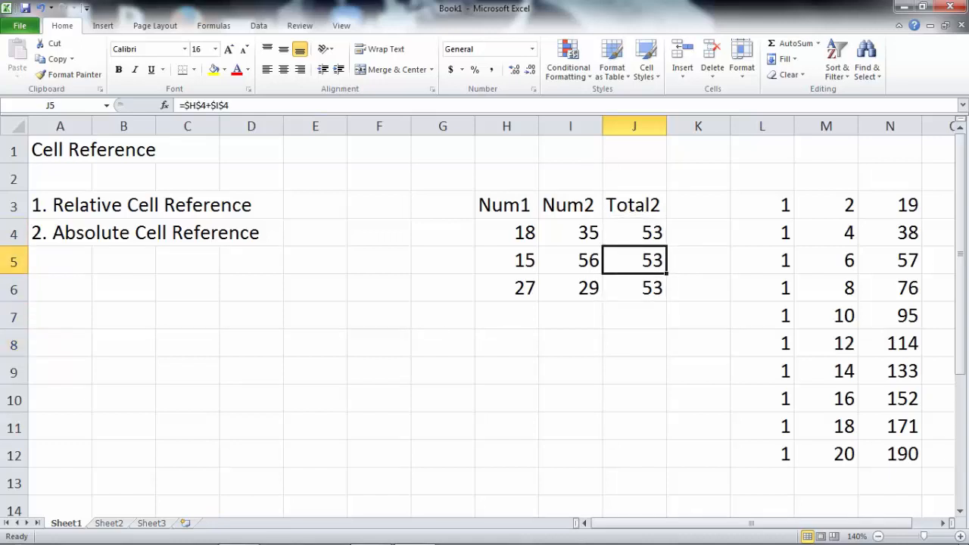
pyautogui.press('Down')
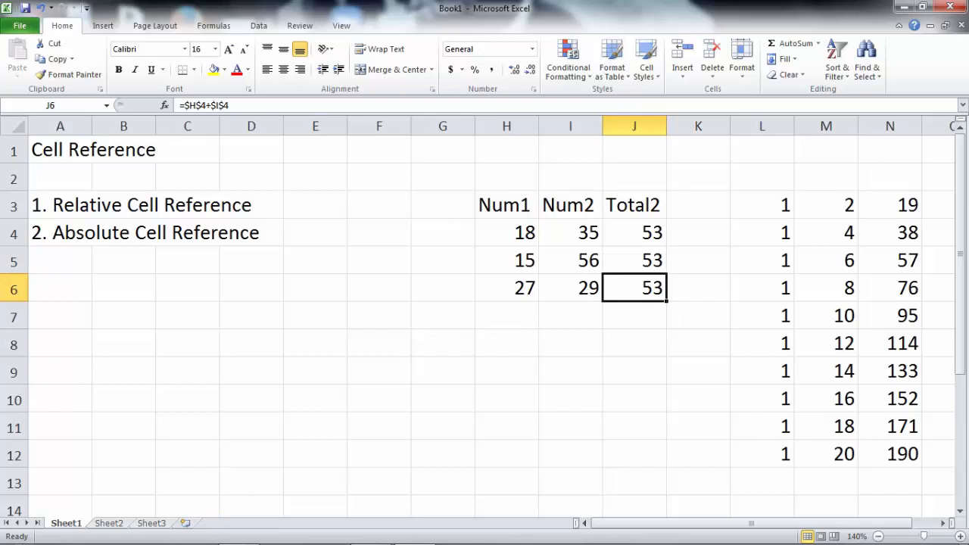
# Change the J4 formula back to the relative references =H4+I4.
pyautogui.press('Up')
pyautogui.press('Up')
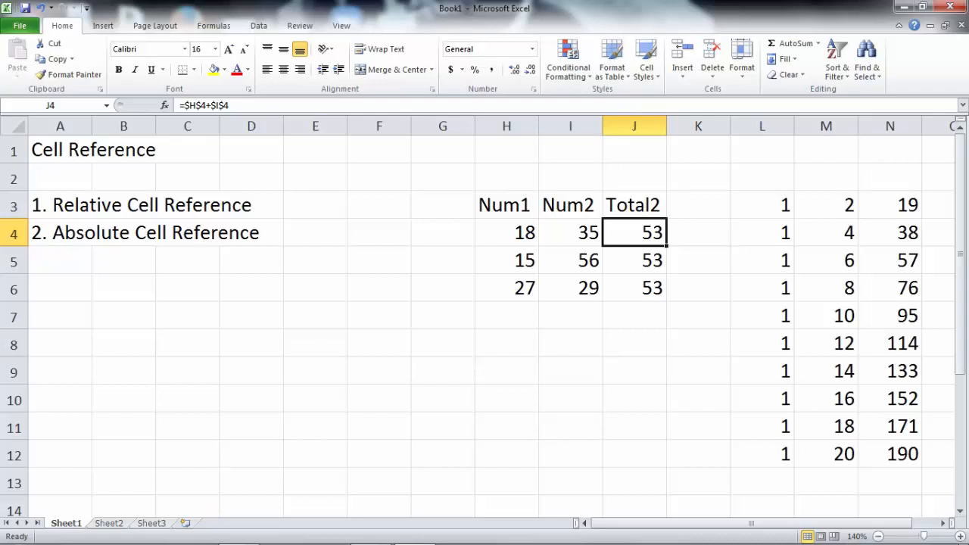
pyautogui.press('F2')
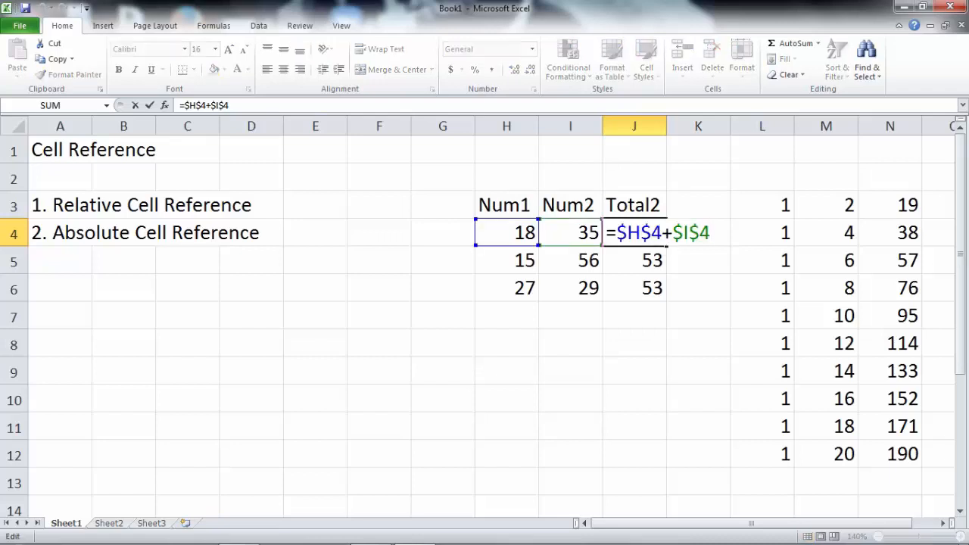
pyautogui.press('Left')
pyautogui.press('BackSpace')
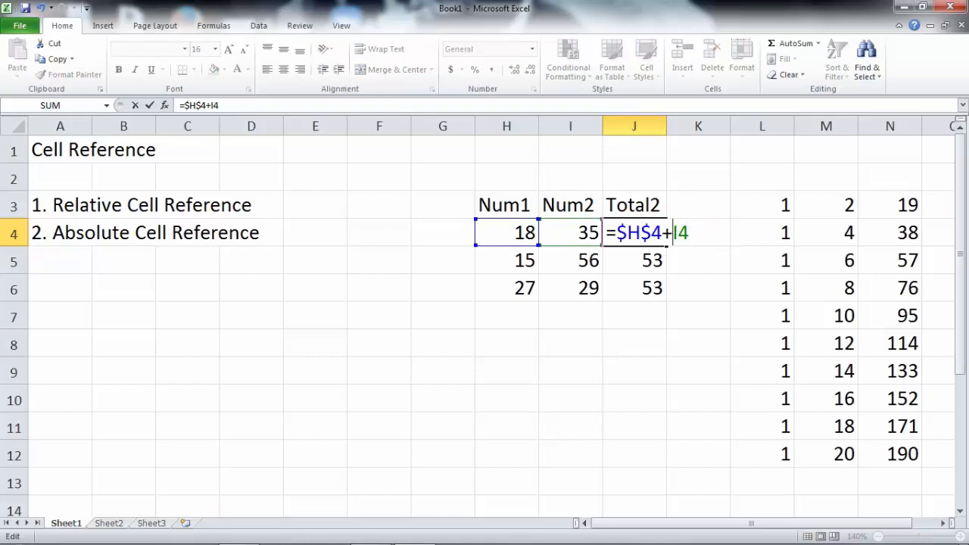
pyautogui.press('Left')
pyautogui.press('Left')
pyautogui.press('BackSpace')
pyautogui.press('Left')
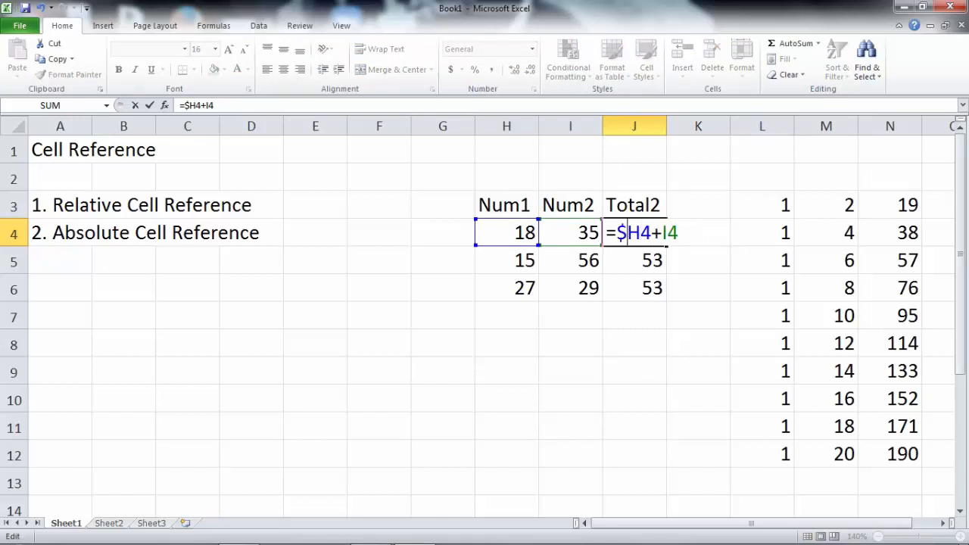
pyautogui.press('BackSpace')
pyautogui.press('Return')
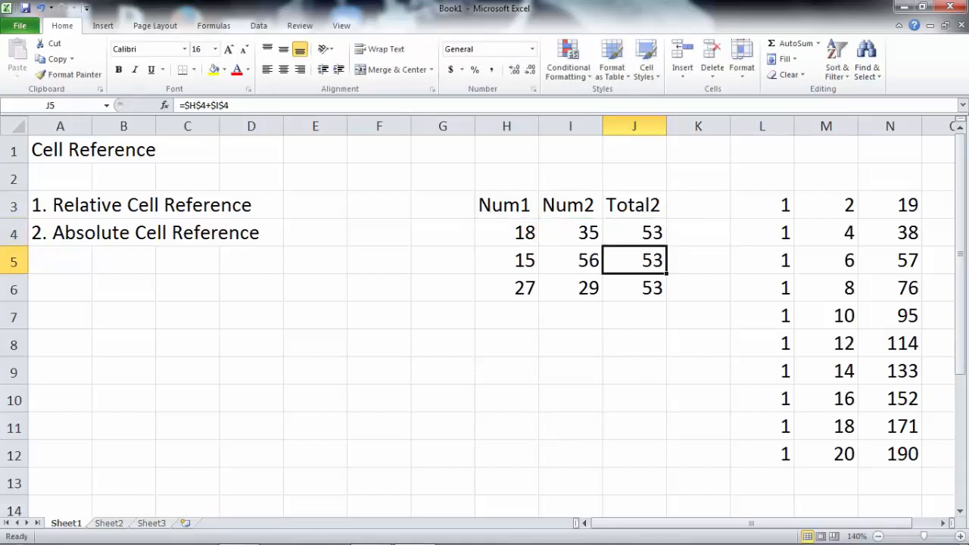
# Fill the relative formula in J4 down through J6 and check the resulting formulas in J5 and J6.
pyautogui.press('Up')
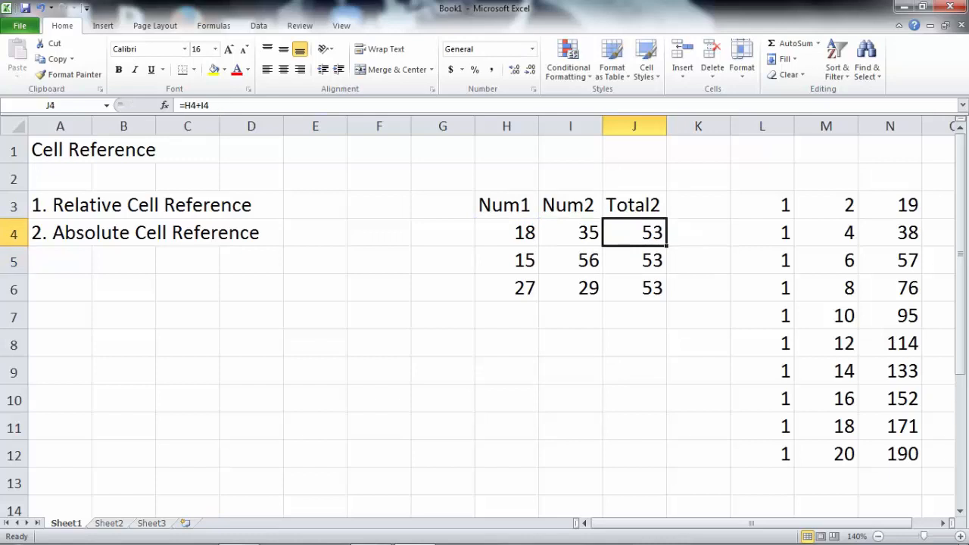
pyautogui.moveTo(666, 246); pyautogui.dragTo(666, 299)
pyautogui.press('Down')
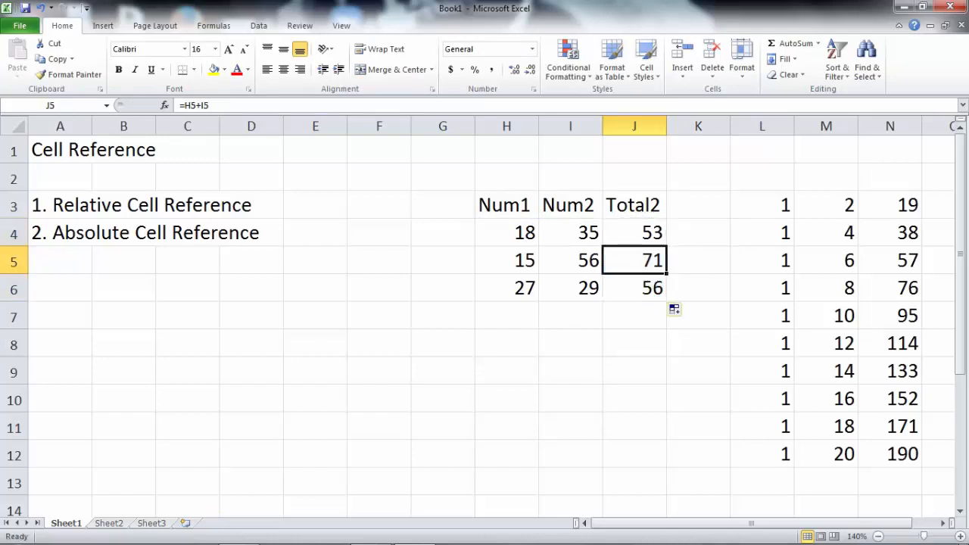
pyautogui.press('Down')
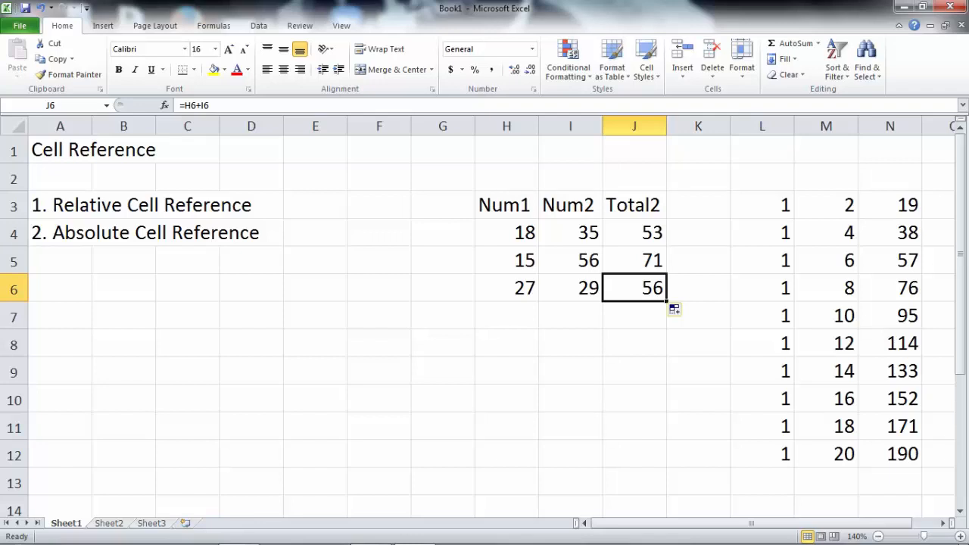
# Clear the filled formulas from J5 and J6.
pyautogui.press('Up')
pyautogui.hotkey('shift', 'Down')
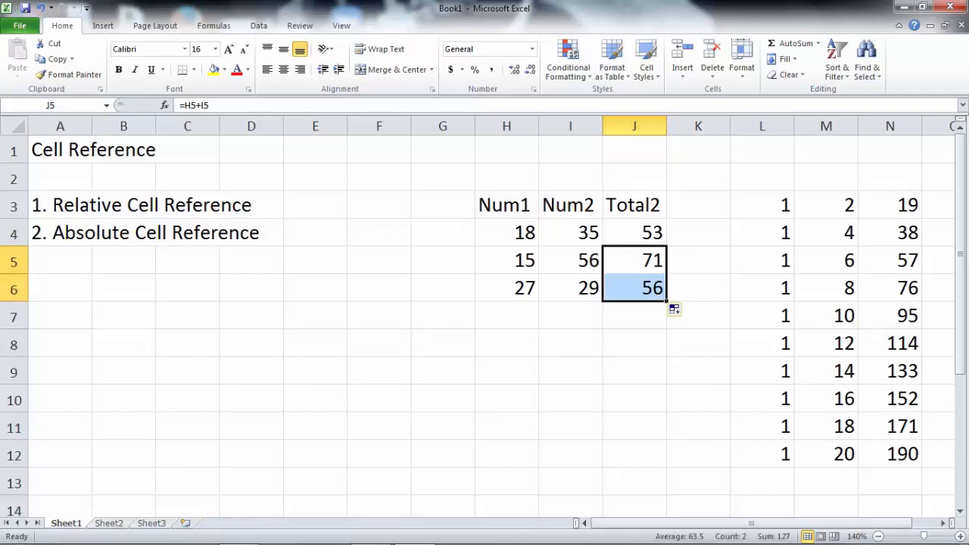
pyautogui.press('Return')
pyautogui.press('Delete')
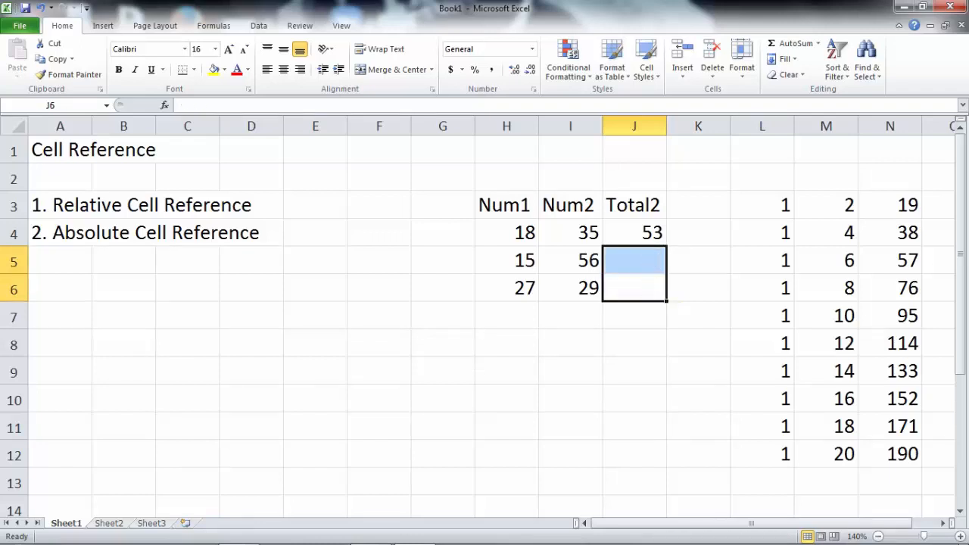
# Copy the J4 formula into J5, and copy the J5 formula into J6.
pyautogui.press('Up')
pyautogui.press('Up')
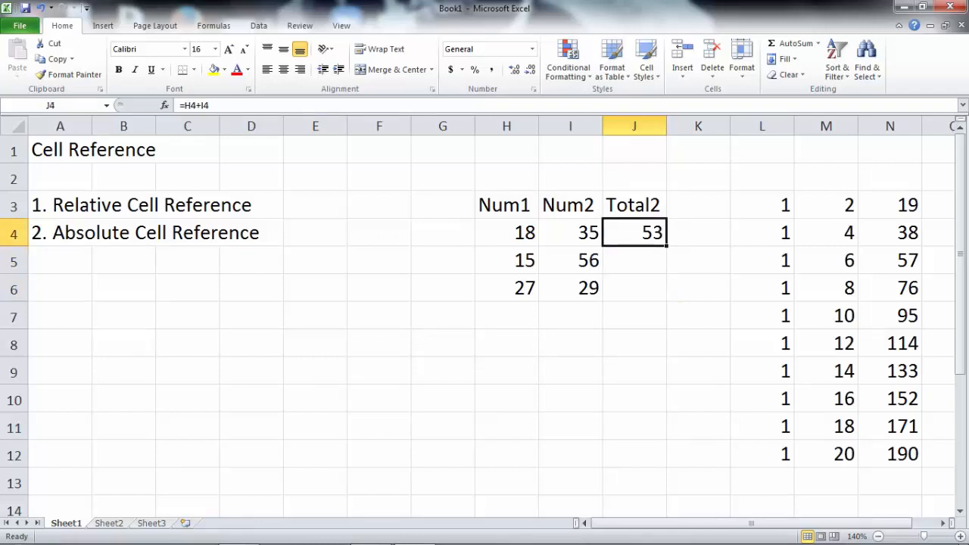
pyautogui.hotkey('ctrl', 'c')
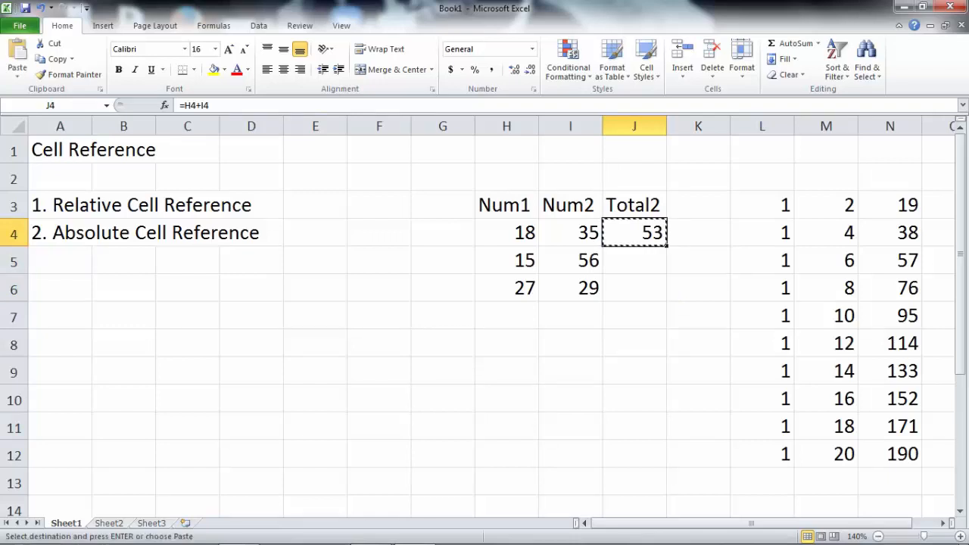
pyautogui.press('Down')
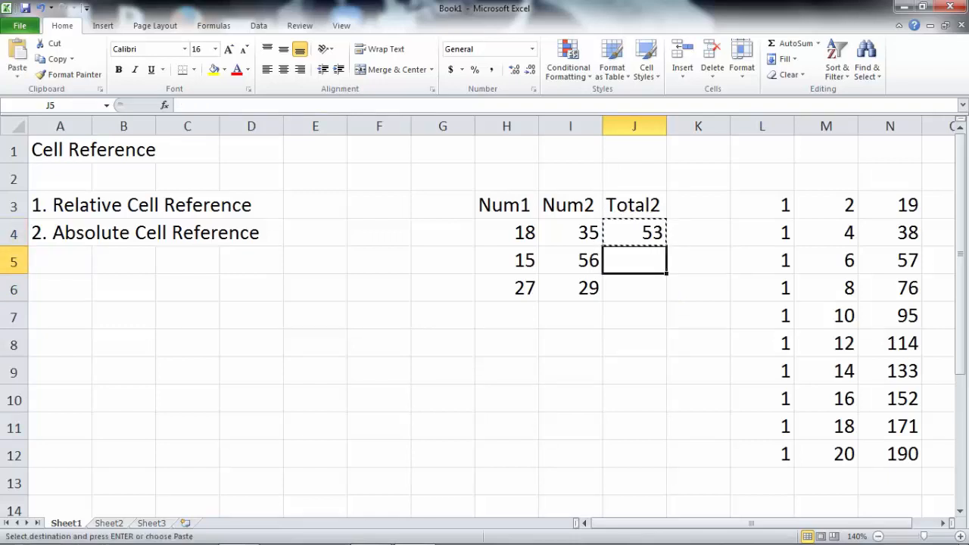
pyautogui.hotkey('ctrl', 'v')
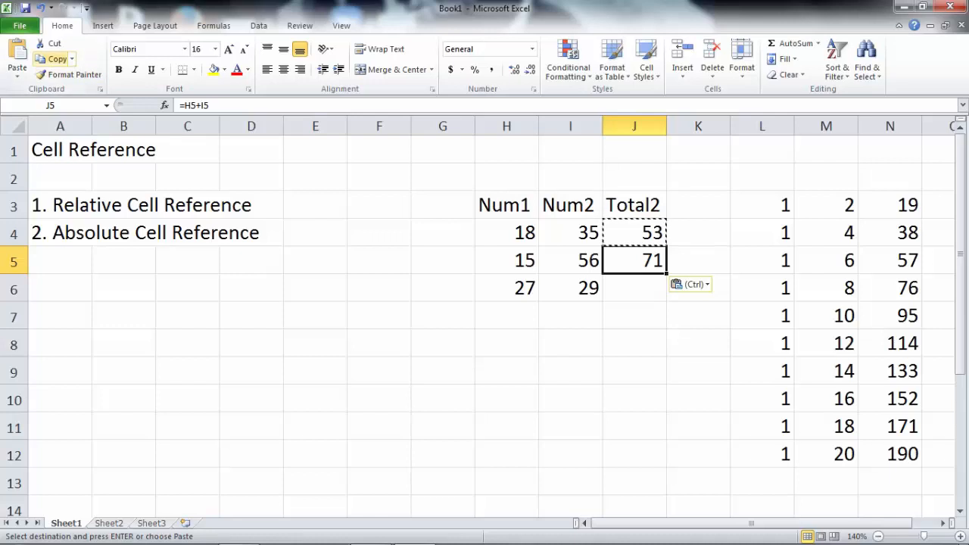
pyautogui.click(55, 58)
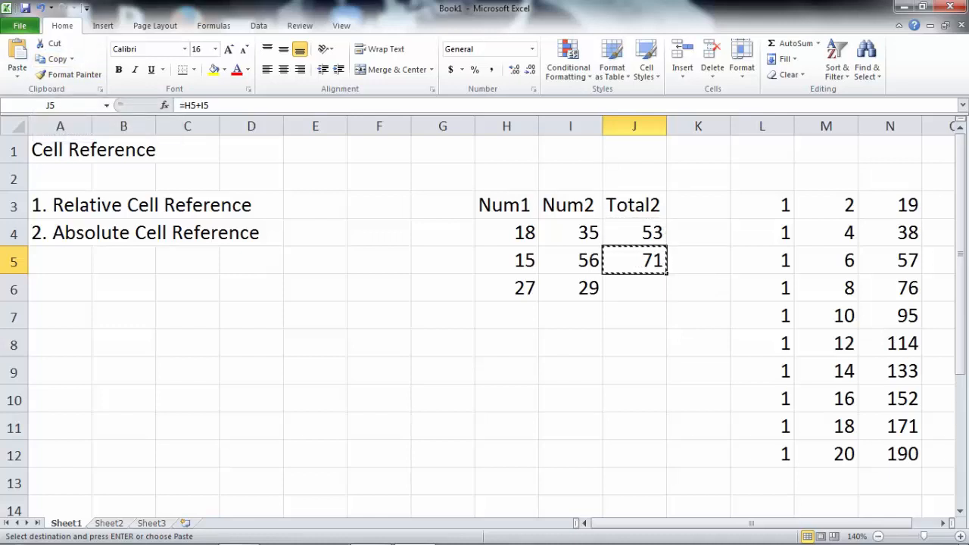
pyautogui.click(635, 289)
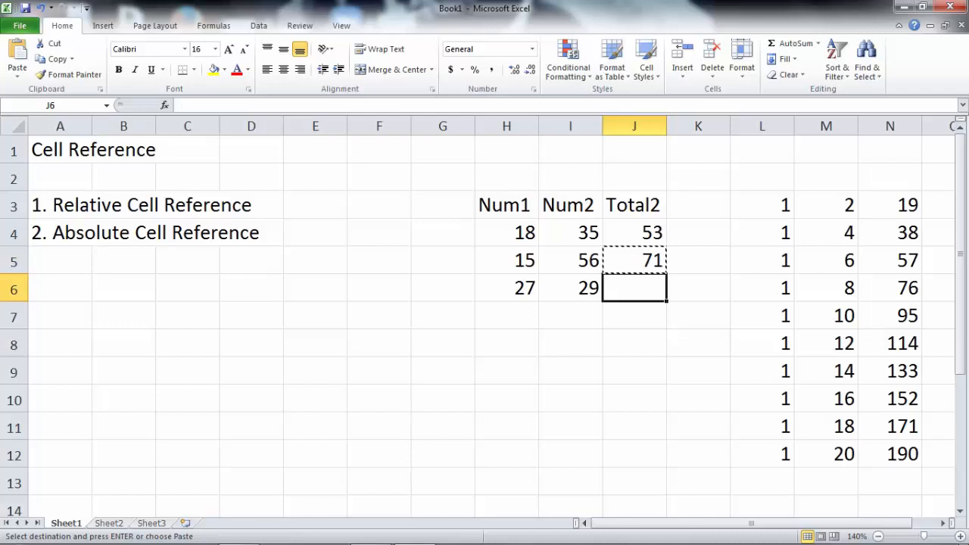
pyautogui.click(17, 57)
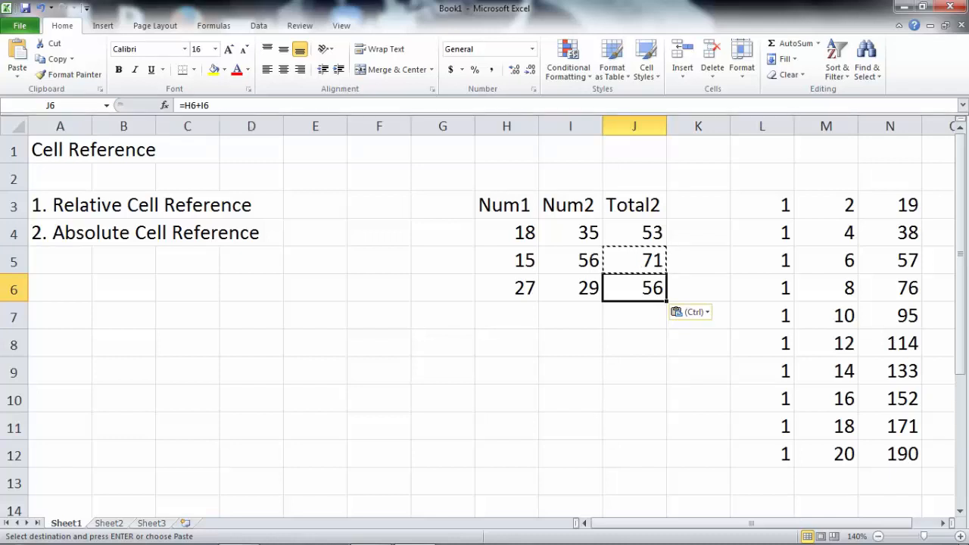
pyautogui.click(635, 316)
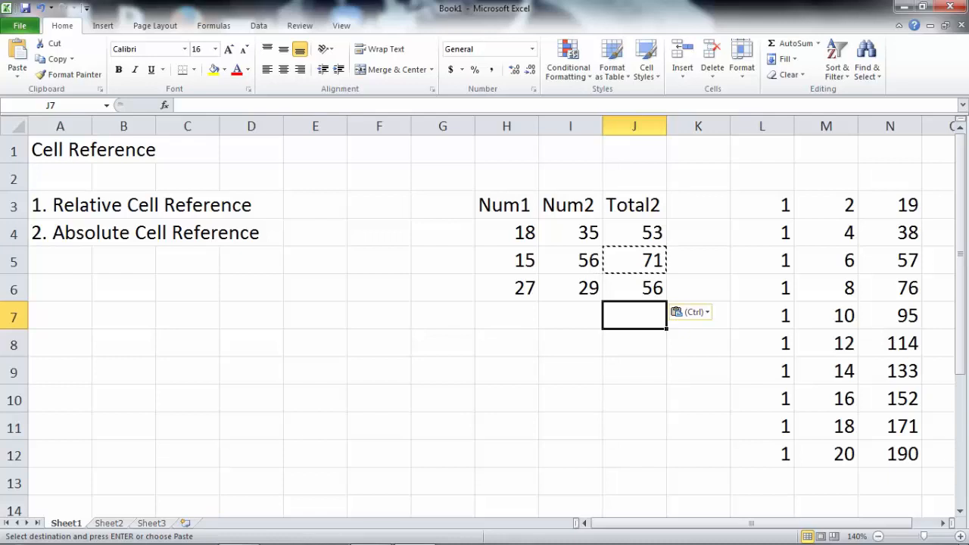
# Enter the heading "3. Mixed Cell Reference" in cell A5.
pyautogui.press('Up')
pyautogui.press('Up')
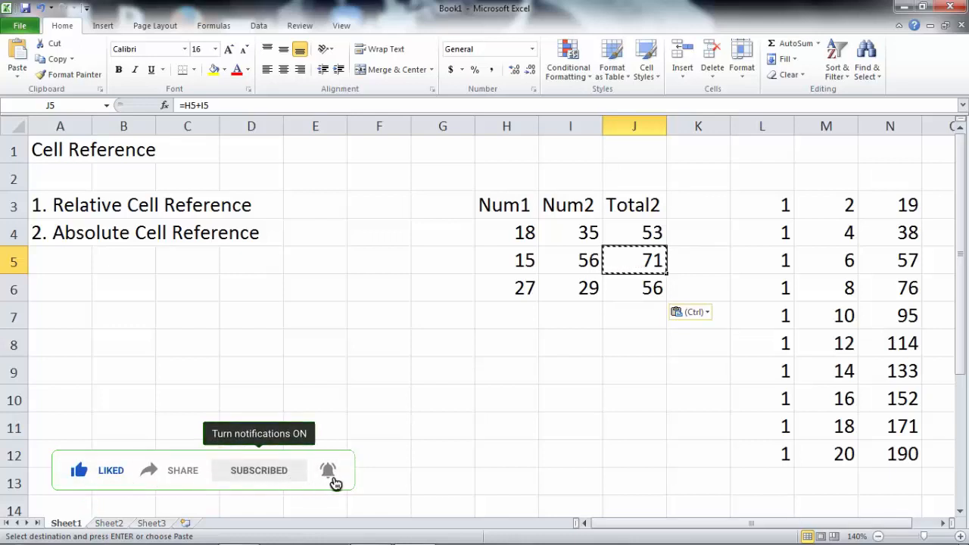
pyautogui.press('Home')
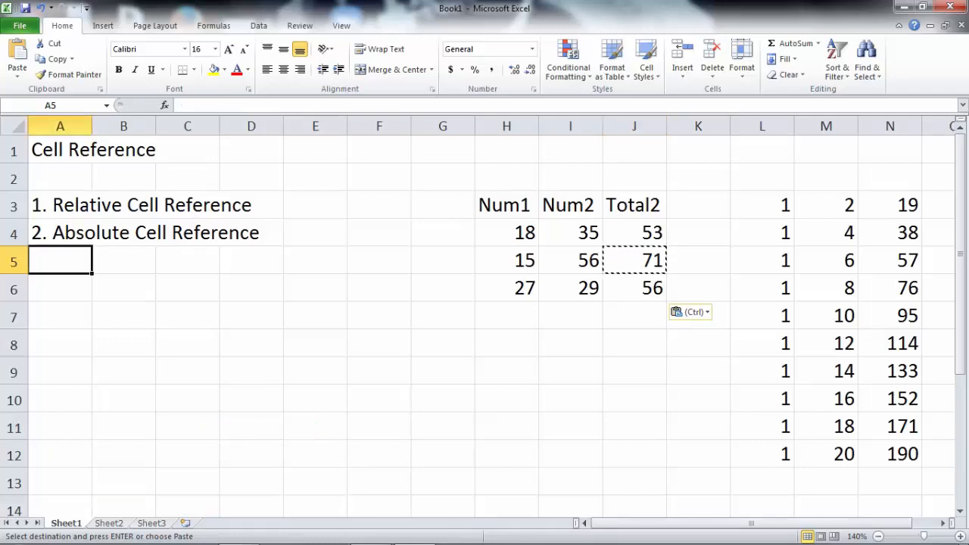
pyautogui.write('3. ')
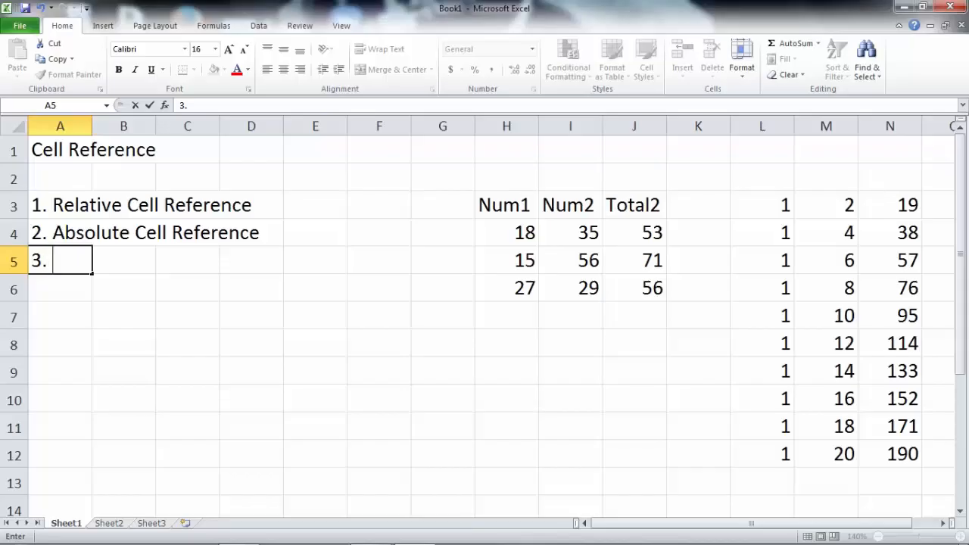
pyautogui.write('Mixed ')
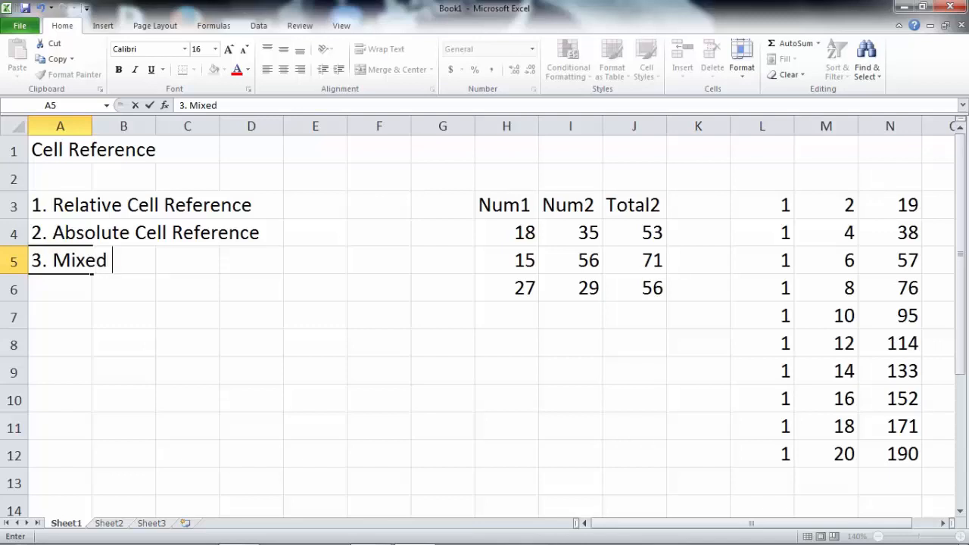
pyautogui.write('Cell Ree')
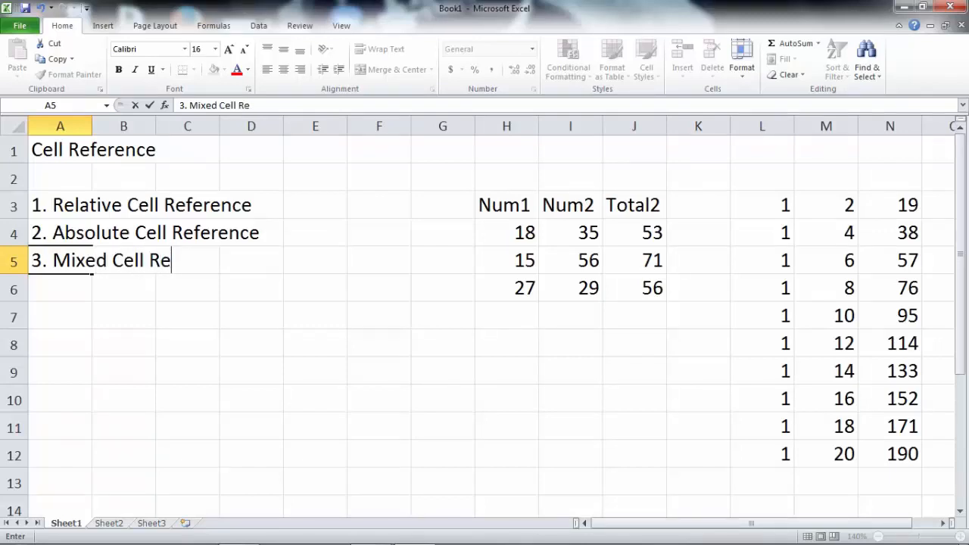
pyautogui.write('ference')
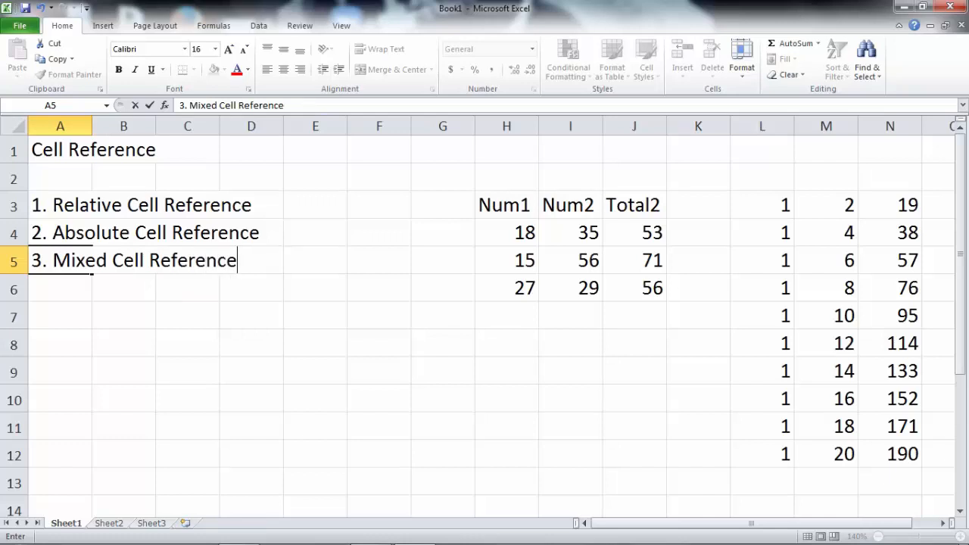
pyautogui.press('Return')
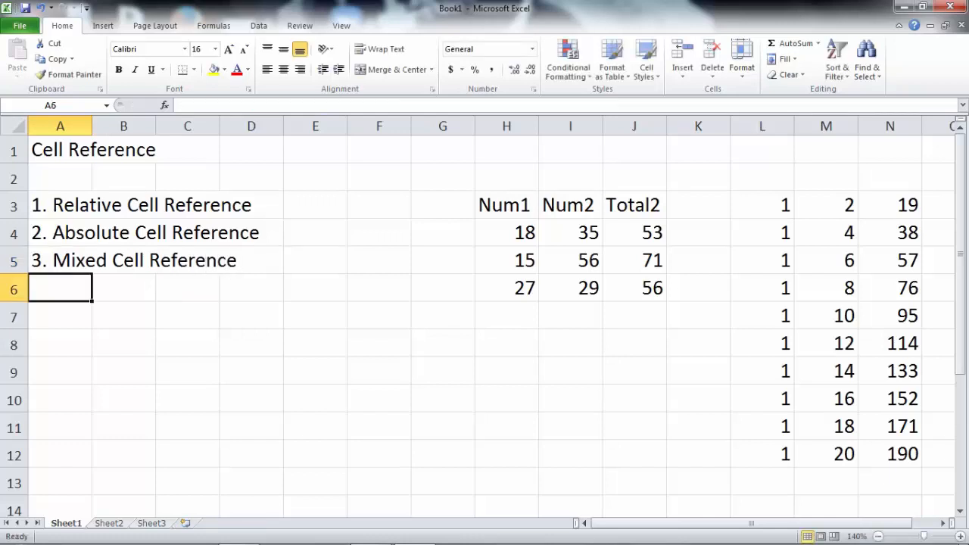
# Delete the pasted Total2 formulas in J5 and J6, keeping the one in J4.
pyautogui.press('Right')
pyautogui.press('Right')
pyautogui.press('Right')
pyautogui.press('Right')
pyautogui.press('Right')
pyautogui.press('Right')
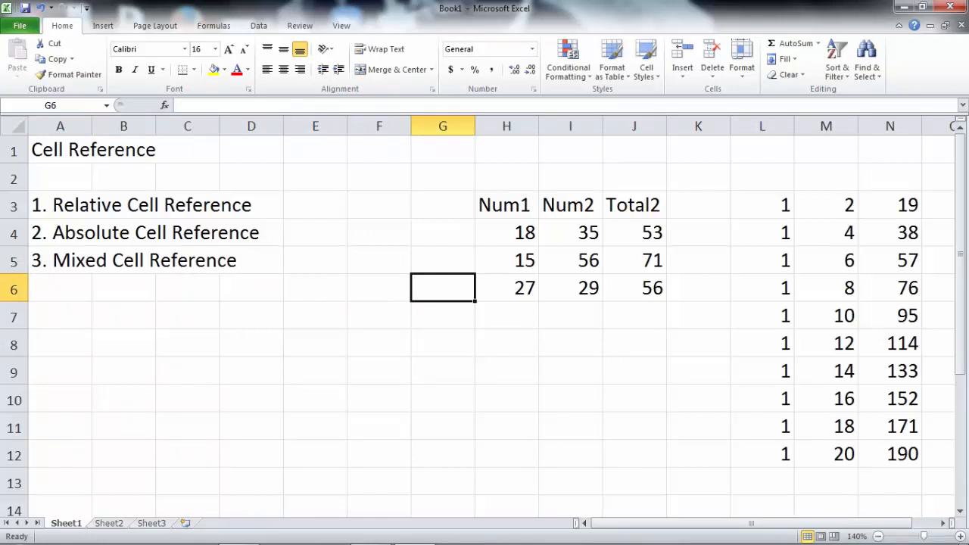
pyautogui.press('Right')
pyautogui.press('Right')
pyautogui.press('Right')
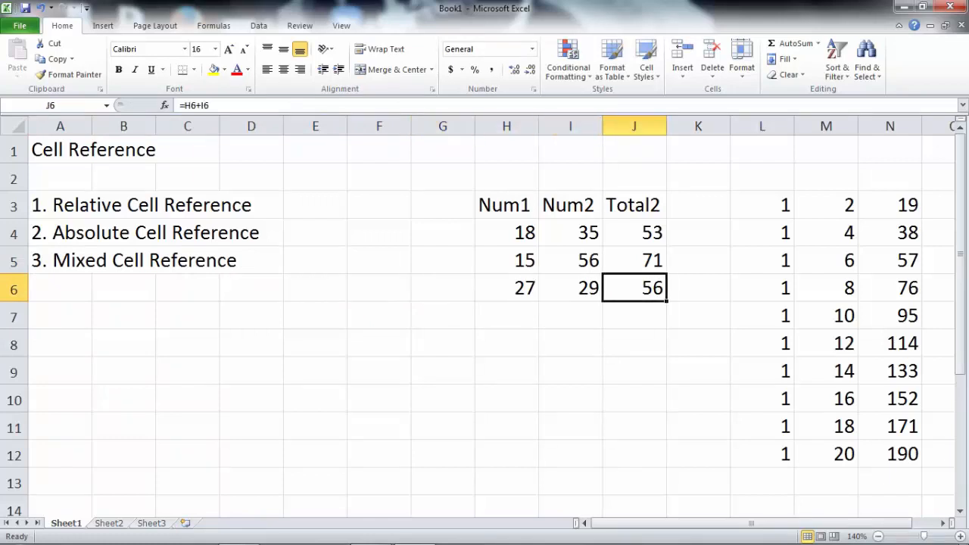
pyautogui.press('Up')
pyautogui.press('Delete')
pyautogui.press('Down')
pyautogui.press('Delete')
# Clear the Num2 values in I5 and I6.
pyautogui.press('Left')
pyautogui.press('Up')
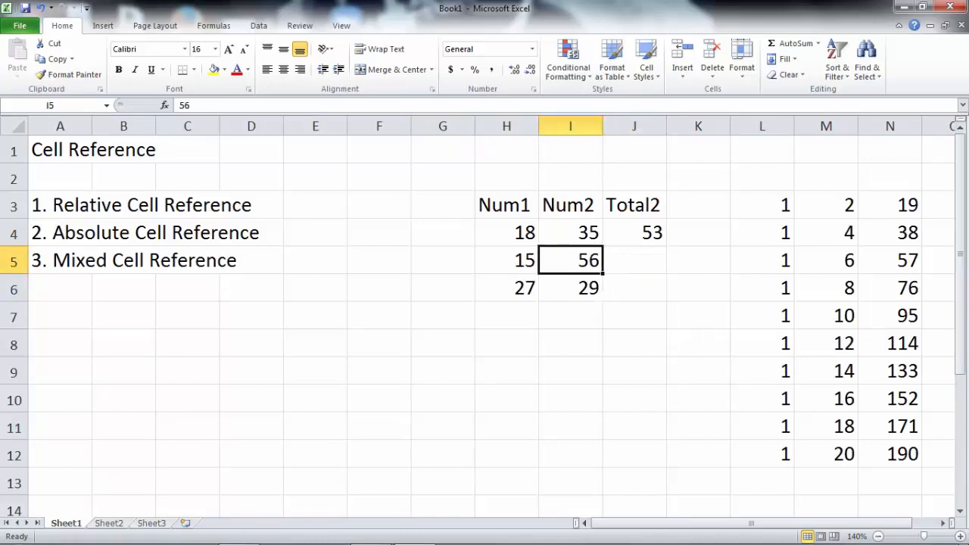
pyautogui.press('Up')
pyautogui.press('Up')
pyautogui.press('Down')
pyautogui.press('Down')
pyautogui.hotkey('shift', 'Down')
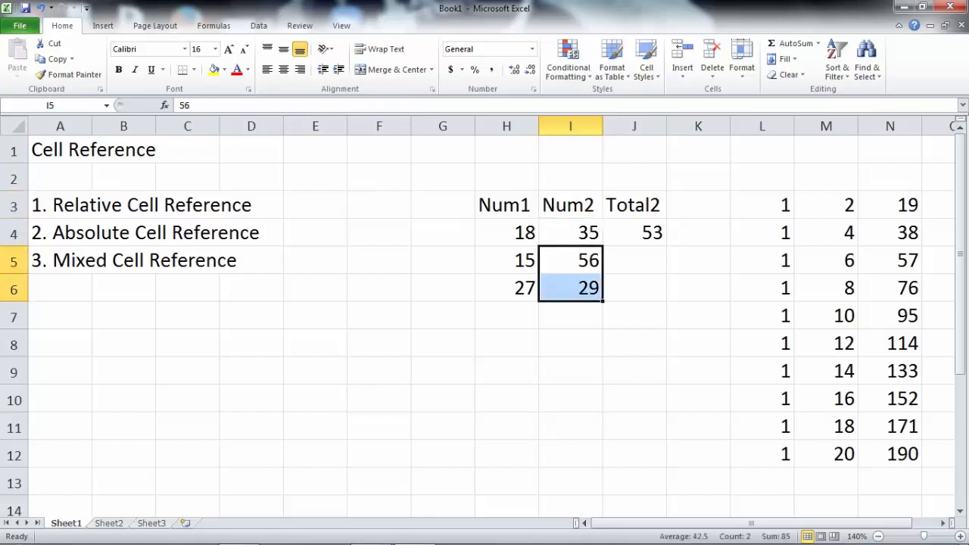
pyautogui.press('Delete')
# Replace the table headers in H3 and I3 with "col1" and "col2".
pyautogui.press('Left')
pyautogui.press('Up')
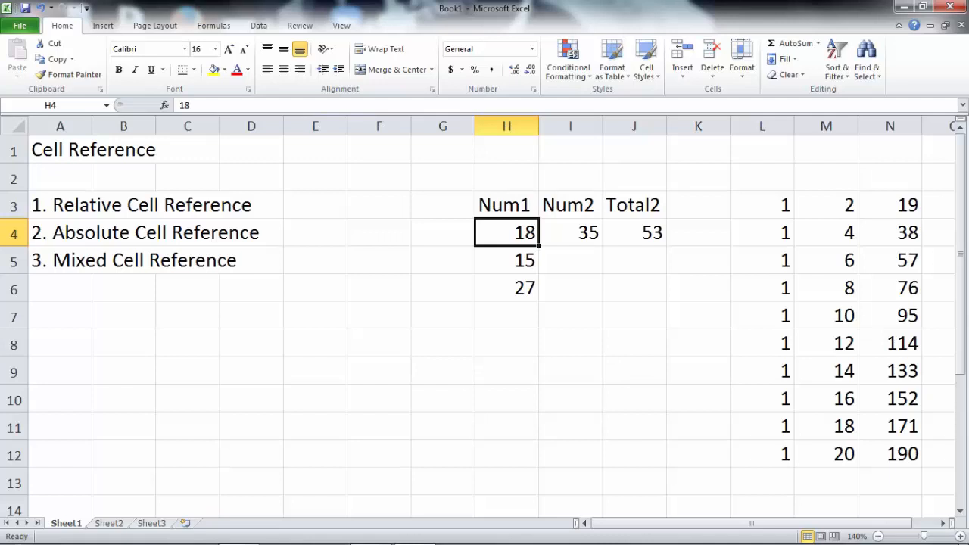
pyautogui.press('Up')
pyautogui.write('c')
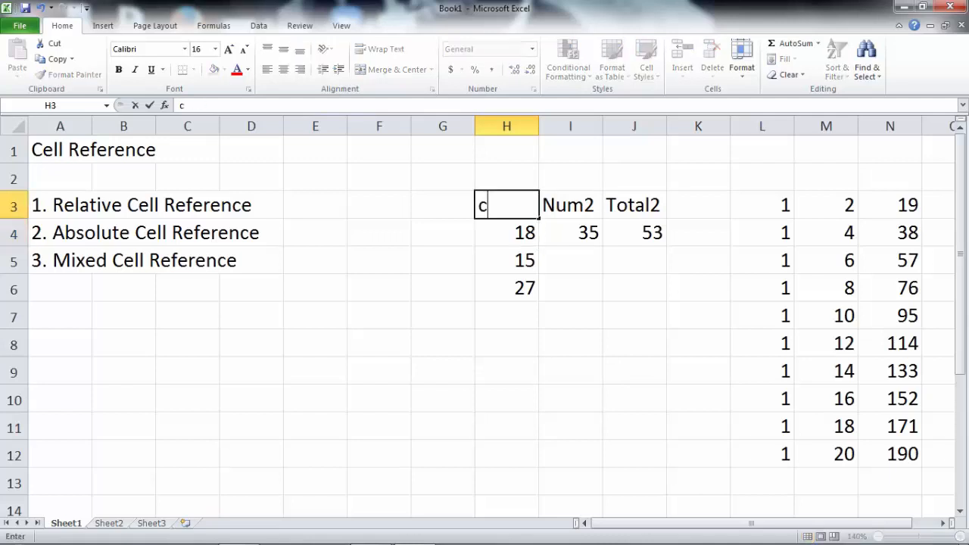
pyautogui.write('ol1')
pyautogui.press('Tab')
pyautogui.write('col2')
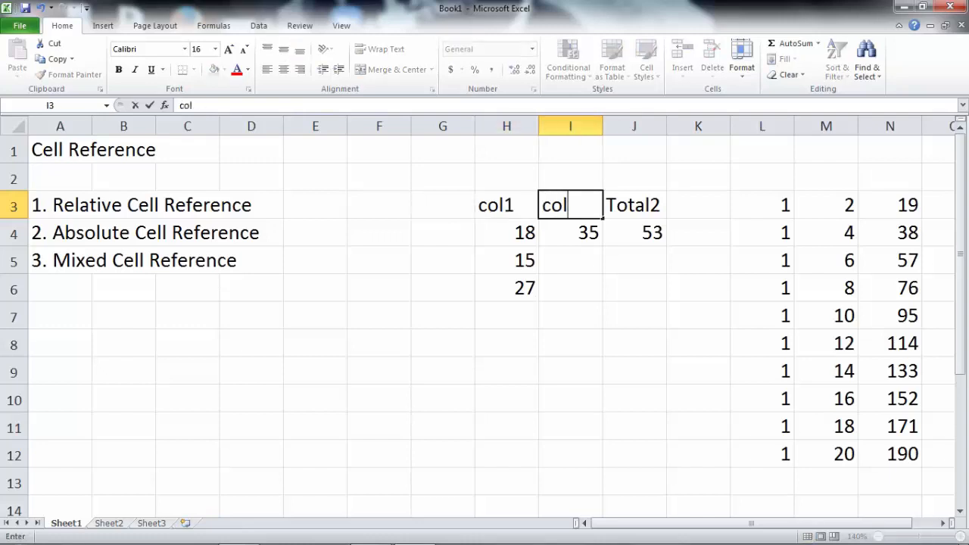
pyautogui.press('Return')
# Replace the header in cell J3 with "Total".
pyautogui.press('Up')
pyautogui.press('Right')
pyautogui.press('Right')
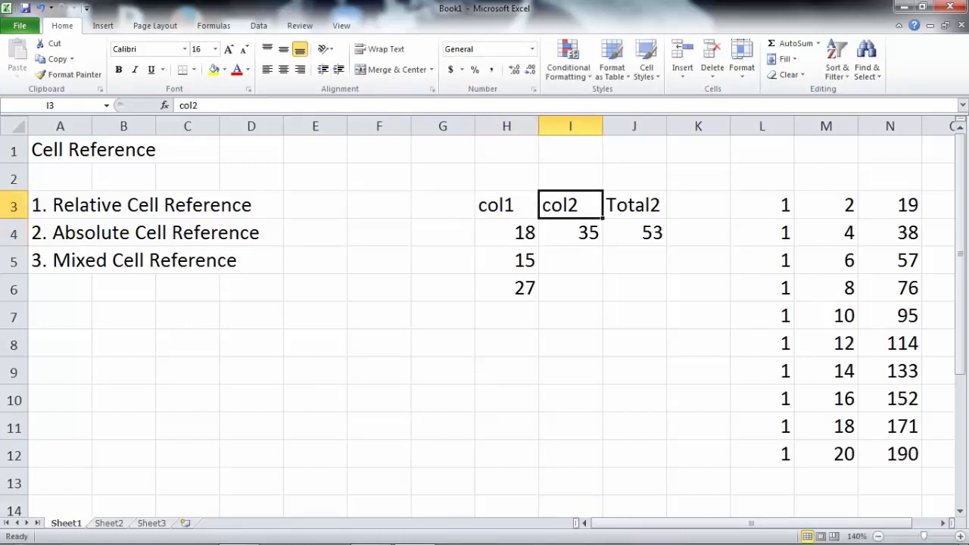
pyautogui.write('Total')
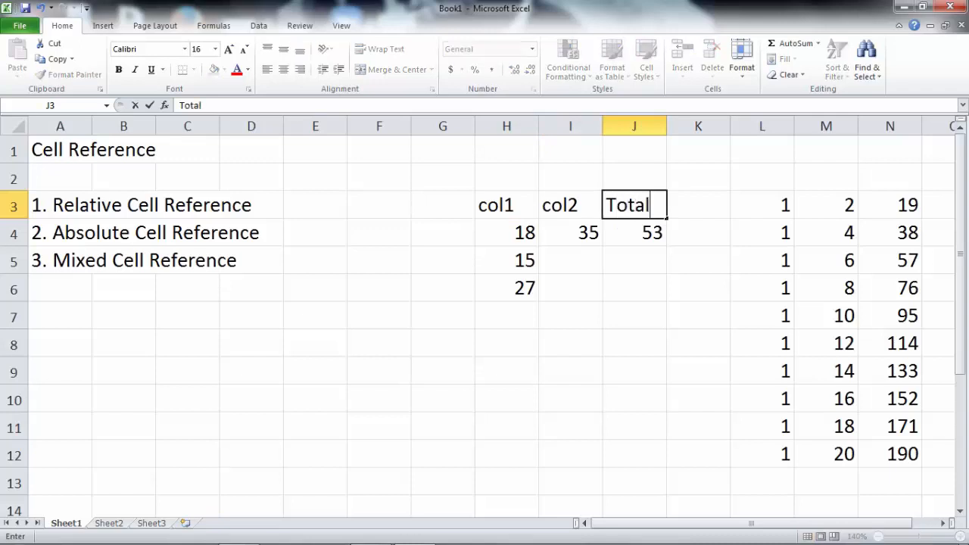
pyautogui.press('Return')
# Examine the col1 values in H4 to H6 and the single col2 value in I4.
pyautogui.press('Left')
pyautogui.press('Left')
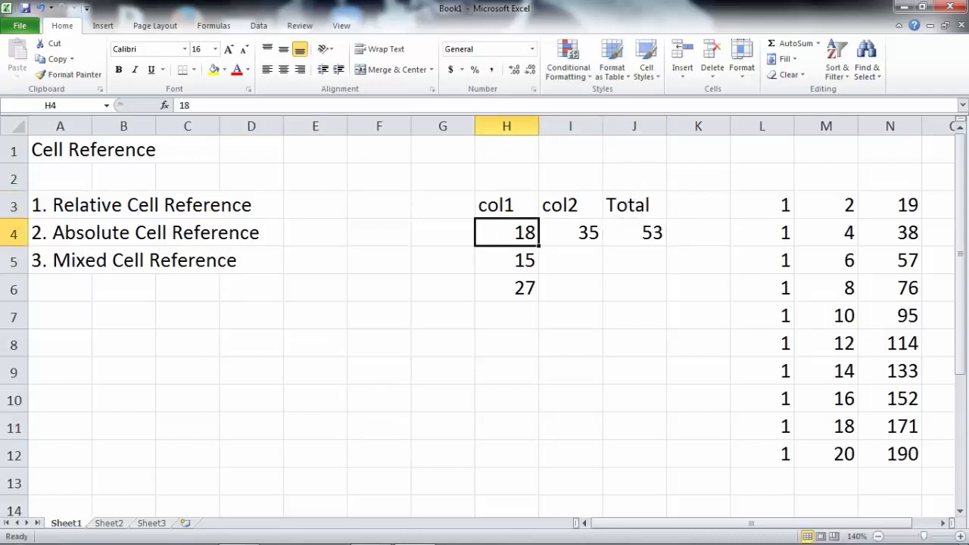
pyautogui.press('Right')
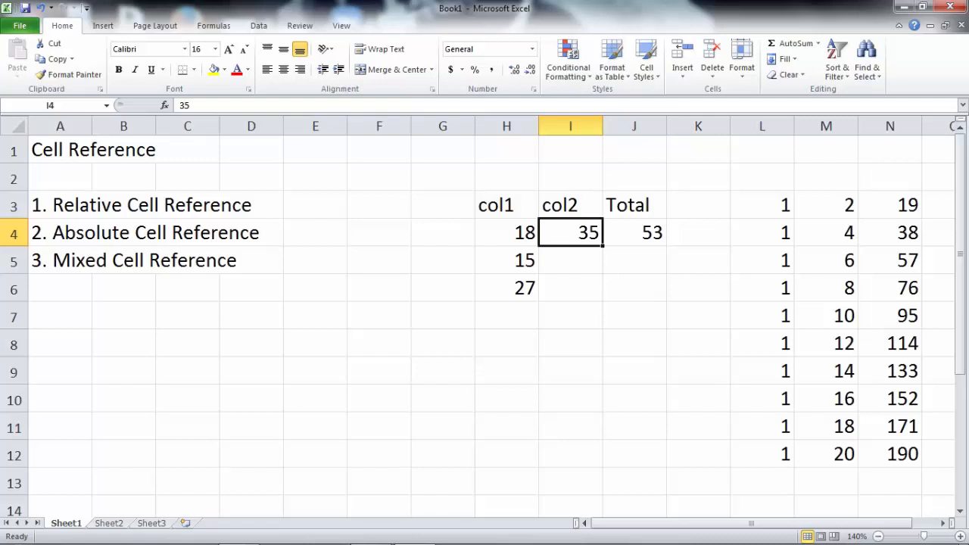
pyautogui.press('Left')
pyautogui.press('Down')
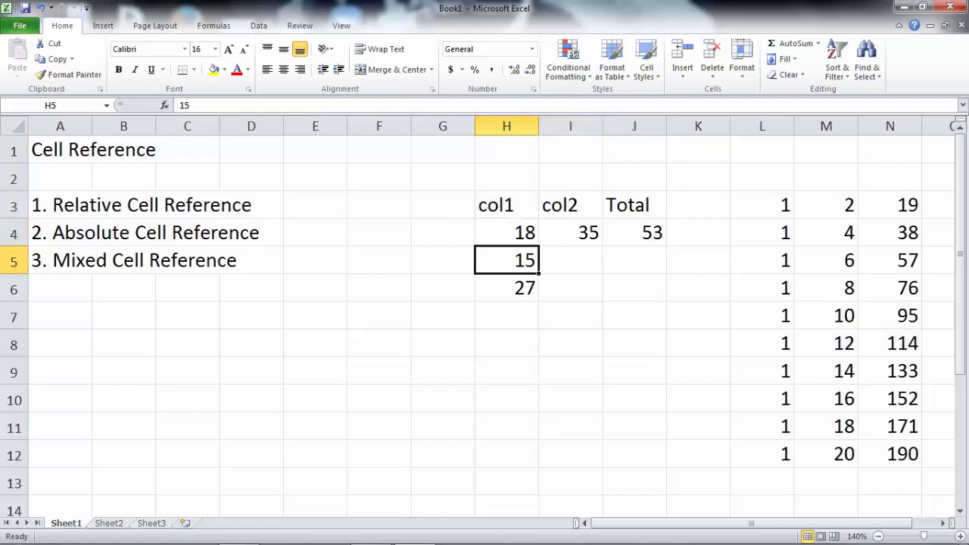
pyautogui.press('Down')
pyautogui.press('Up')
pyautogui.press('Up')
pyautogui.press('Down')
pyautogui.press('Down')
pyautogui.press('Up')
pyautogui.press('Up')
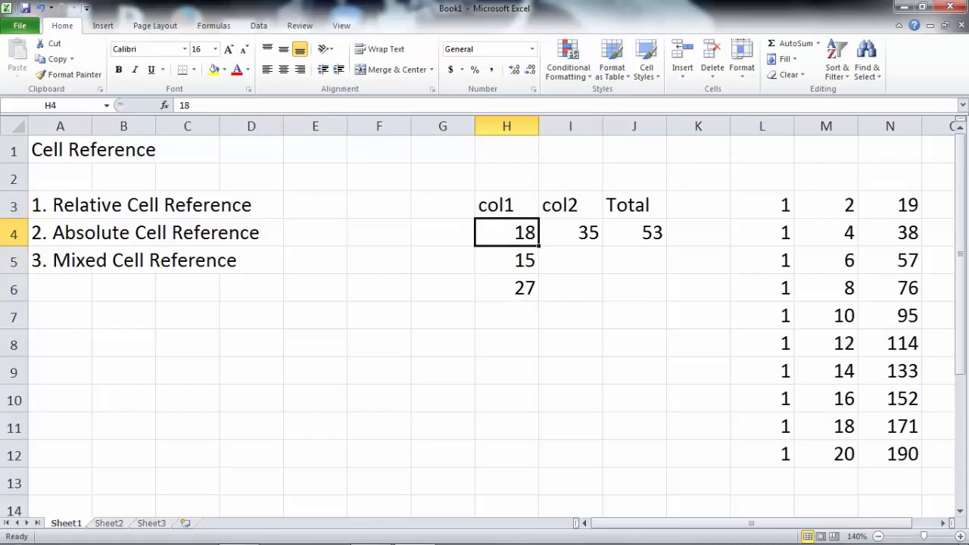
pyautogui.press('Right')
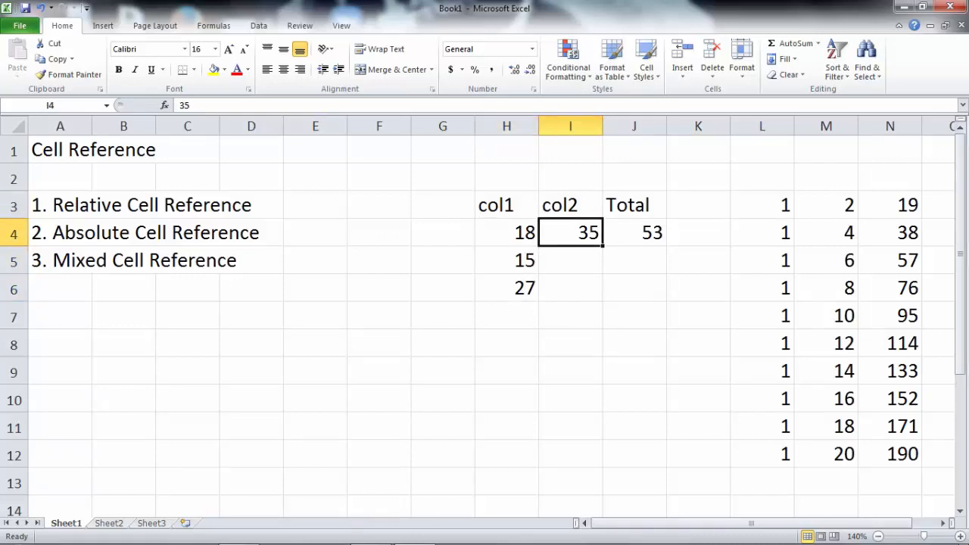
# Make the I4 reference absolute in the J4 total formula so it reads =H4+$I$4.
pyautogui.press('Right')
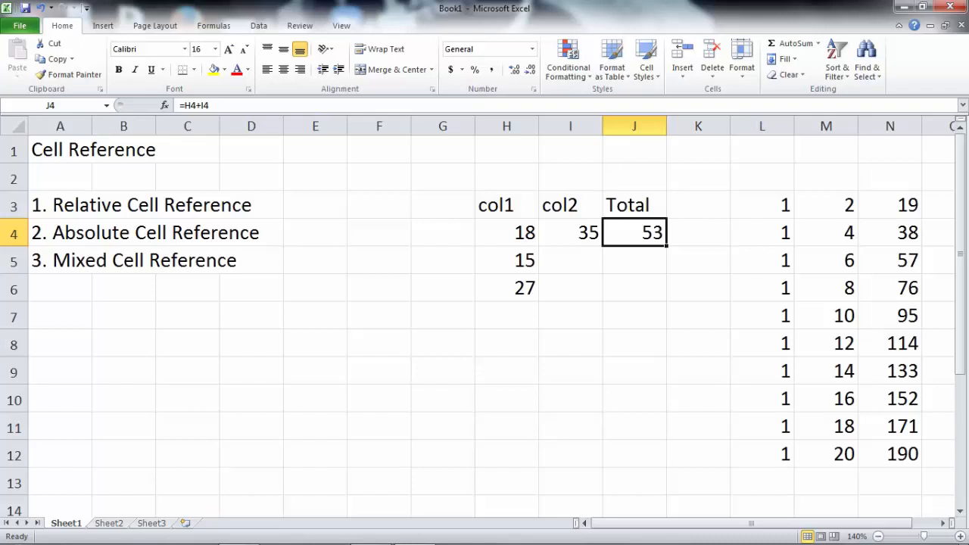
pyautogui.press('F2')
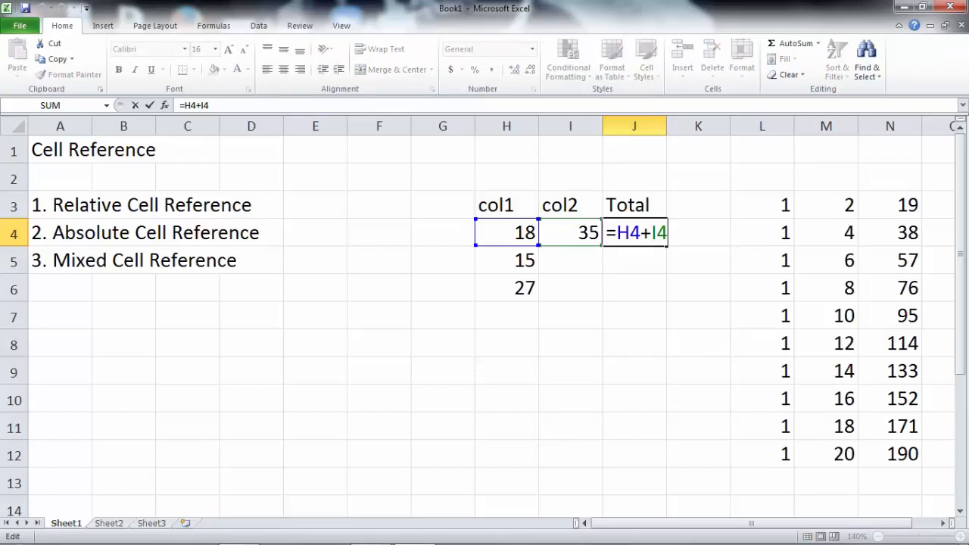
pyautogui.press('Left')
pyautogui.press('Left')
pyautogui.press('Left')
pyautogui.press('Right')
pyautogui.write('$')
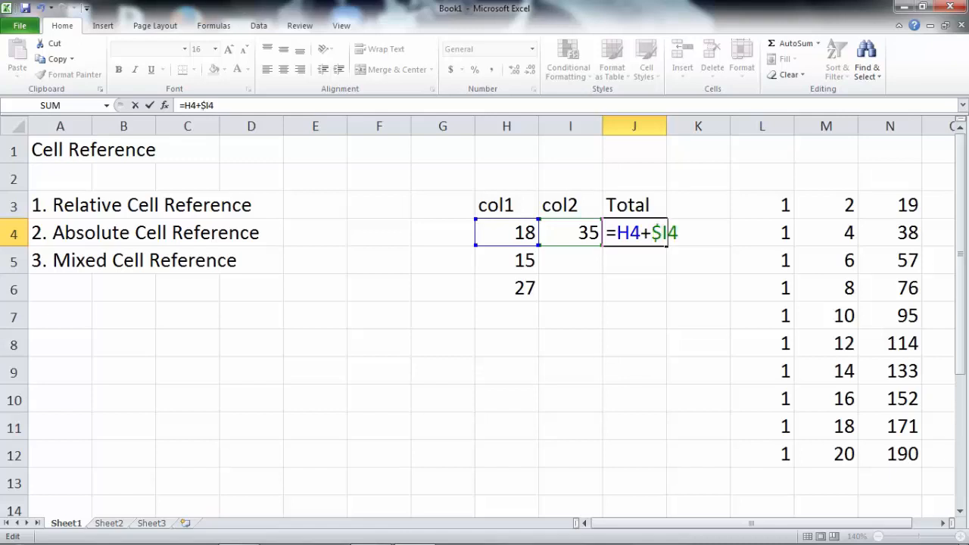
pyautogui.press('Right')
pyautogui.write('$')
pyautogui.press('Return')
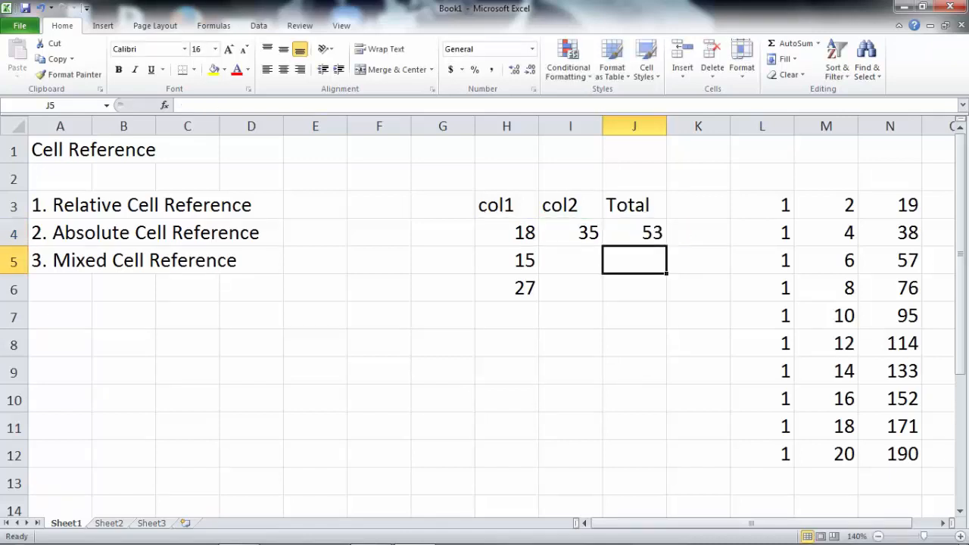
# Fill the J4 total formula down through J6.
pyautogui.press('Up')
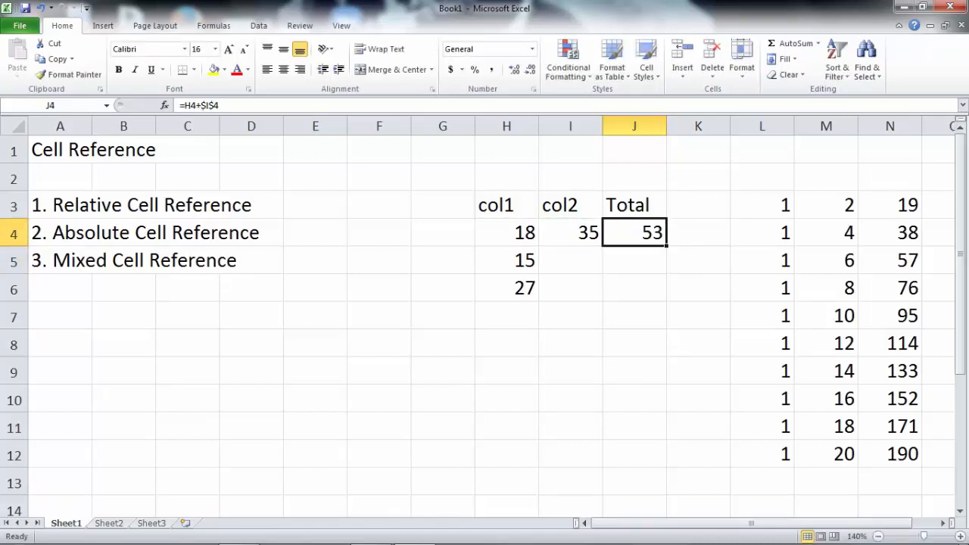
pyautogui.moveTo(670, 242); pyautogui.dragTo(666, 300)
pyautogui.click(640, 233)
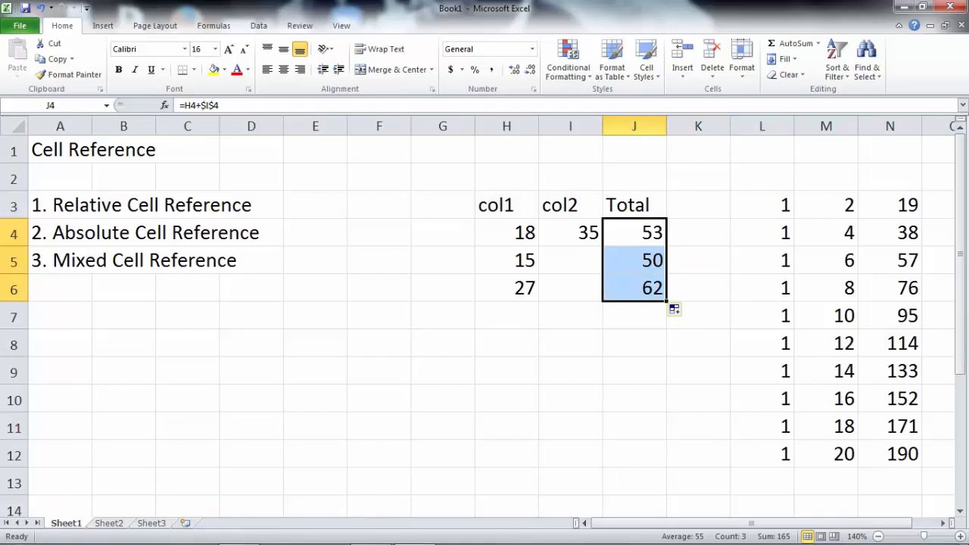
# Examine the cell references in the copied total formulas in J5 and J6.
pyautogui.click(633, 260)
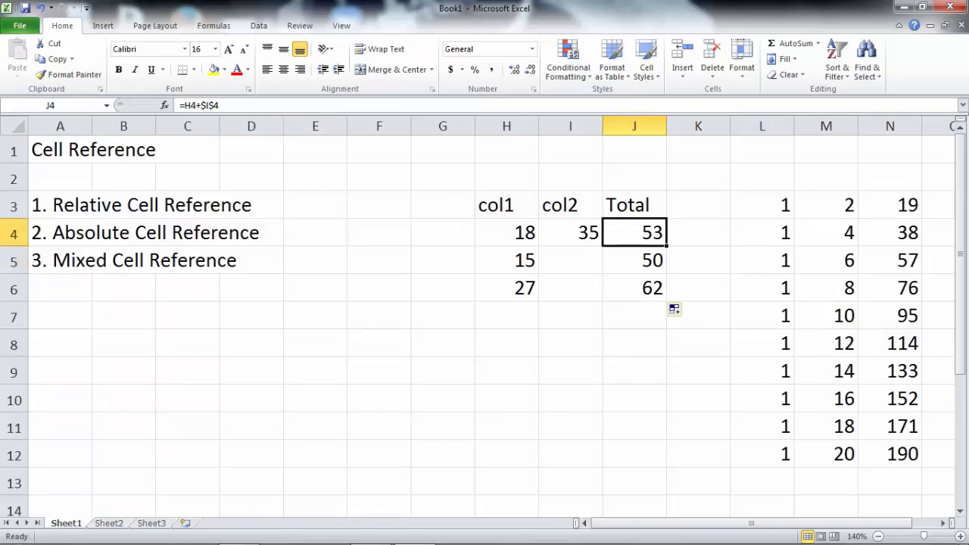
pyautogui.press('Down')
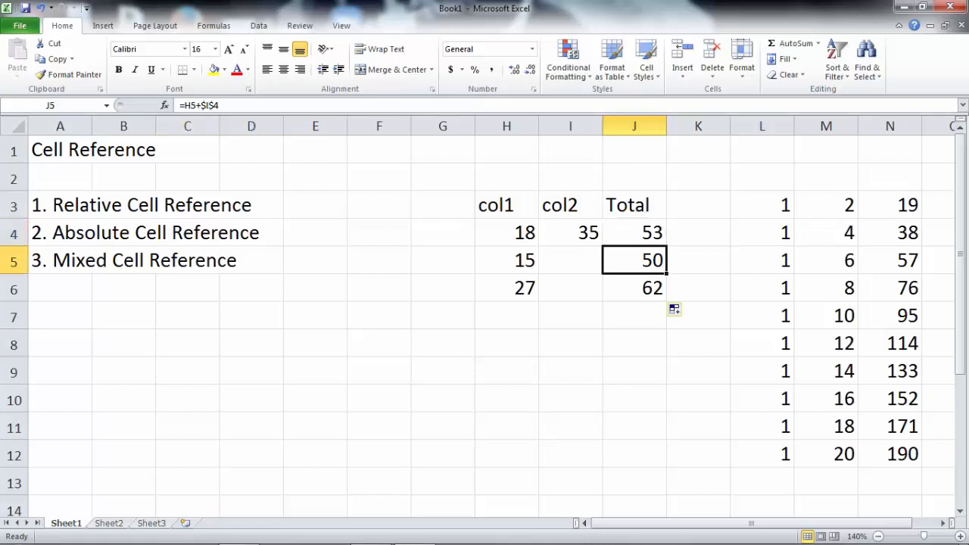
pyautogui.press('Down')
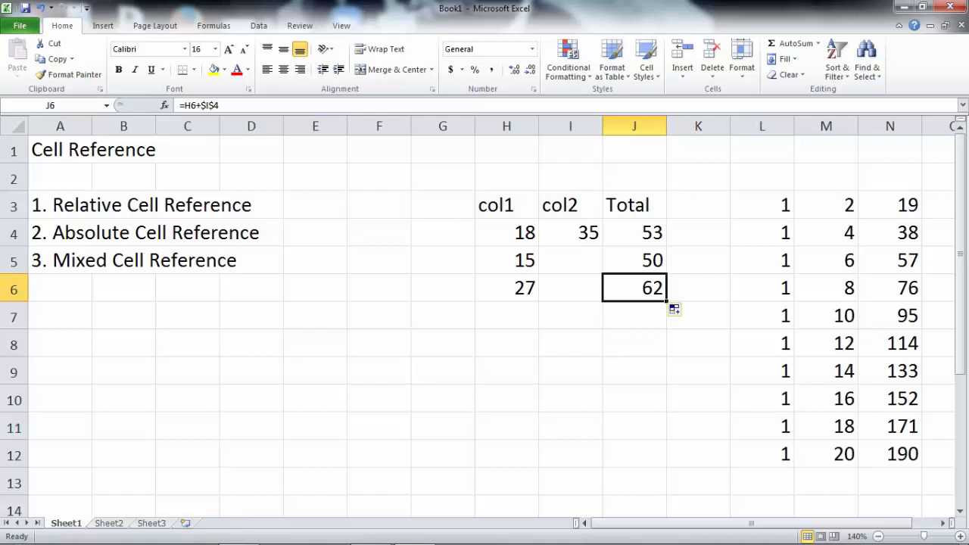
pyautogui.press('Up')
pyautogui.press('F2')
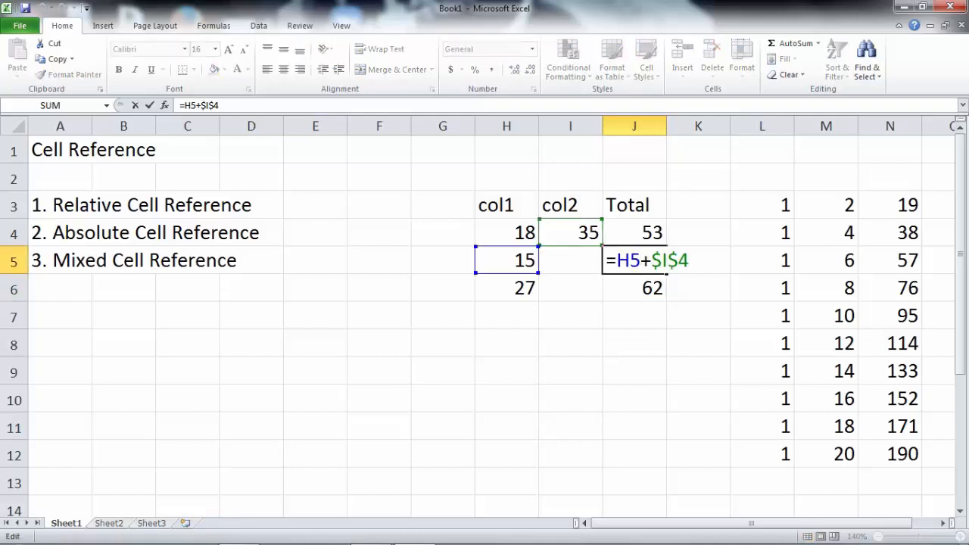
pyautogui.press('Return')
pyautogui.press('F2')
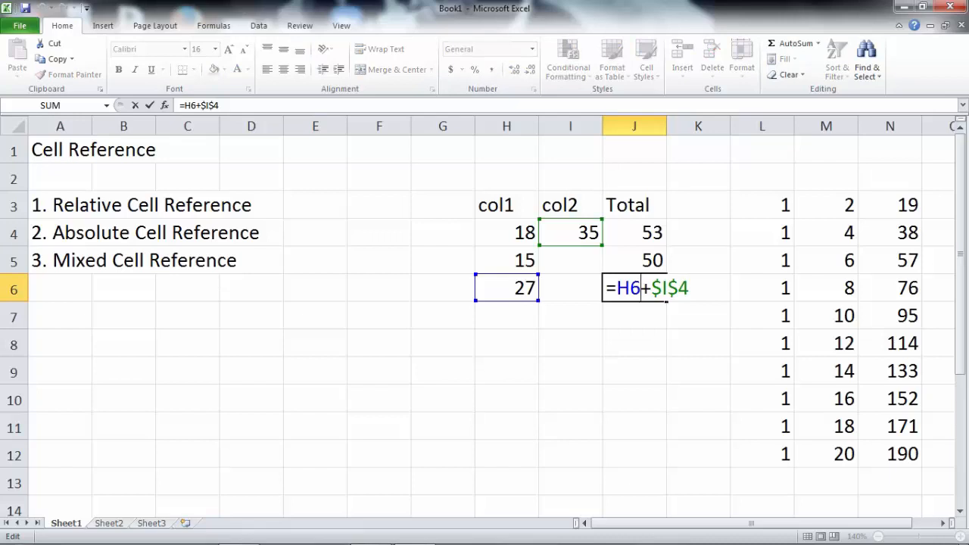
pyautogui.click(634, 342)
pyautogui.click(634, 288)
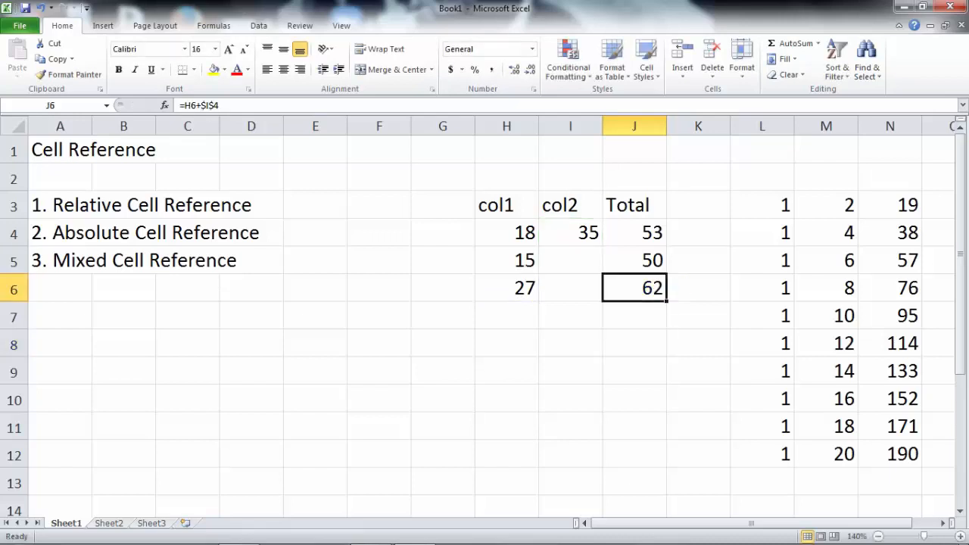